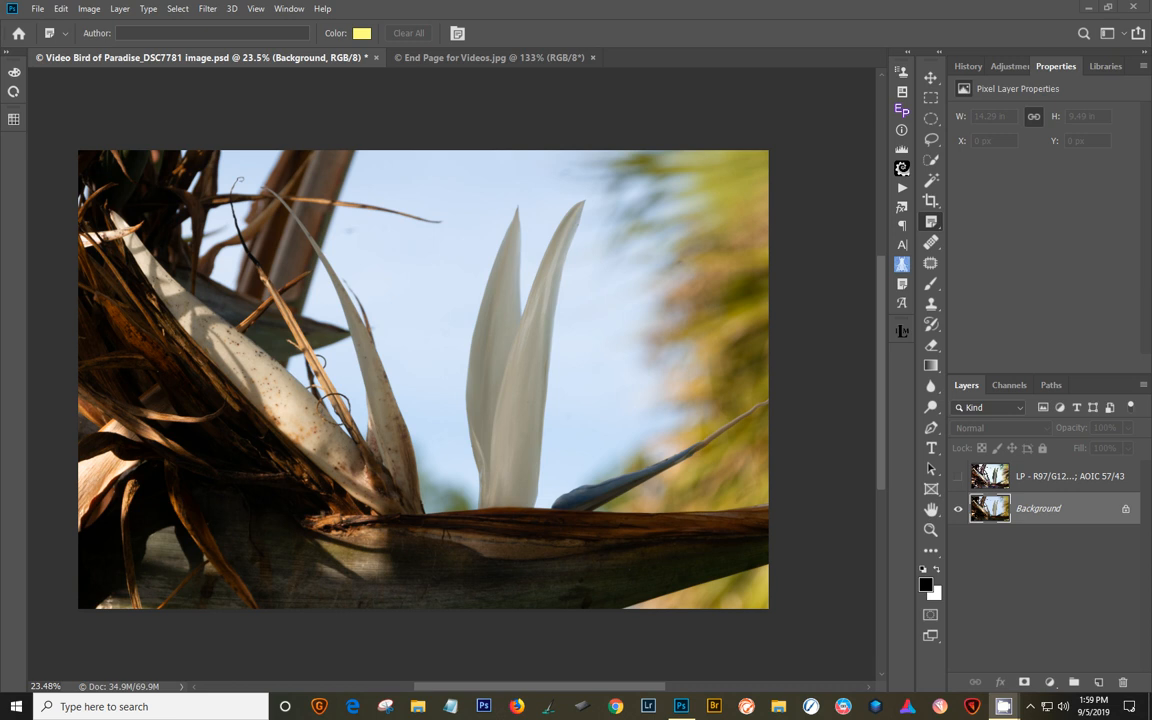
Step: Show and select the layer above the Background, compare it on and off, and stamp the visible layers into a new layer
left_click(957, 477)
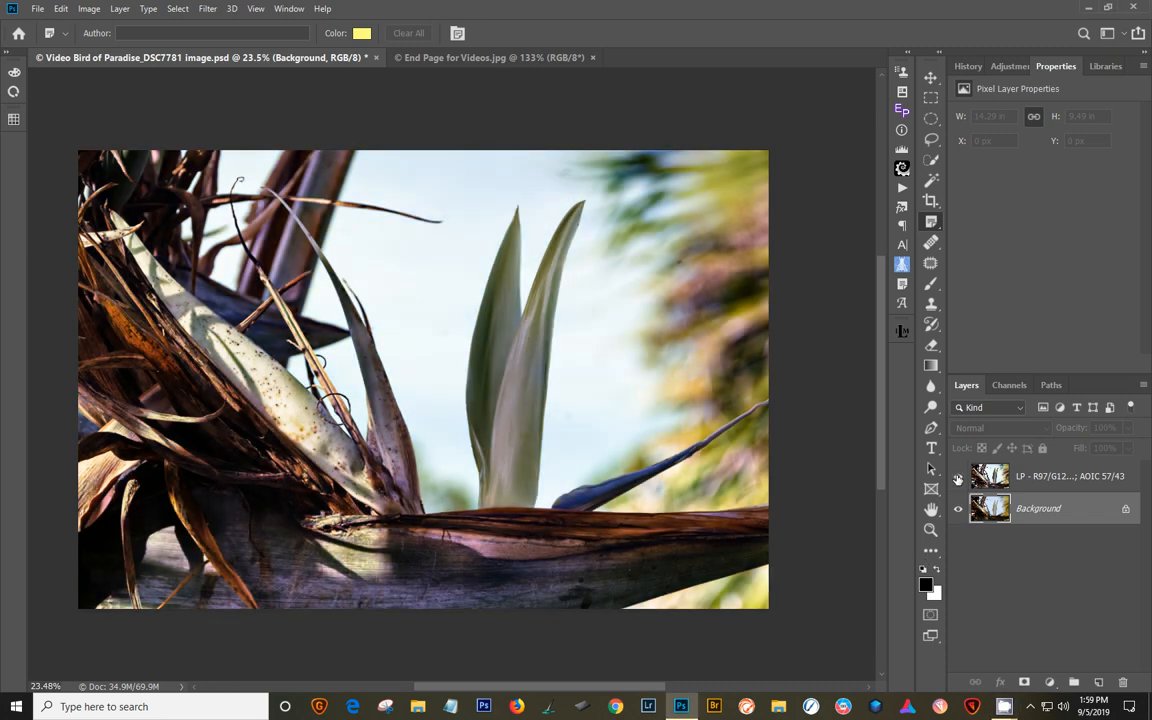
left_click(1057, 481)
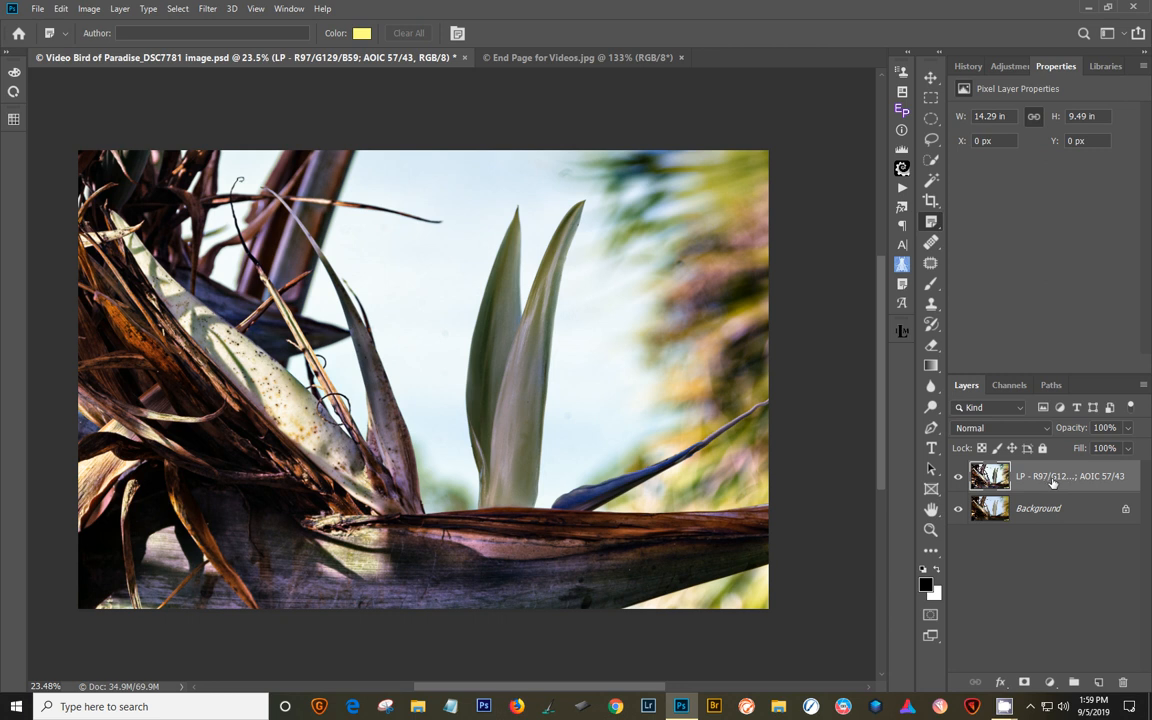
left_click(959, 477)
left_click(959, 477)
key("ctrl+alt+shift+e")
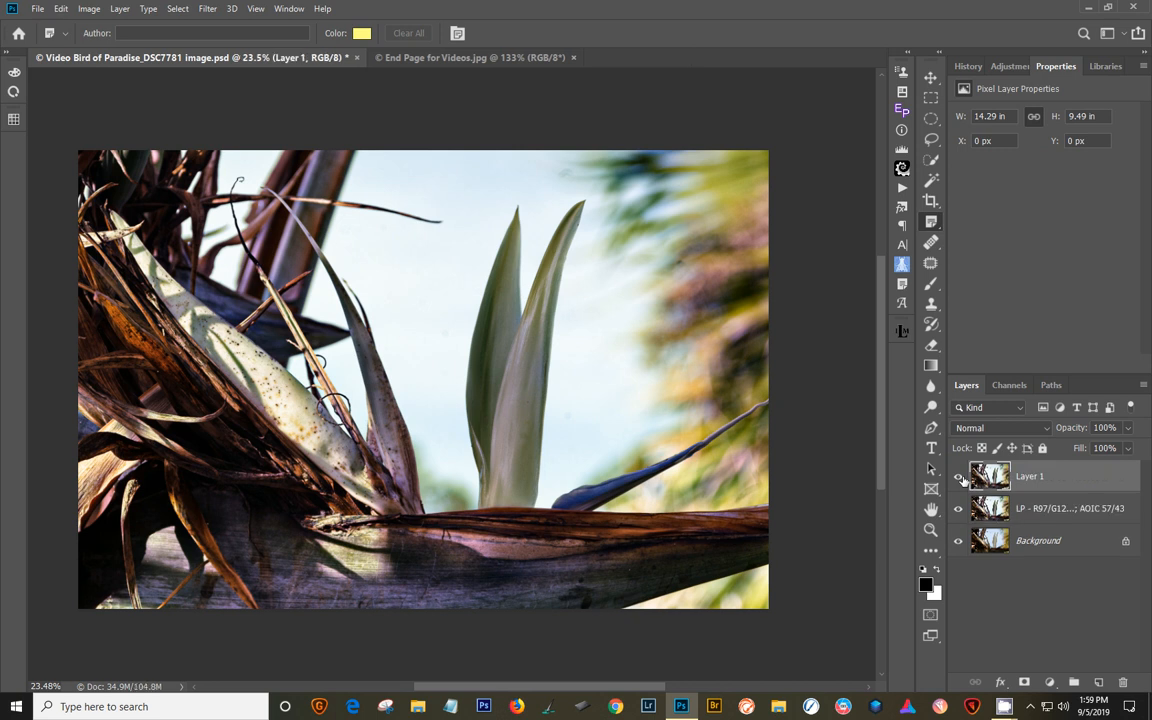
Step: Open the stamped layer in the Topaz ReStyle filter and reset all its adjustments
left_click(207, 9)
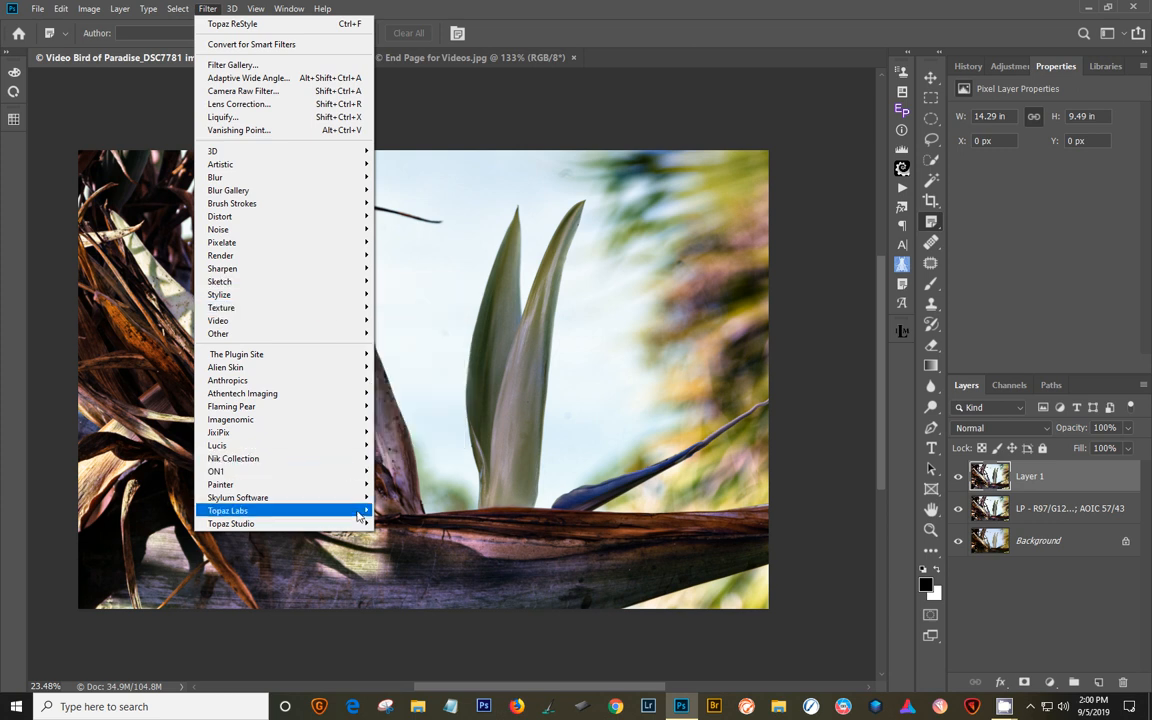
mouse_move(358, 515)
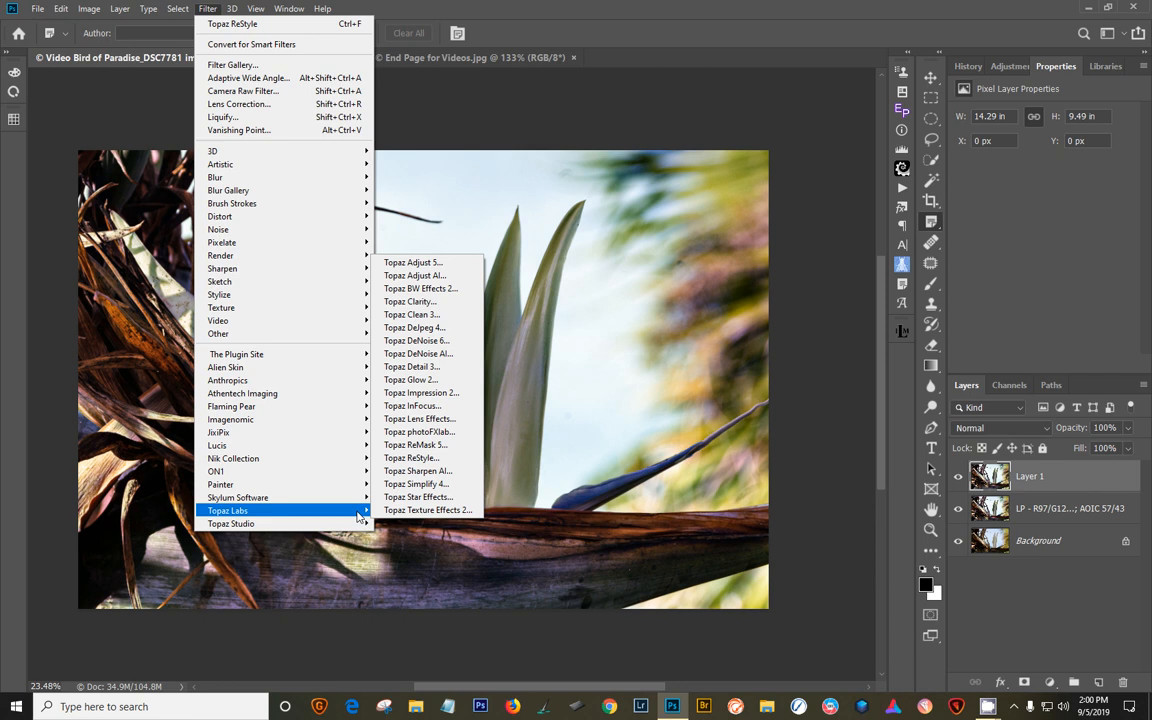
left_click(450, 455)
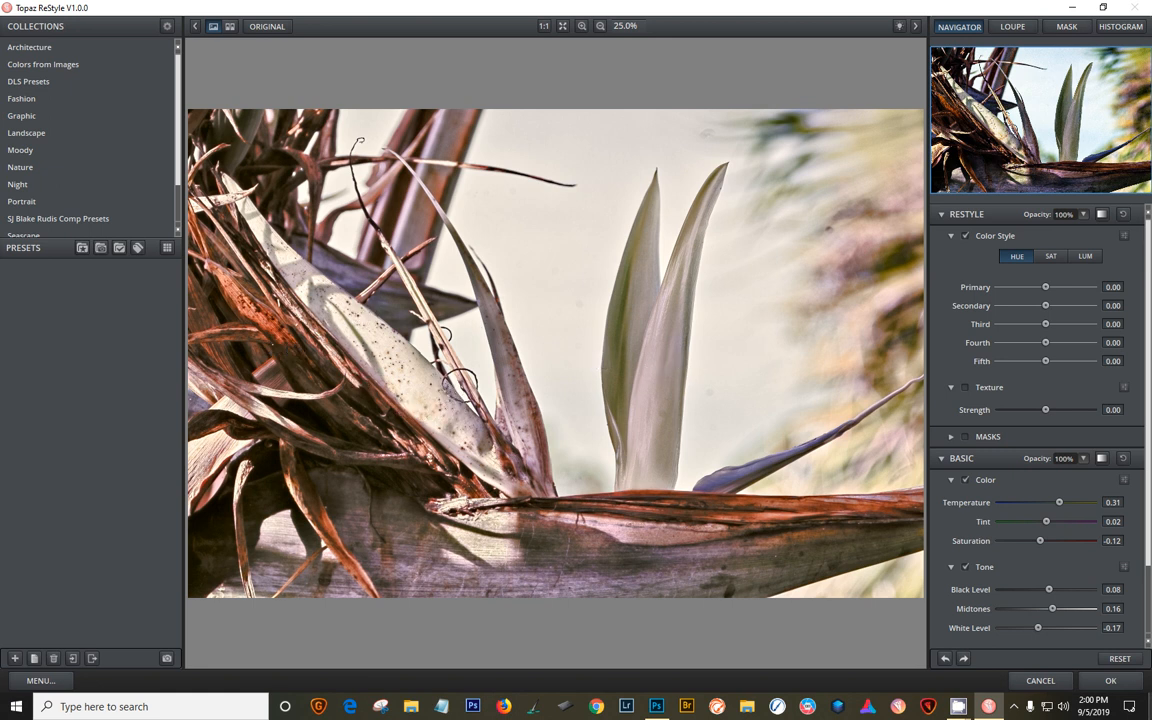
left_click(1122, 661)
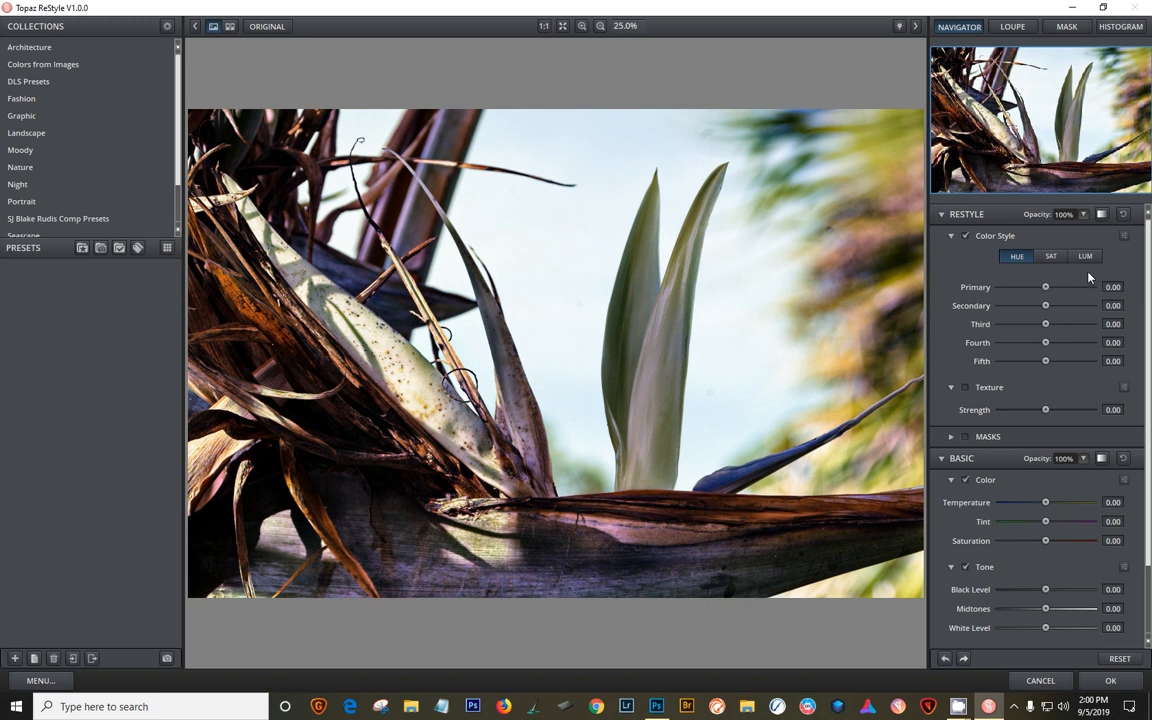
Step: Review the ReStyle and Basic adjustment sections, including the Color, Tone, Detail and Masks settings
left_click(1102, 215)
scroll(1018, 489, "down", 1)
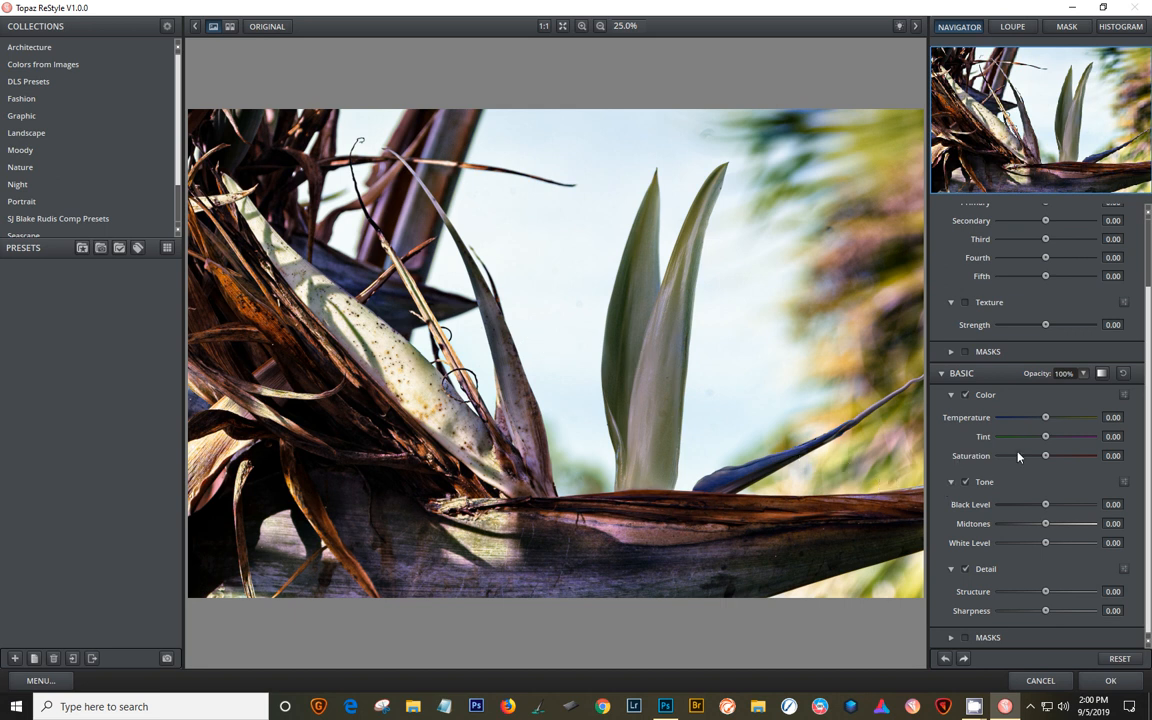
scroll(1067, 352, "up", 2)
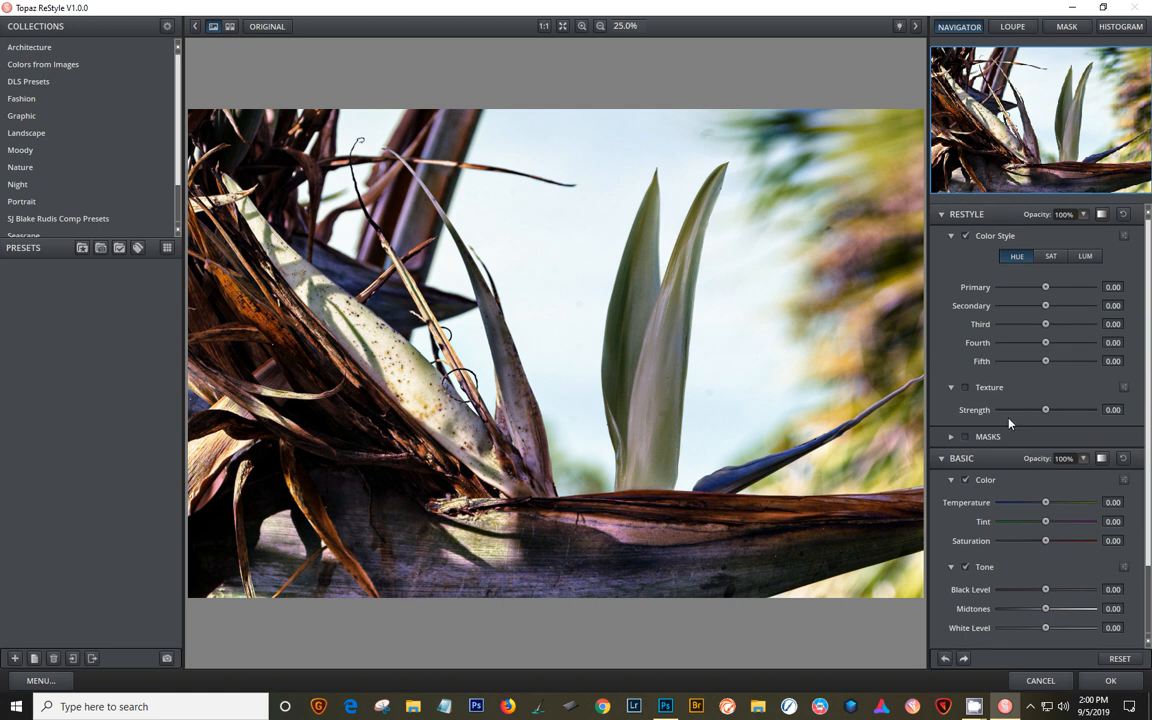
scroll(1009, 423, "down", 2)
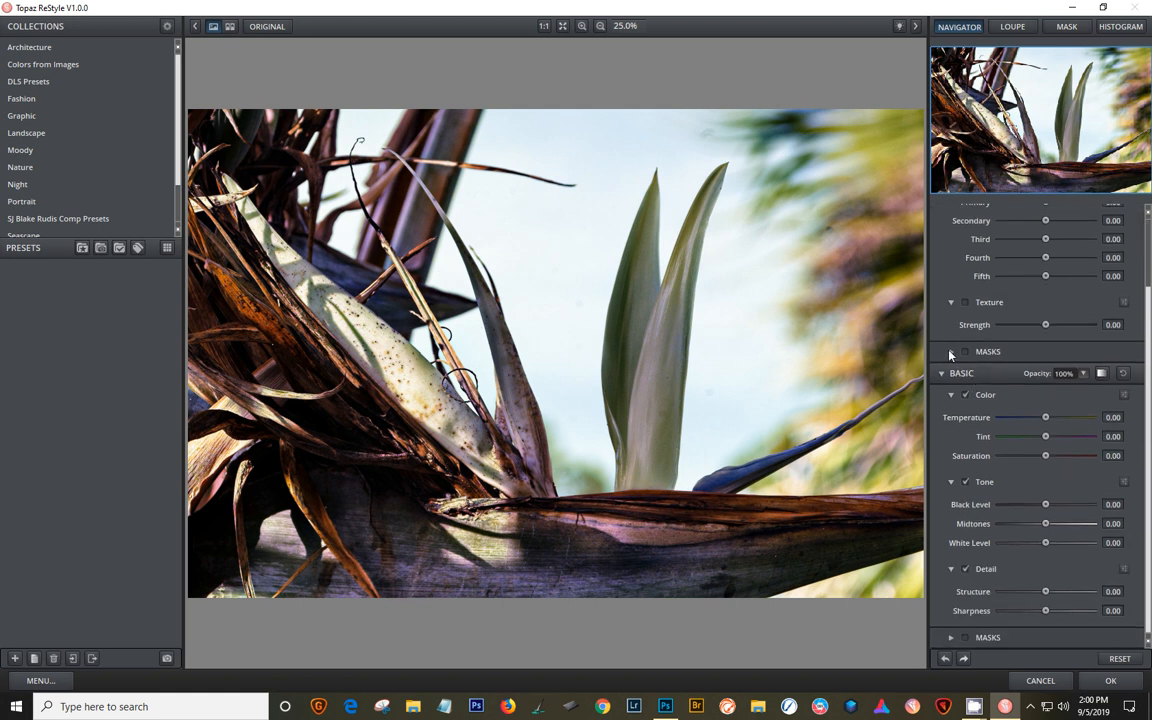
left_click(950, 352)
left_click(950, 353)
left_click(951, 638)
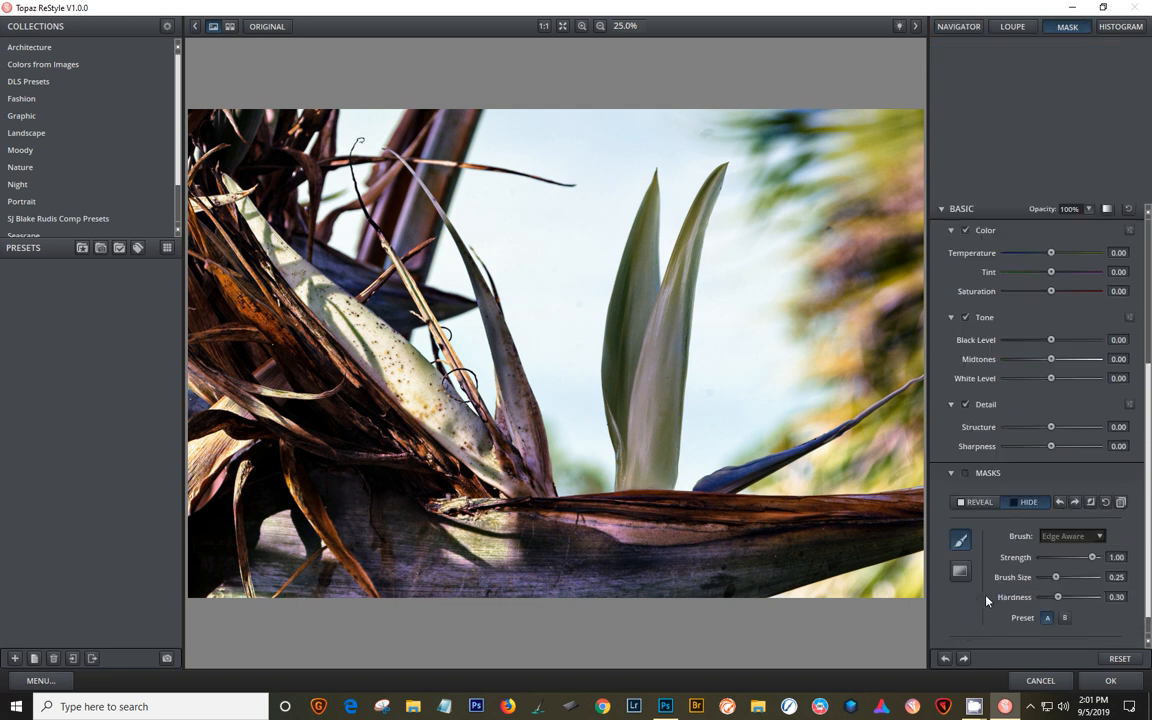
scroll(986, 600, "up", 2)
left_click(951, 597)
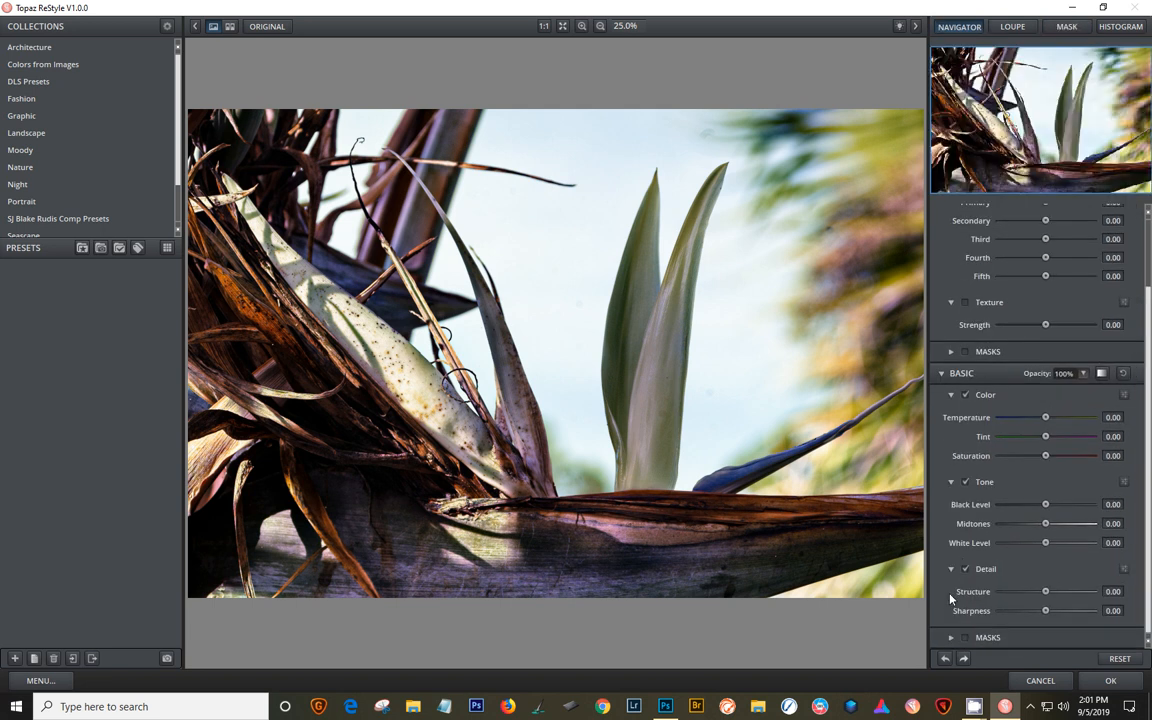
scroll(959, 509, "up", 1)
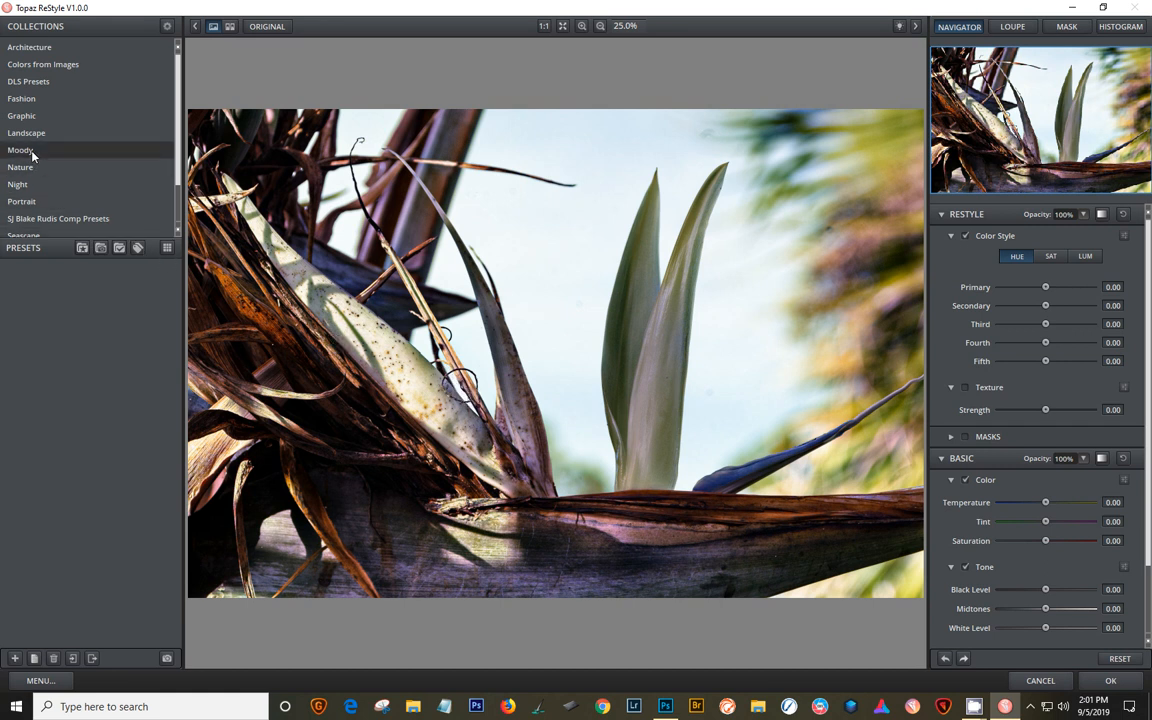
Step: Choose the Moody collection and display its presets as a full-screen preview grid
scroll(58, 59, "down", 1)
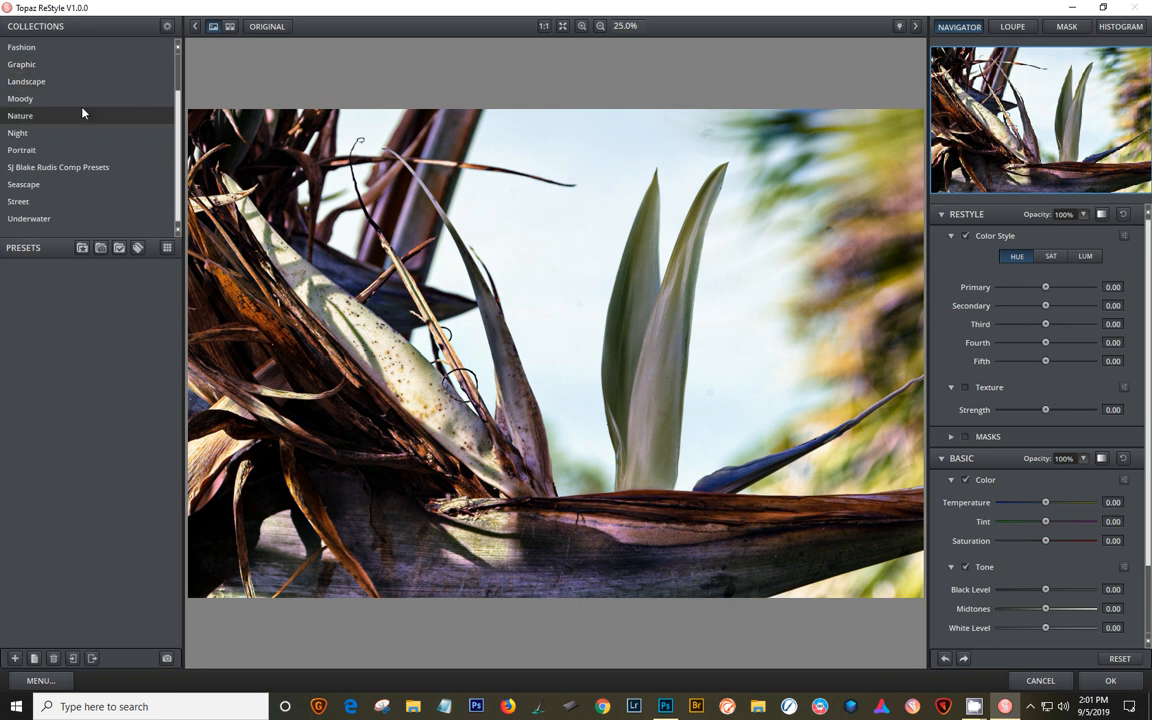
scroll(80, 110, "up", 1)
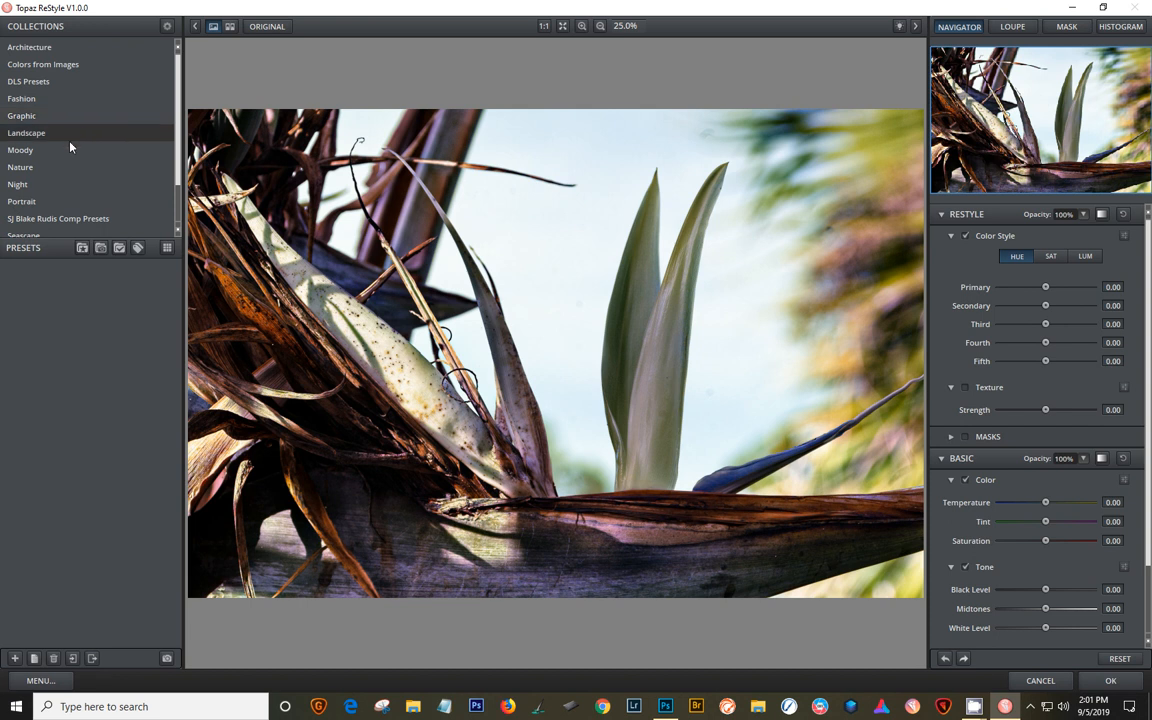
scroll(76, 190, "down", 1)
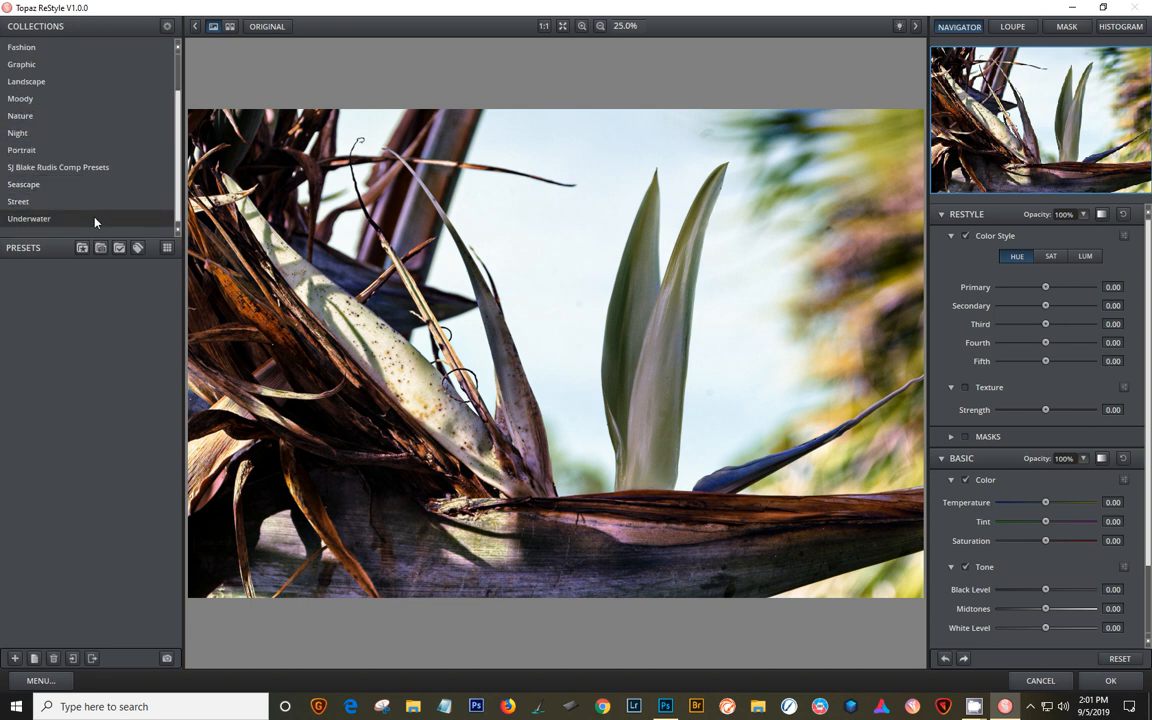
left_click(90, 100)
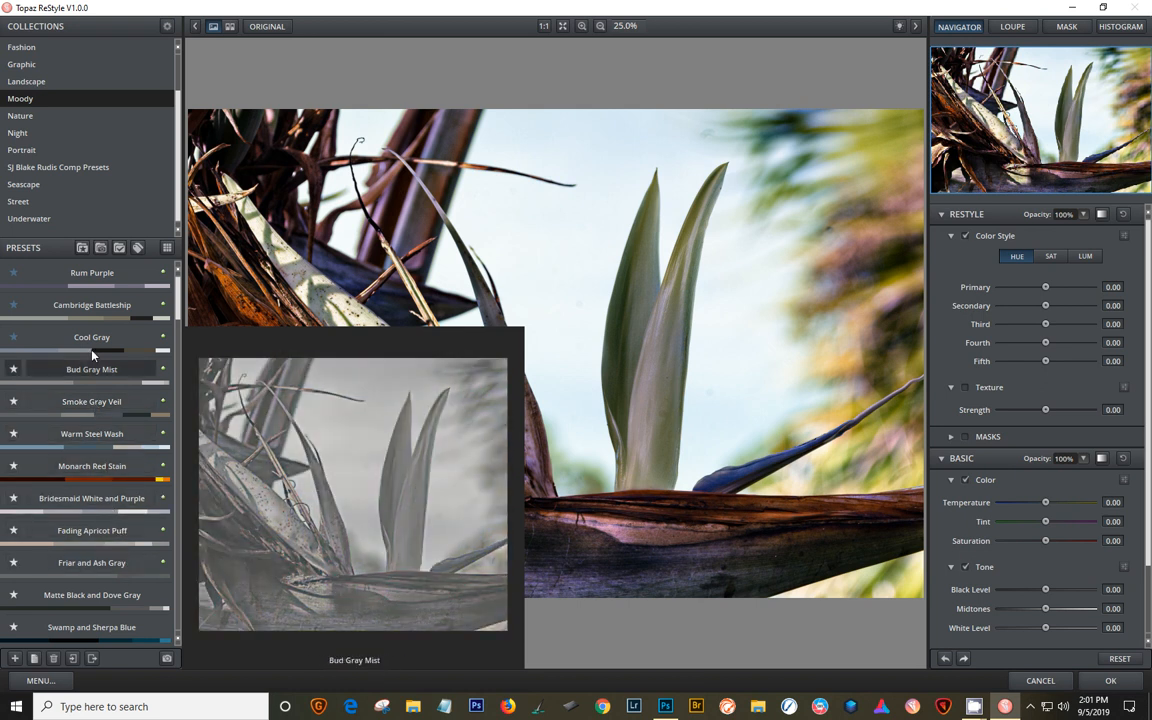
left_click(168, 249)
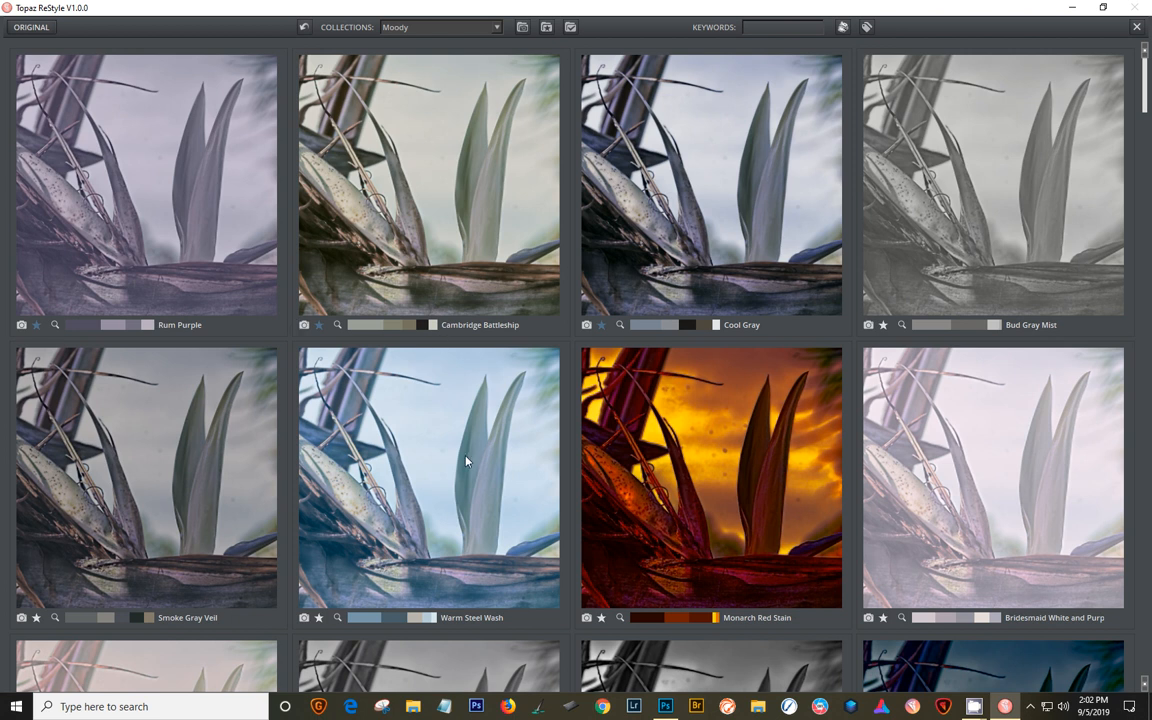
Step: Compare the presets with the original image and take a snapshot of the Warm Steel Wash preset
scroll(411, 478, "down", 3)
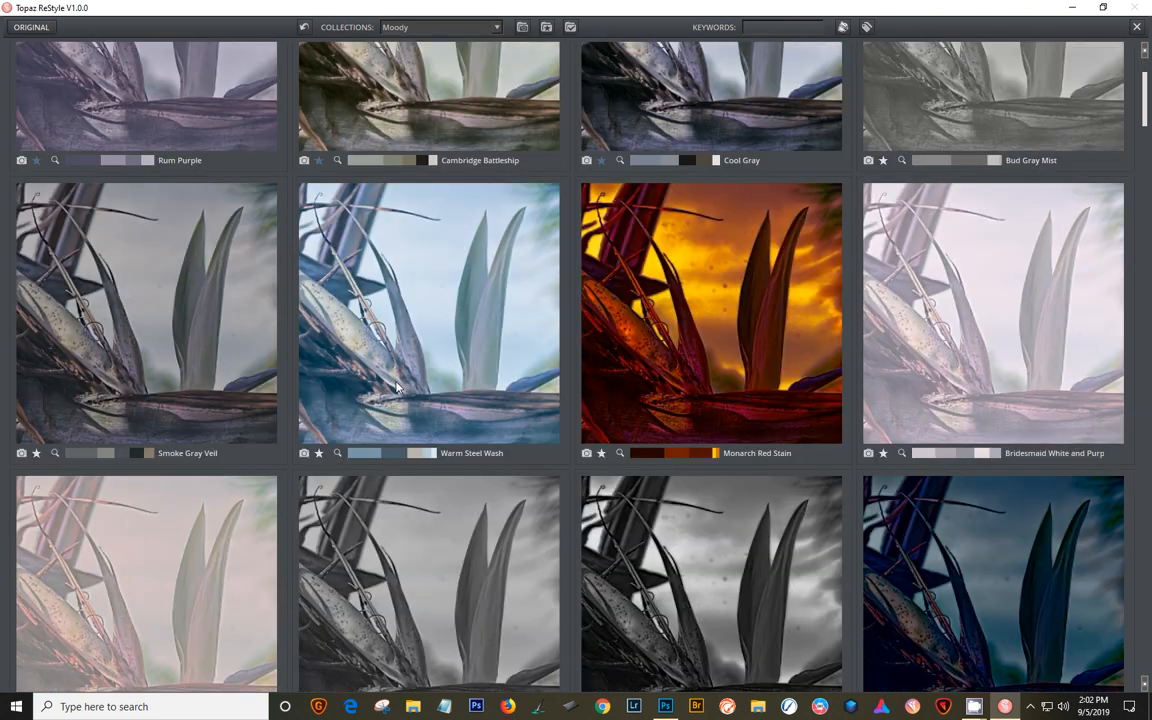
left_click(27, 29)
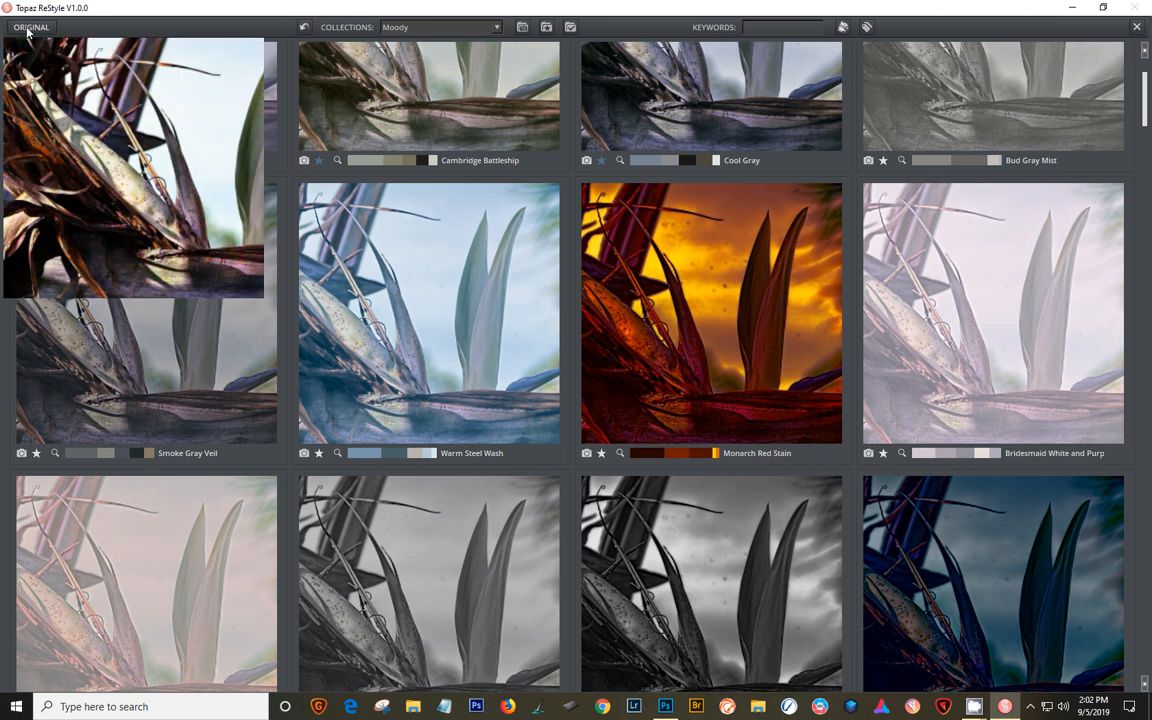
left_click(27, 32)
left_click(303, 456)
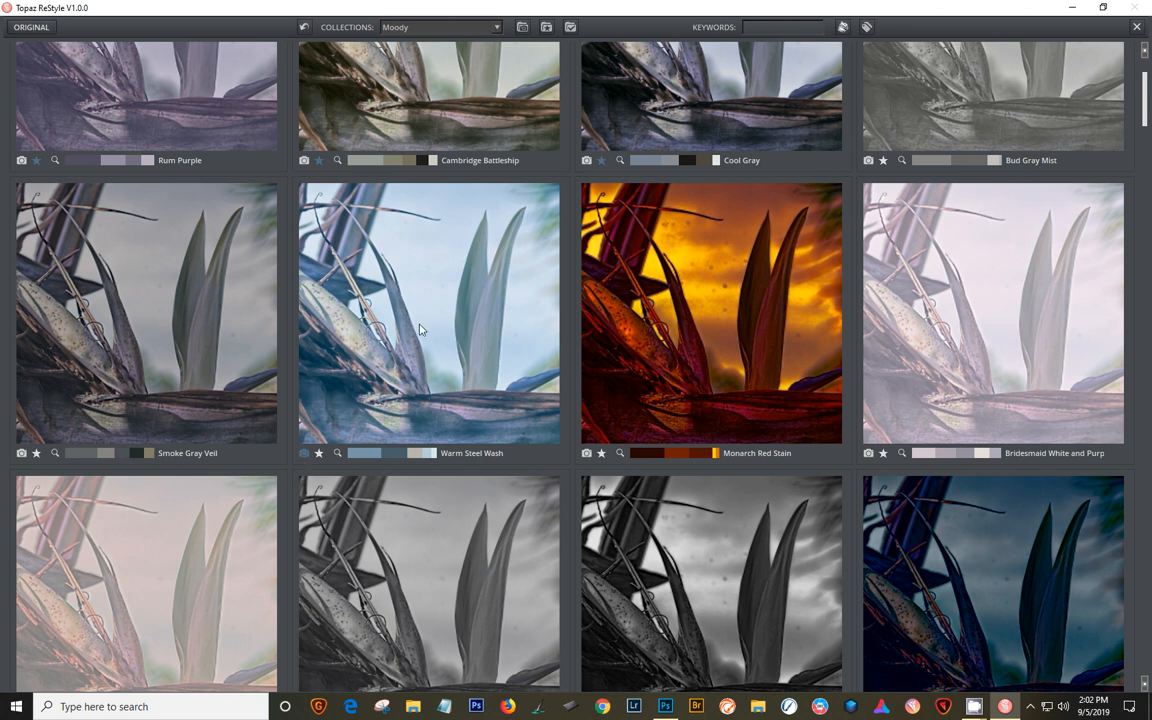
Step: Take a snapshot of the Olive Black and Gray preset further down the Moody grid
scroll(425, 353, "down", 3)
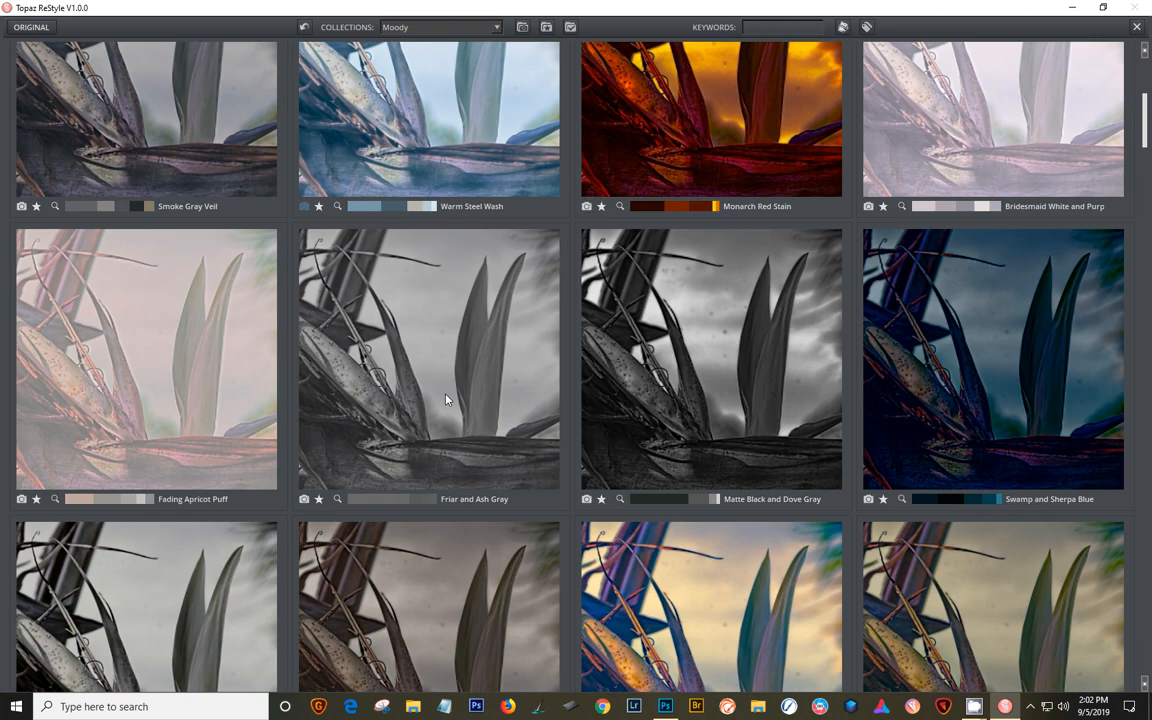
scroll(490, 372, "down", 2)
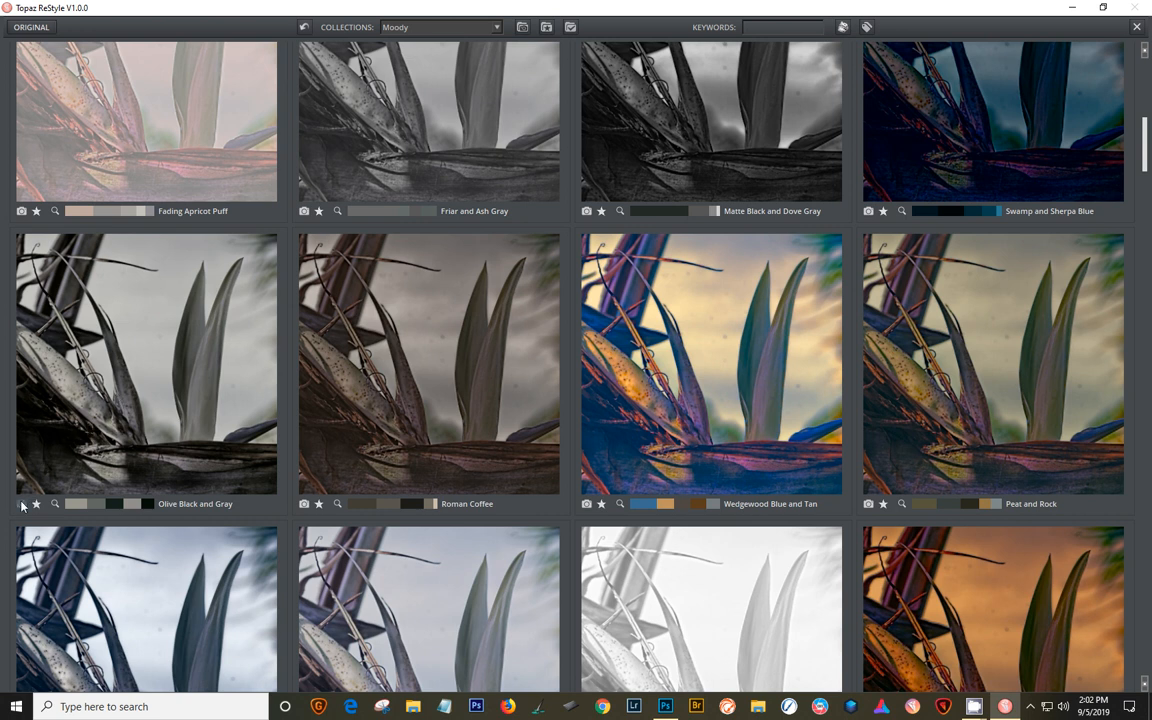
left_click(21, 503)
Step: Find the Fiery Orange preset in the Moody grid and take a snapshot of it
scroll(620, 484, "down", 1)
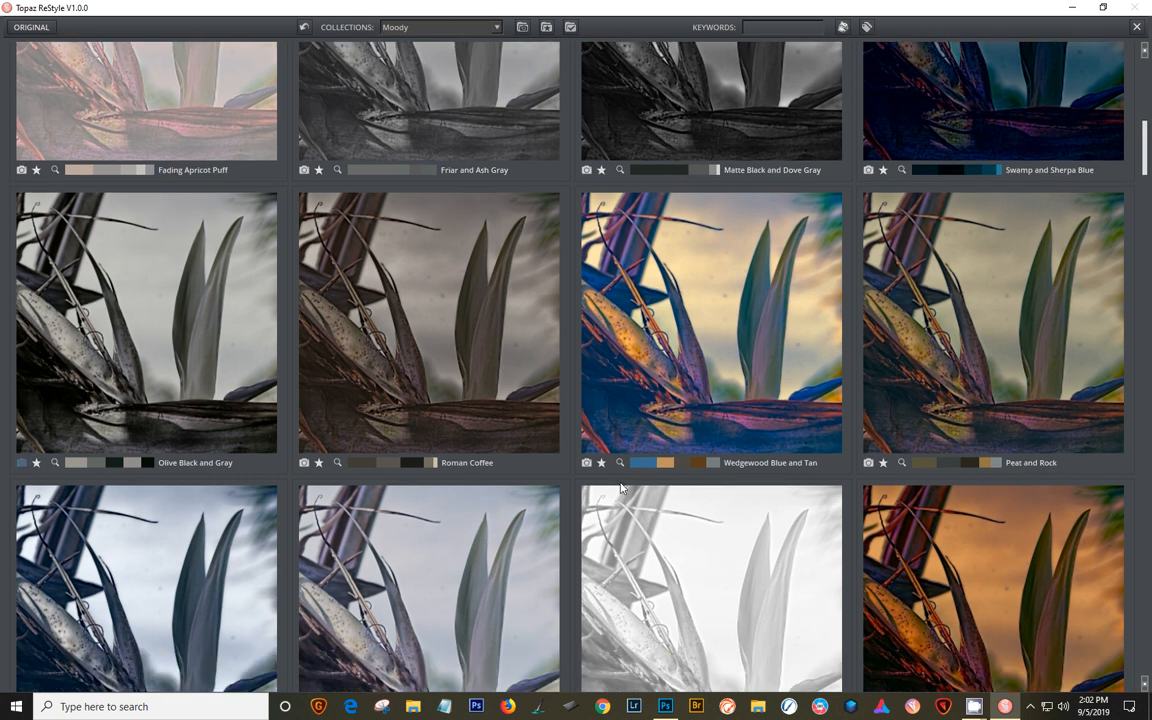
scroll(620, 487, "down", 10)
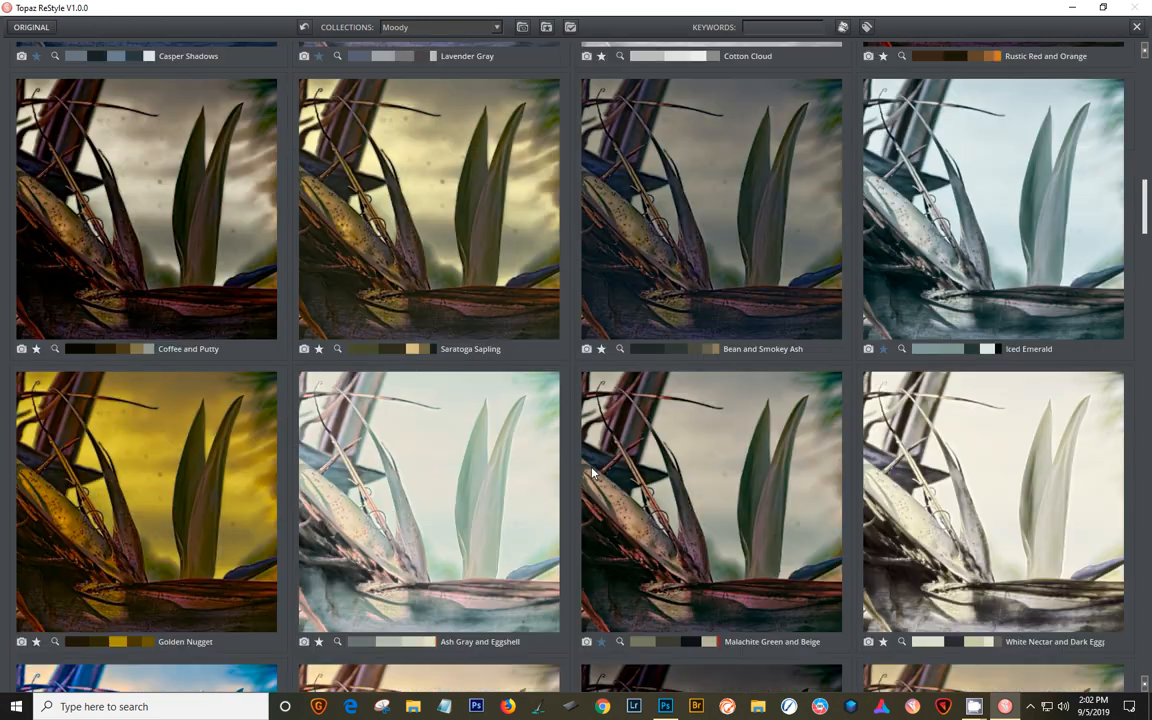
scroll(593, 472, "down", 13)
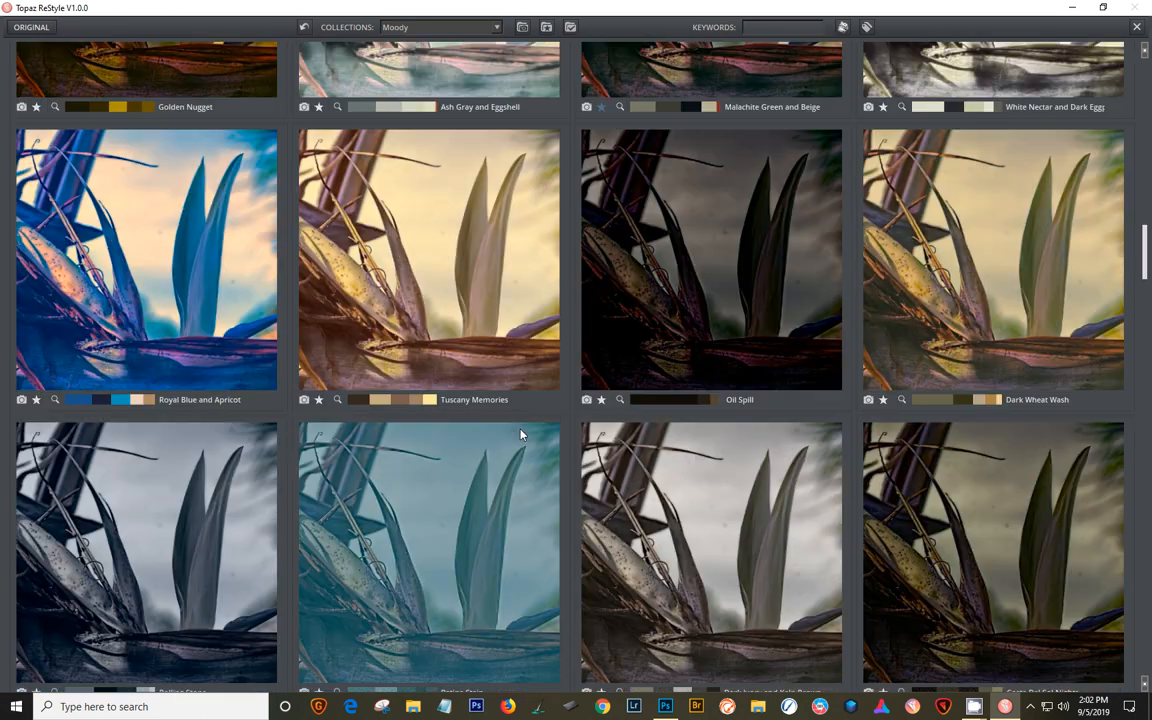
scroll(520, 434, "down", 10)
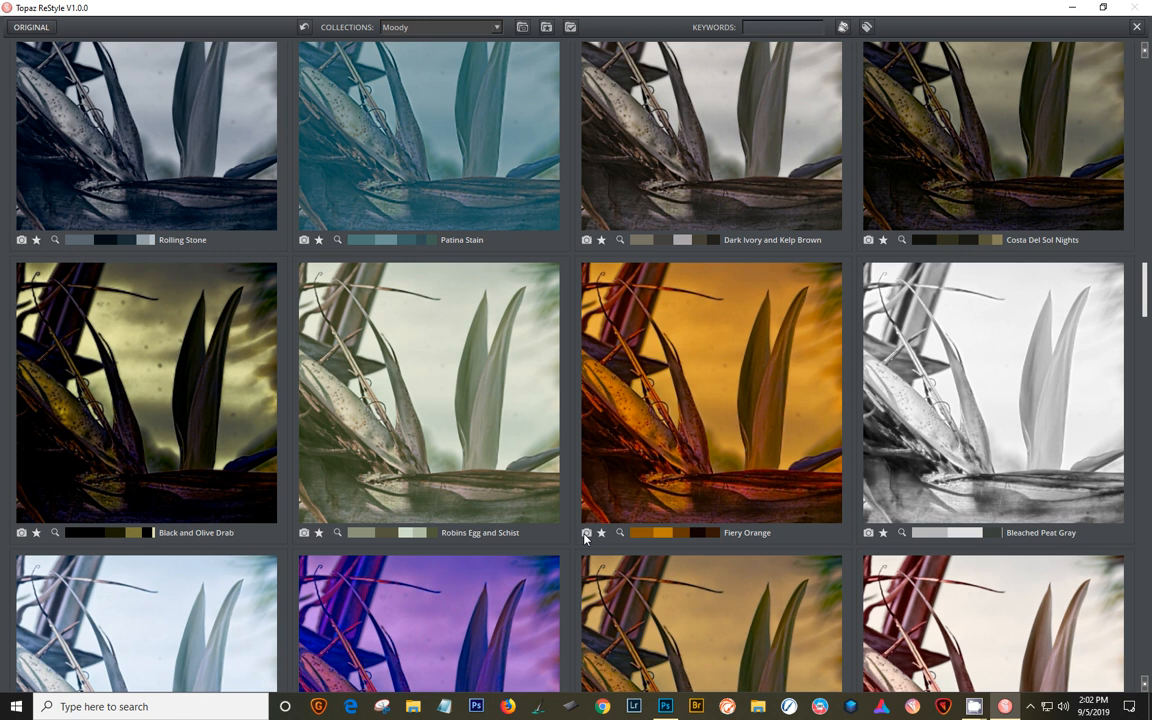
left_click(585, 535)
Step: Look through the rest of the Moody preset previews for further color looks
scroll(414, 425, "down", 4)
scroll(414, 427, "down", 1)
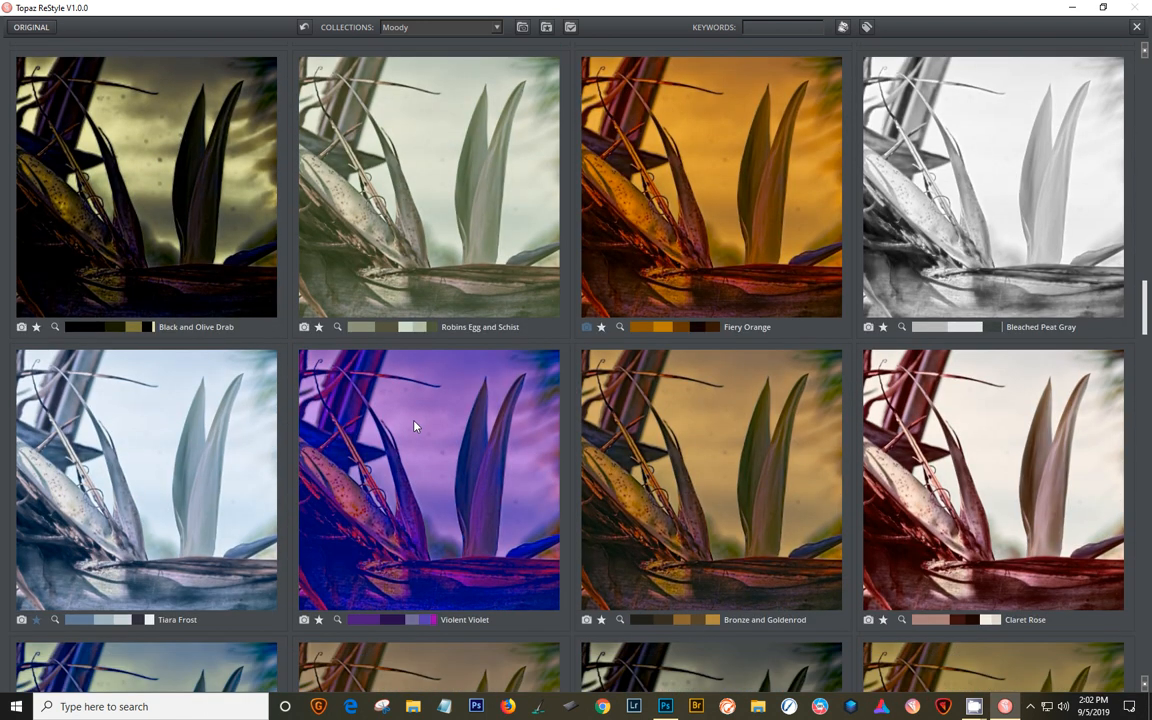
scroll(415, 427, "down", 15)
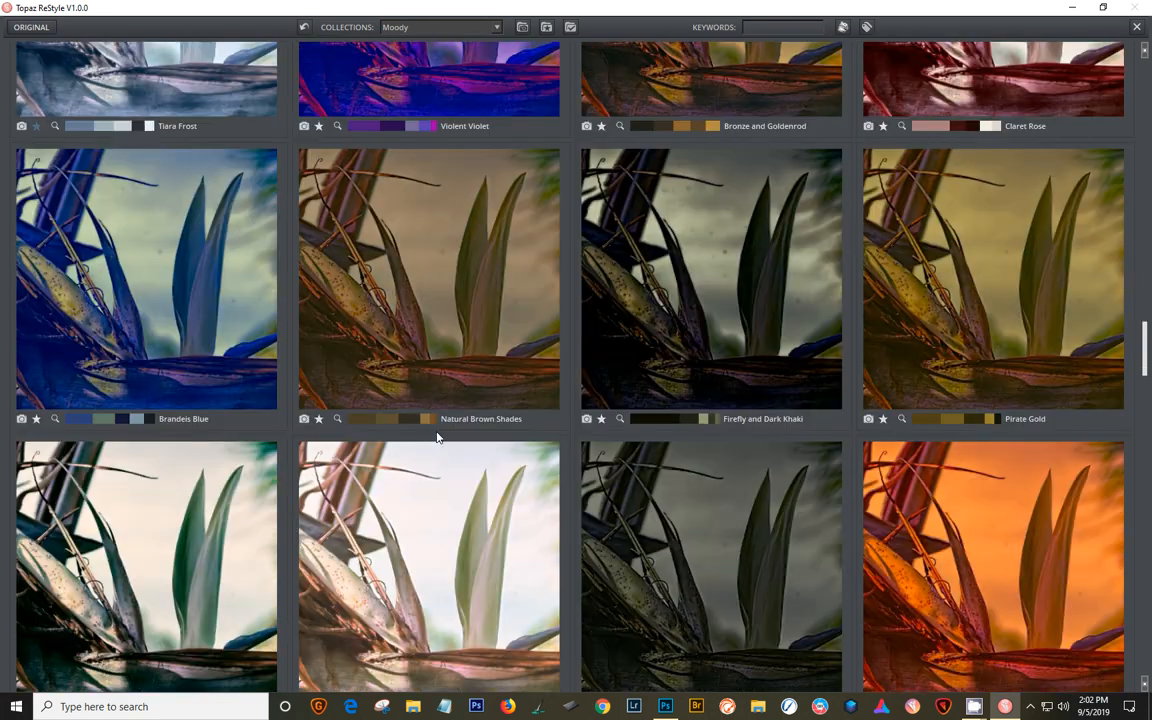
scroll(436, 437, "down", 8)
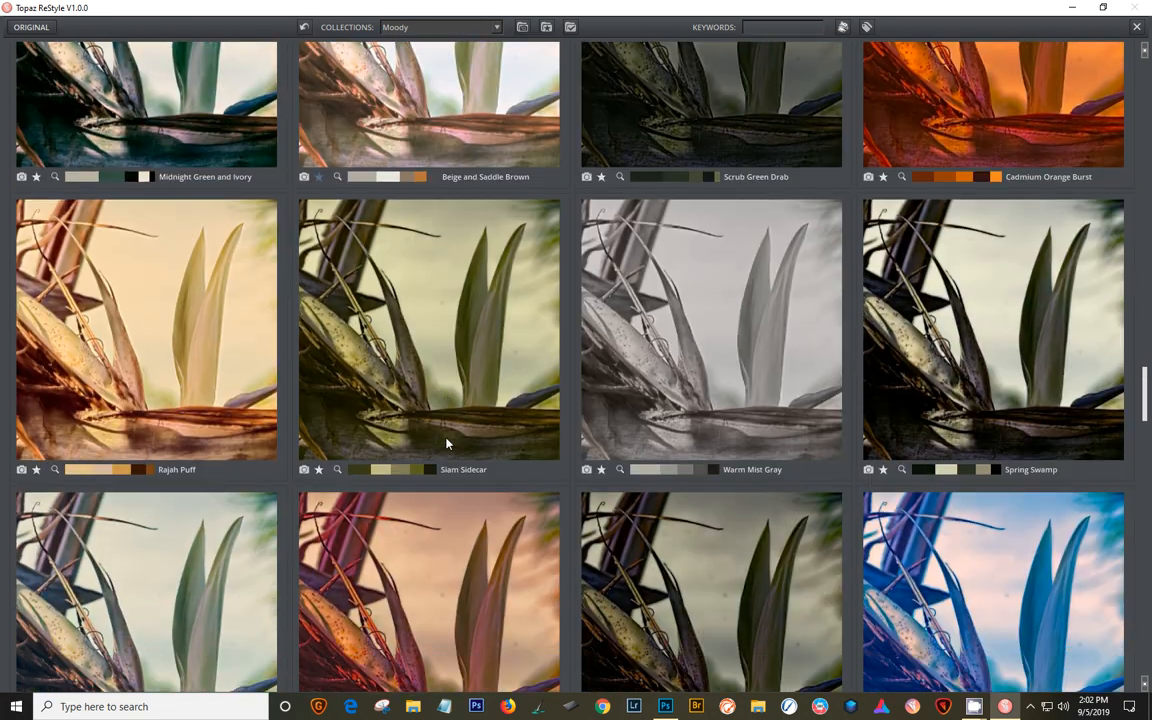
scroll(446, 443, "down", 5)
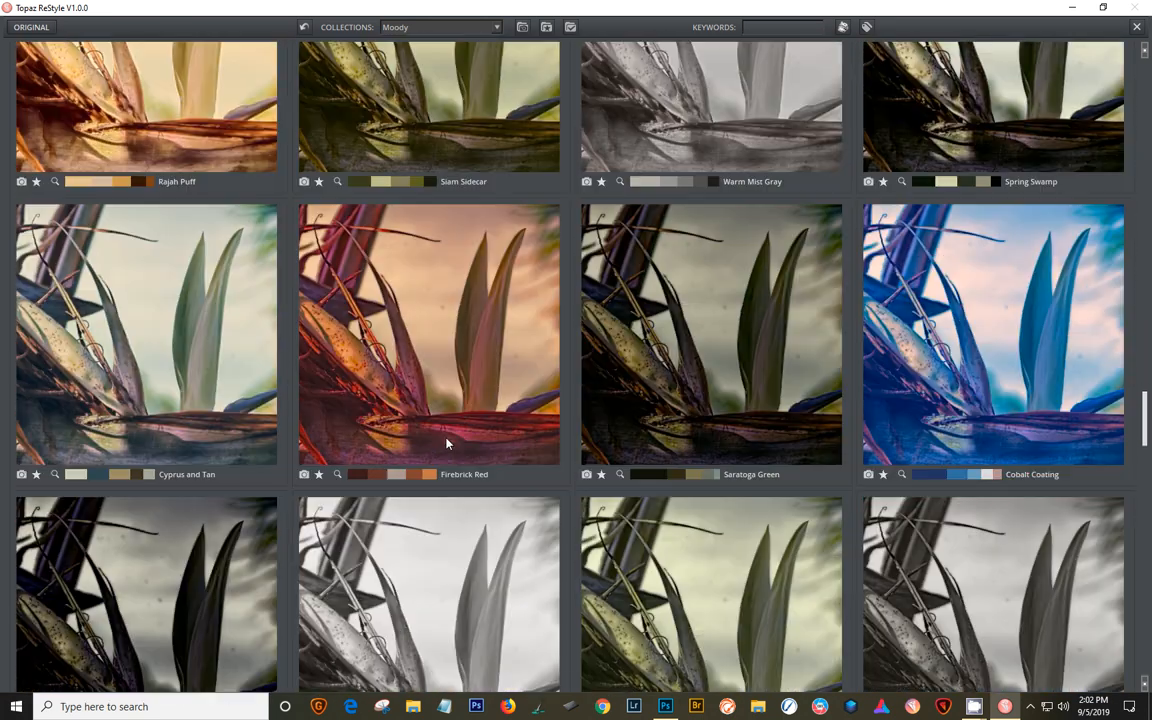
scroll(437, 476, "down", 10)
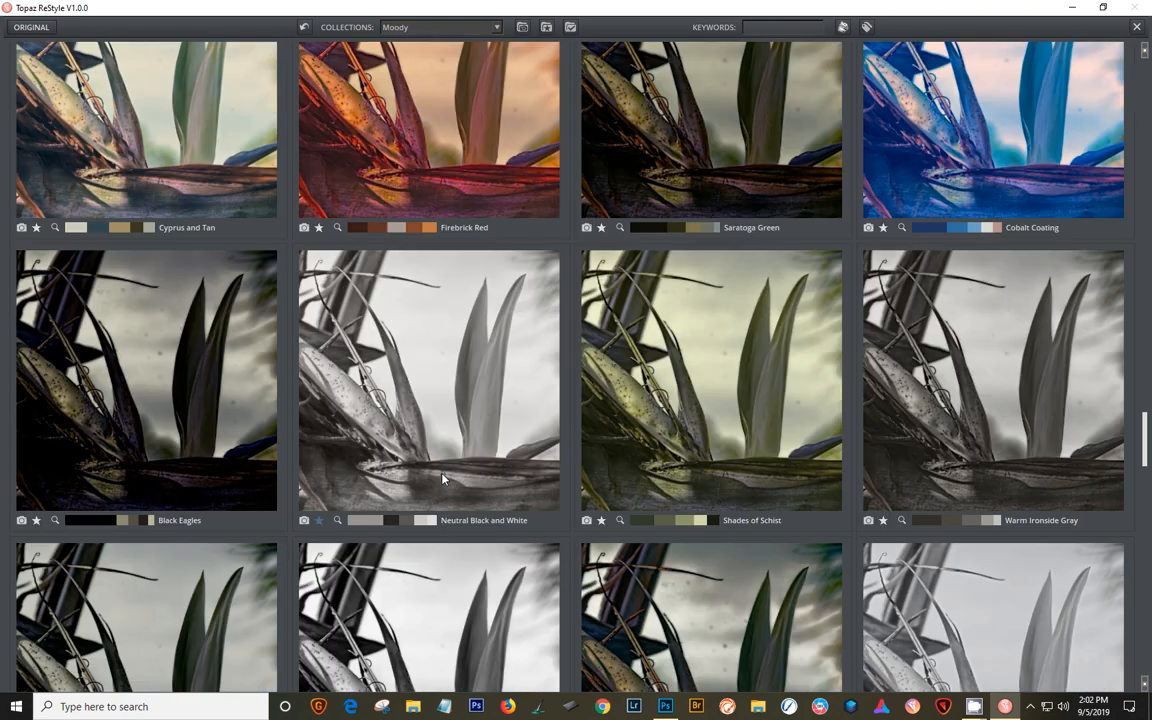
scroll(443, 479, "down", 6)
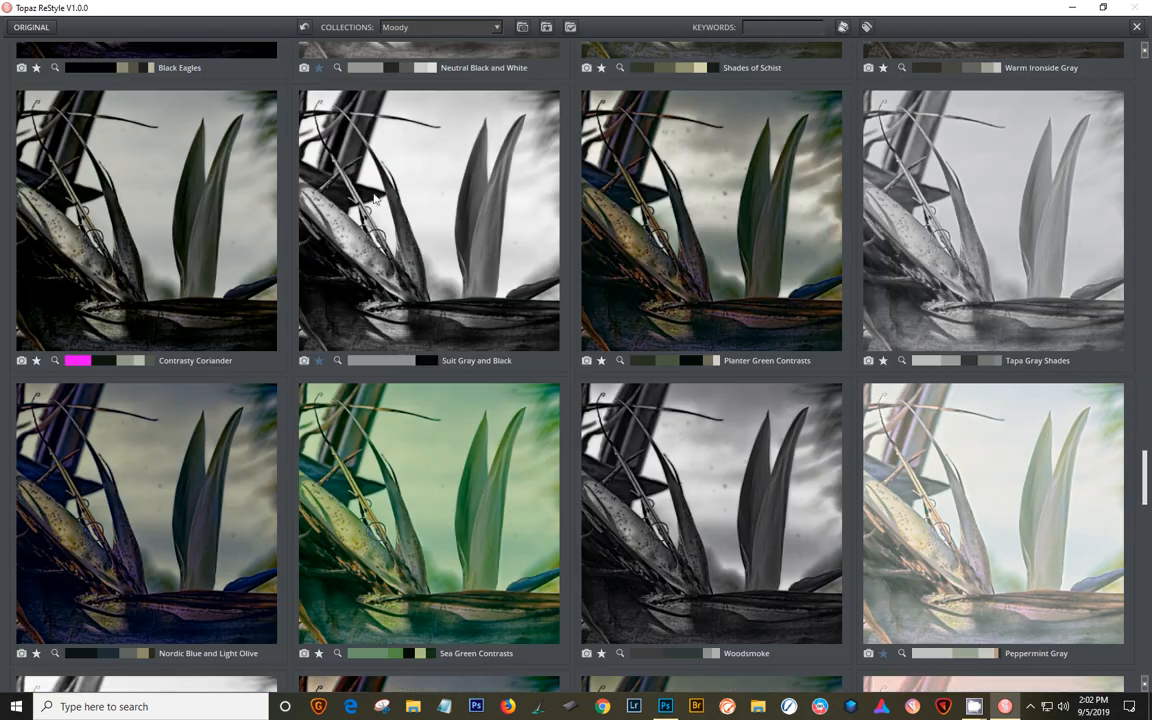
scroll(450, 437, "down", 10)
scroll(432, 244, "down", 20)
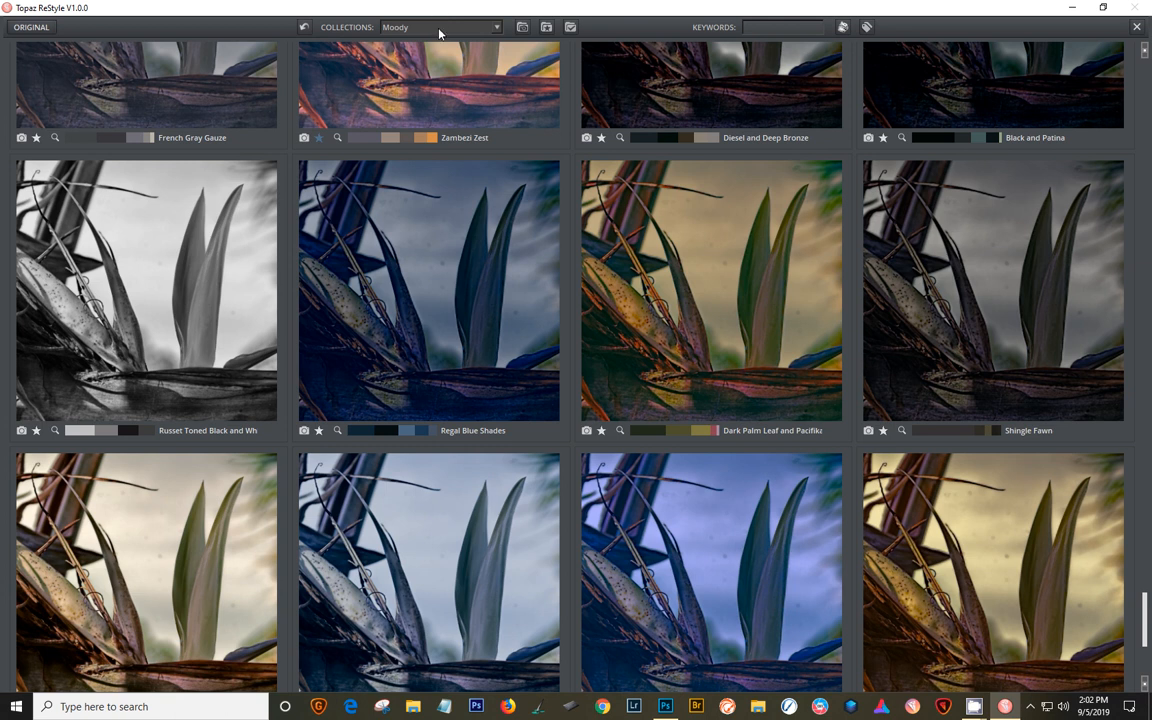
Step: Switch to the Nature collection and take a snapshot of the Koala Gray preset
left_click(398, 27)
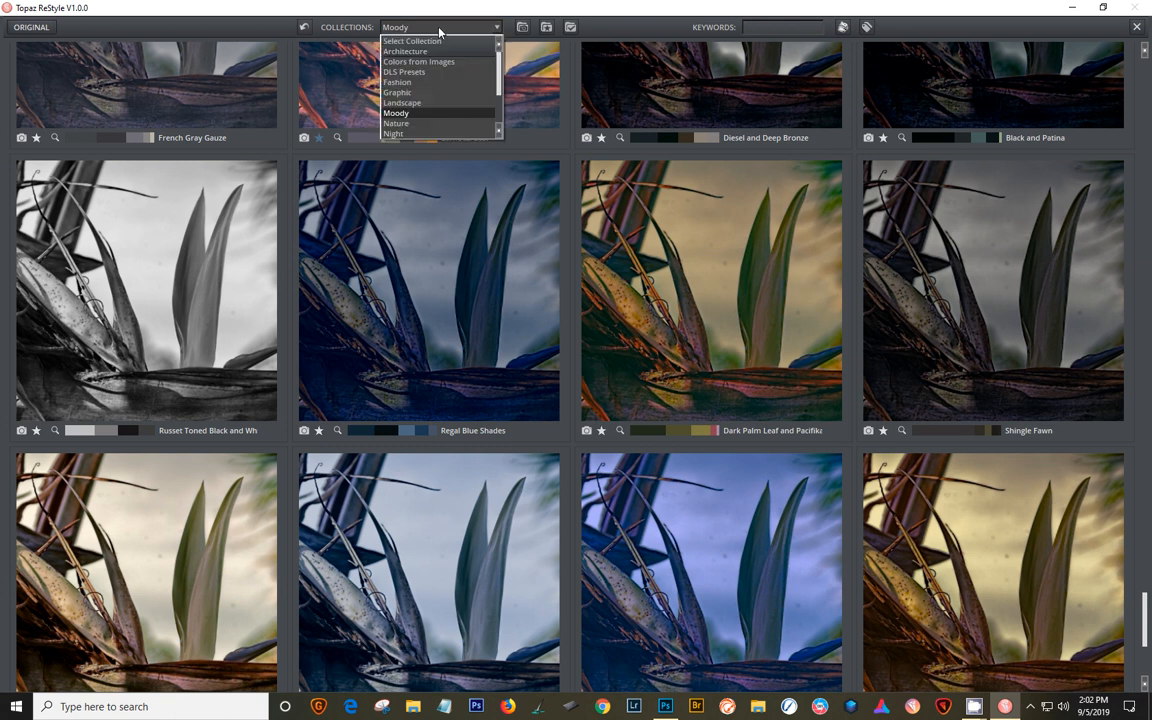
left_click(441, 124)
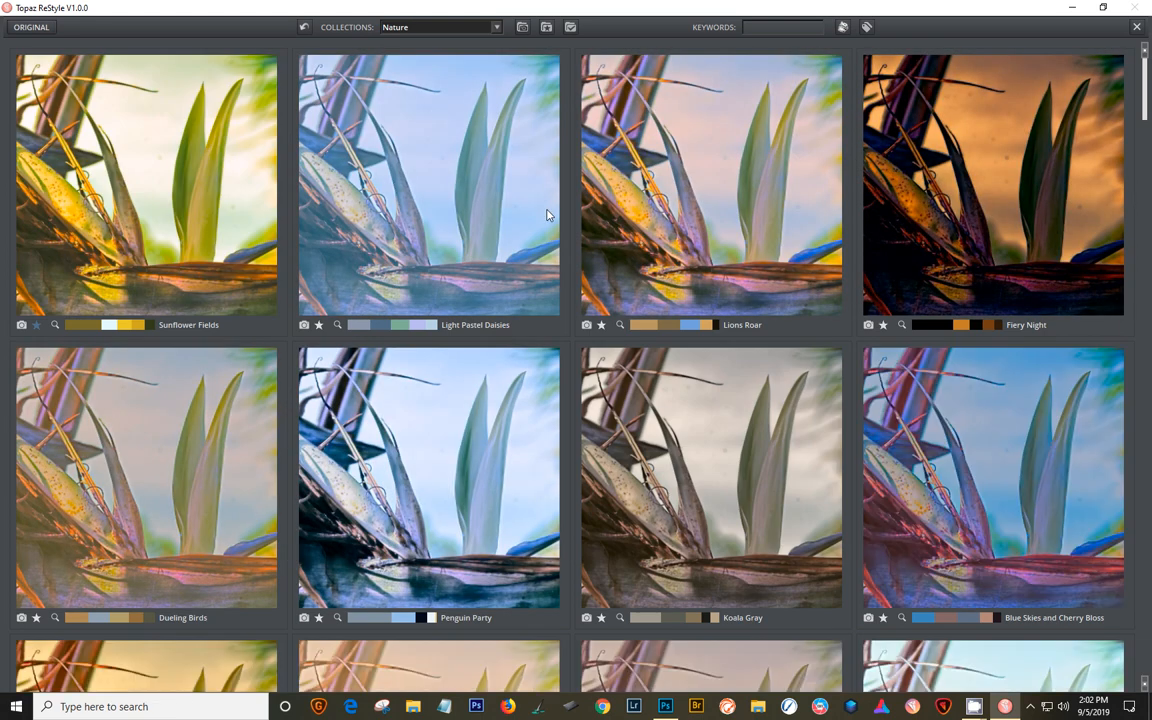
scroll(567, 396, "down", 3)
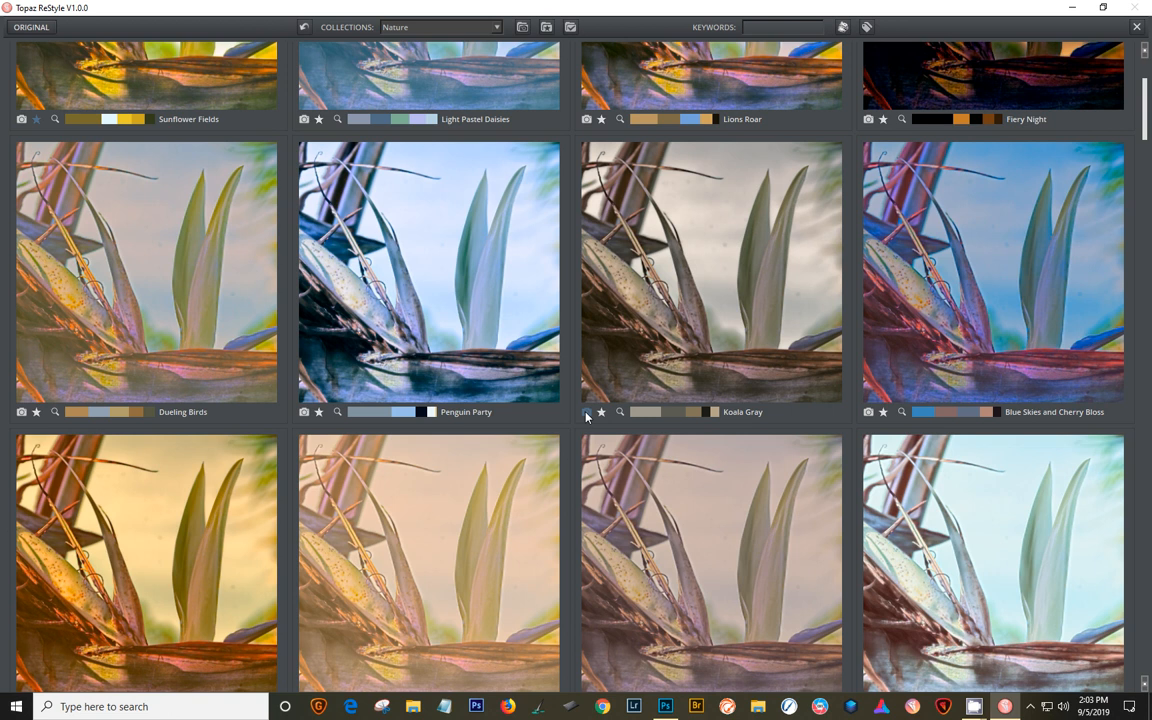
scroll(458, 380, "up", 1)
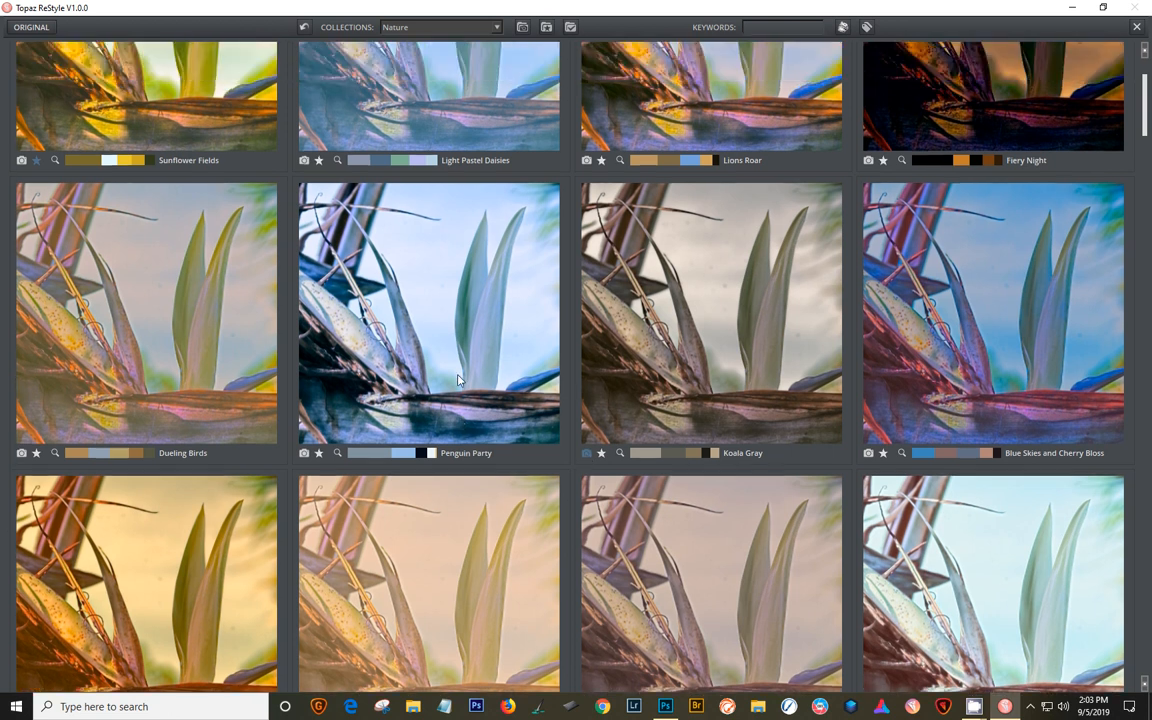
Step: Find the Butterfly Wings preset in the Nature grid, take a snapshot of it and mark it as a favorite
scroll(458, 380, "down", 15)
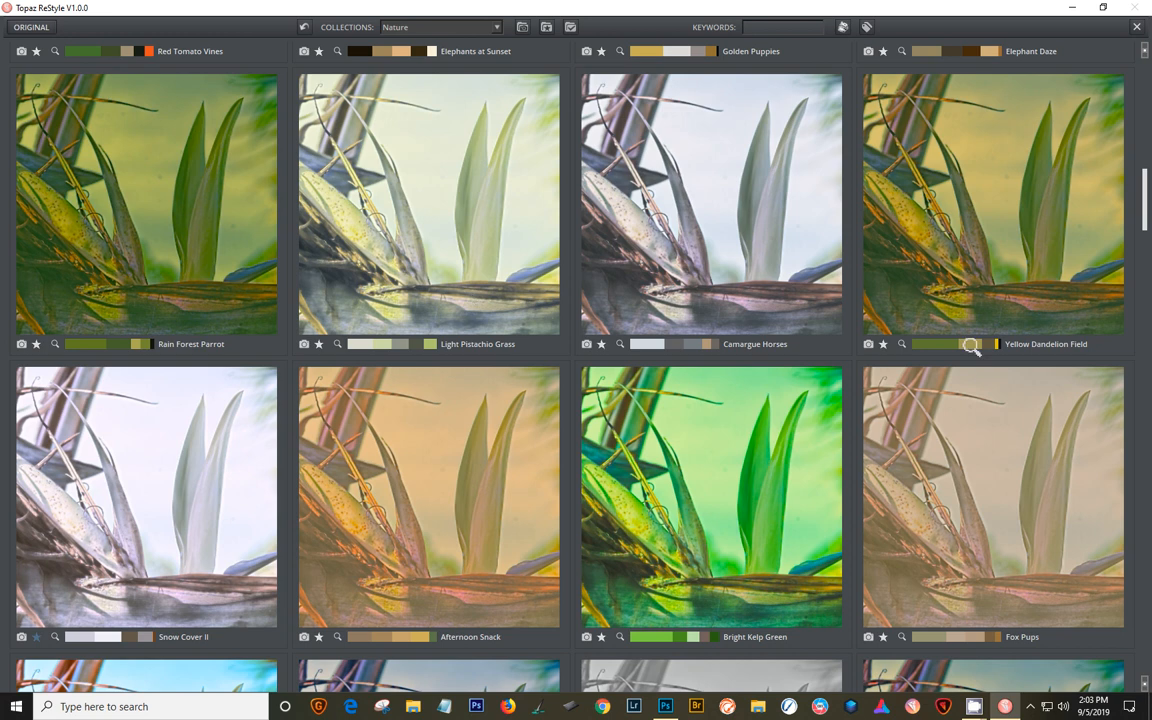
scroll(663, 432, "down", 3)
scroll(697, 440, "down", 3)
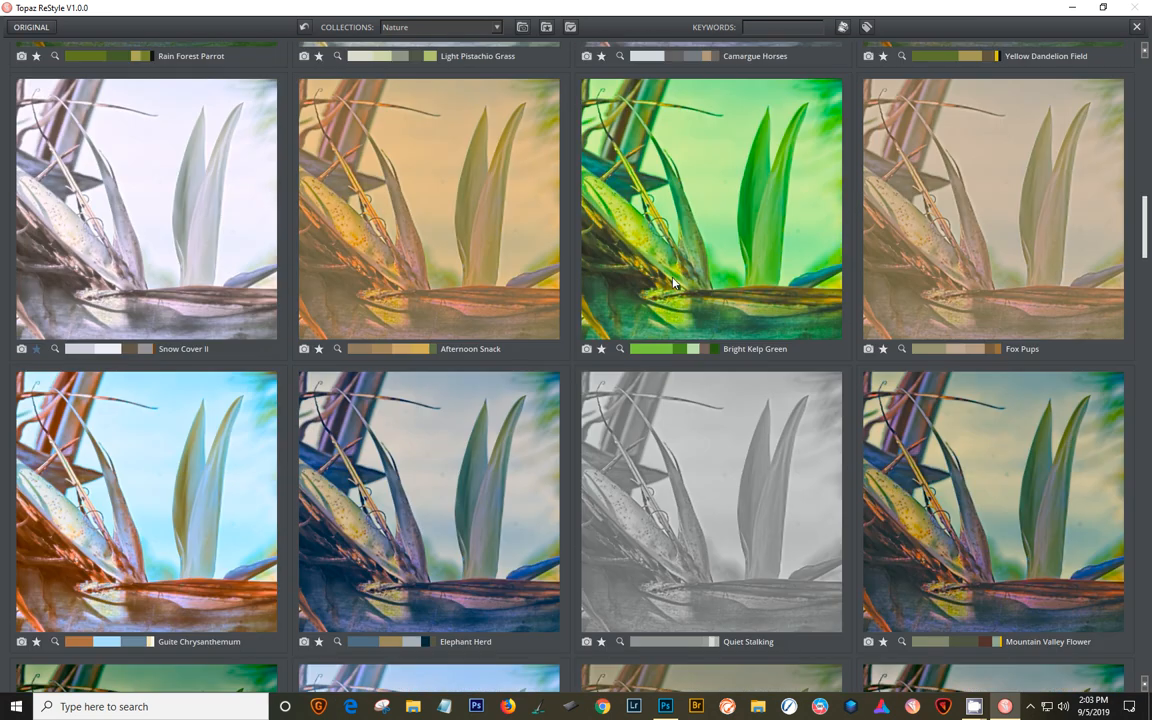
scroll(383, 388, "down", 15)
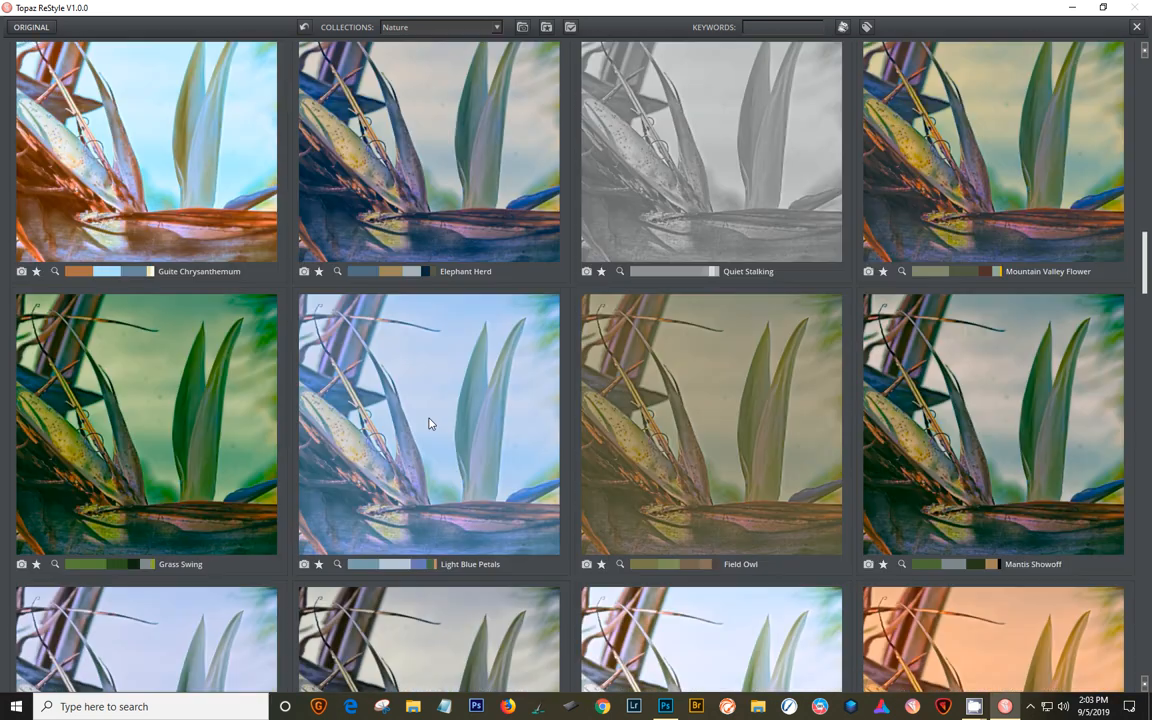
scroll(430, 420, "down", 6)
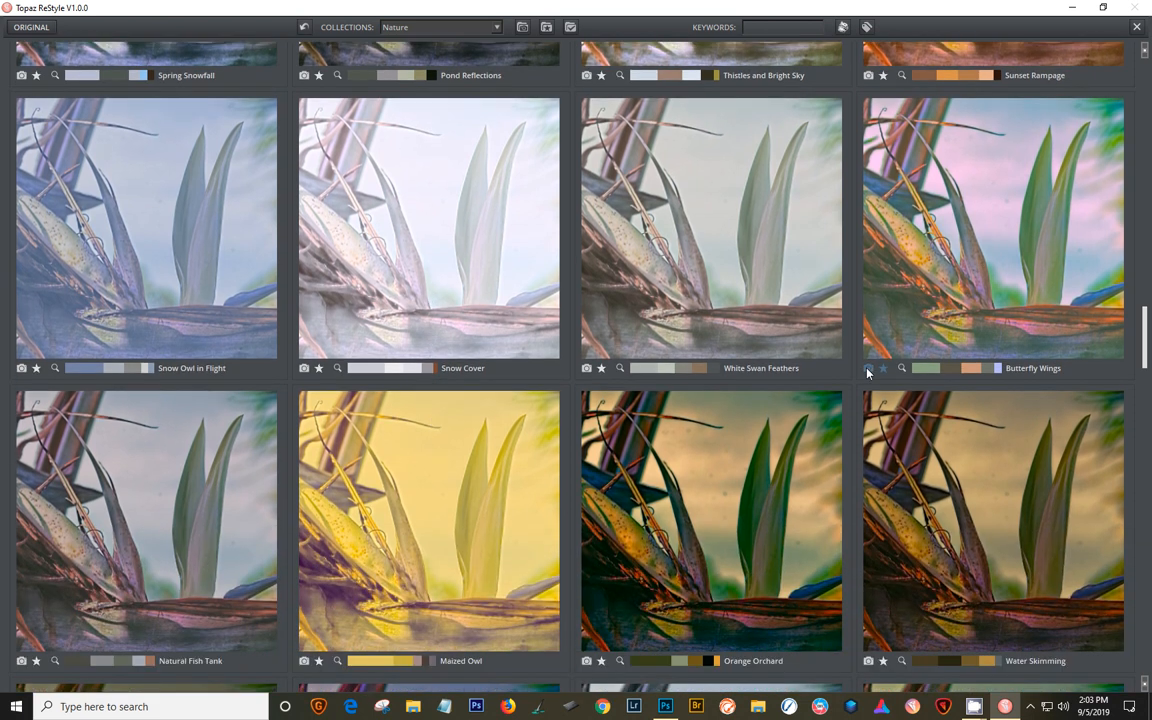
Step: Look through the remaining Nature preset previews for further color looks
scroll(381, 318, "down", 3)
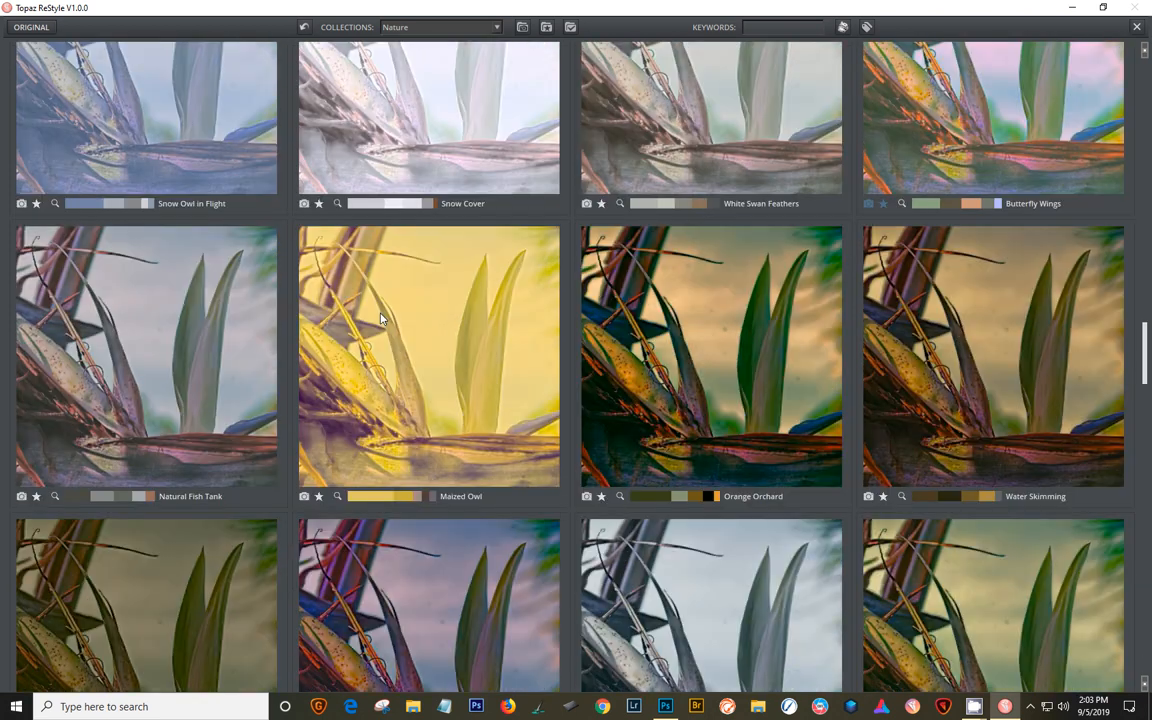
scroll(381, 318, "down", 10)
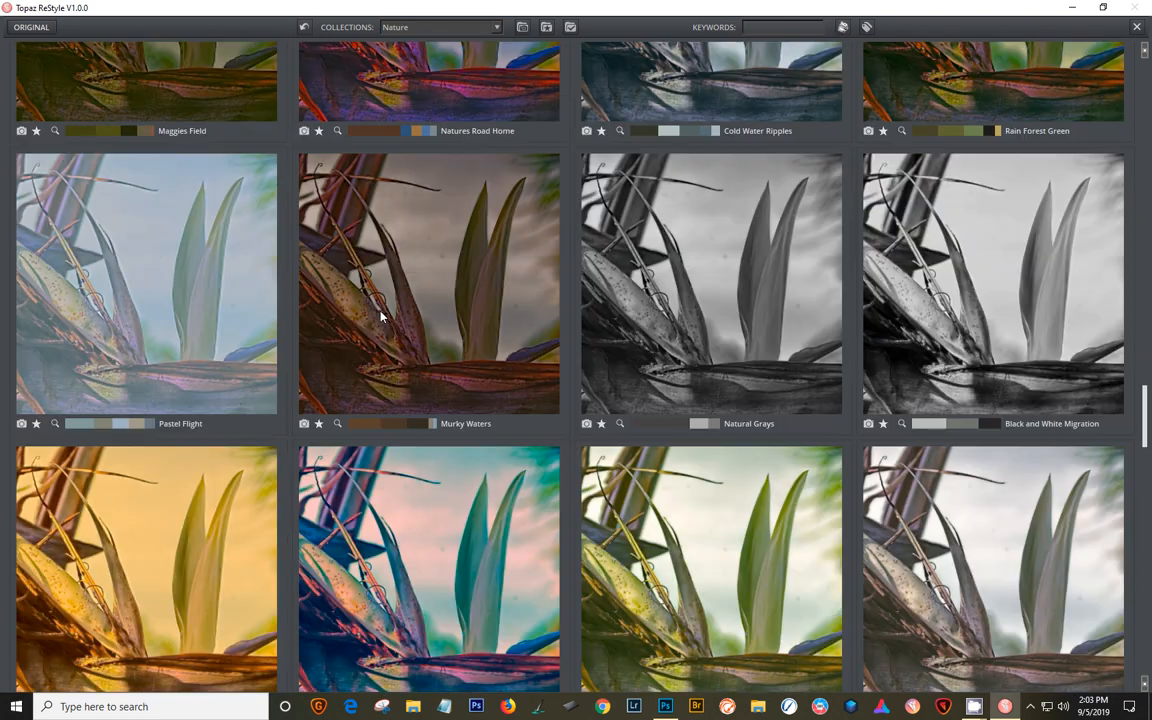
scroll(381, 316, "down", 8)
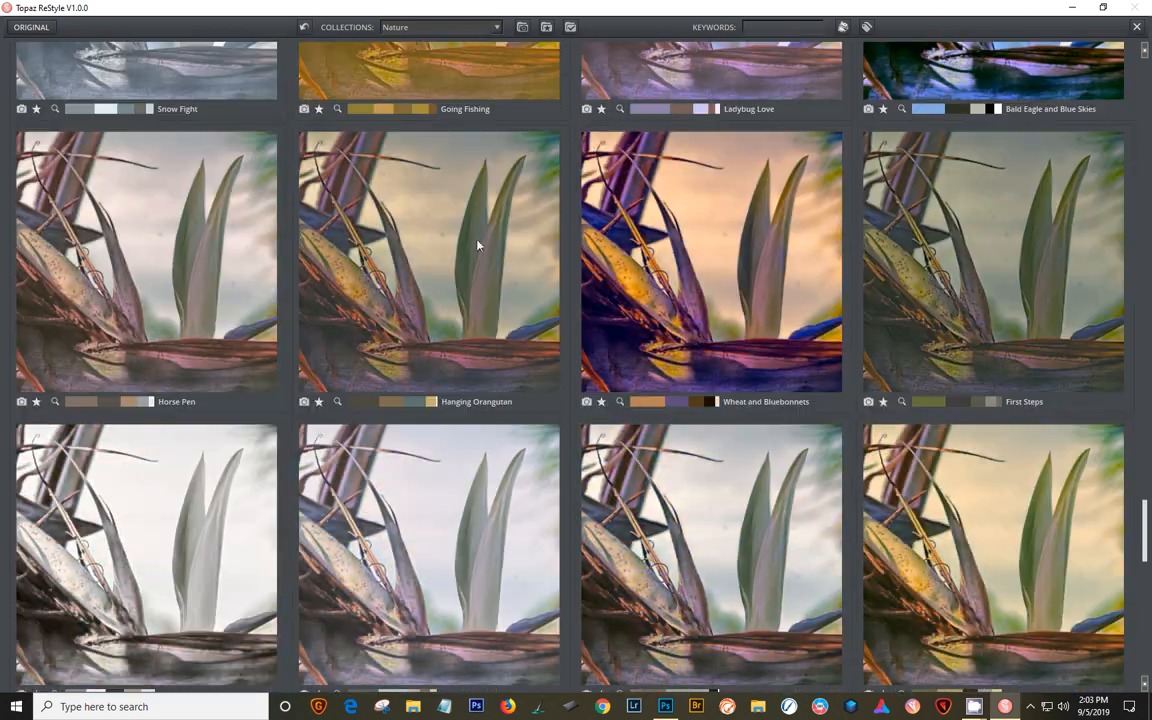
Step: Display only the favorite presets and take a snapshot of Cream and Plum at the end of the grid
left_click(547, 29)
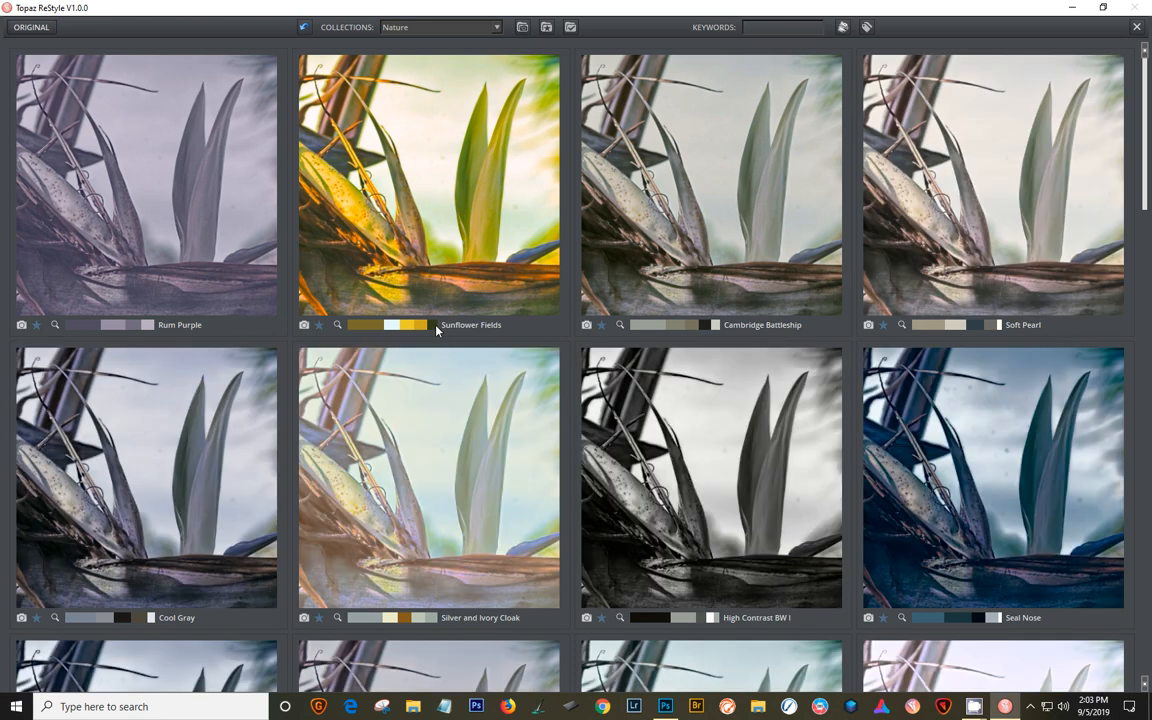
scroll(425, 320, "down", 2)
scroll(420, 322, "down", 6)
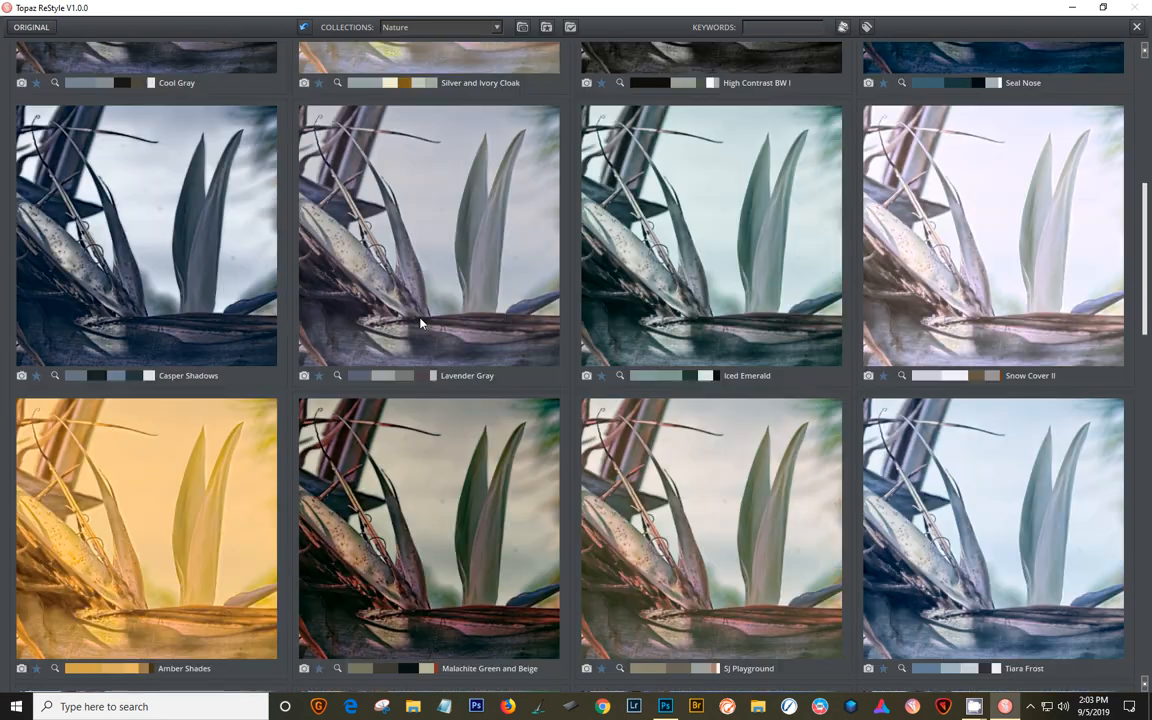
scroll(420, 322, "down", 3)
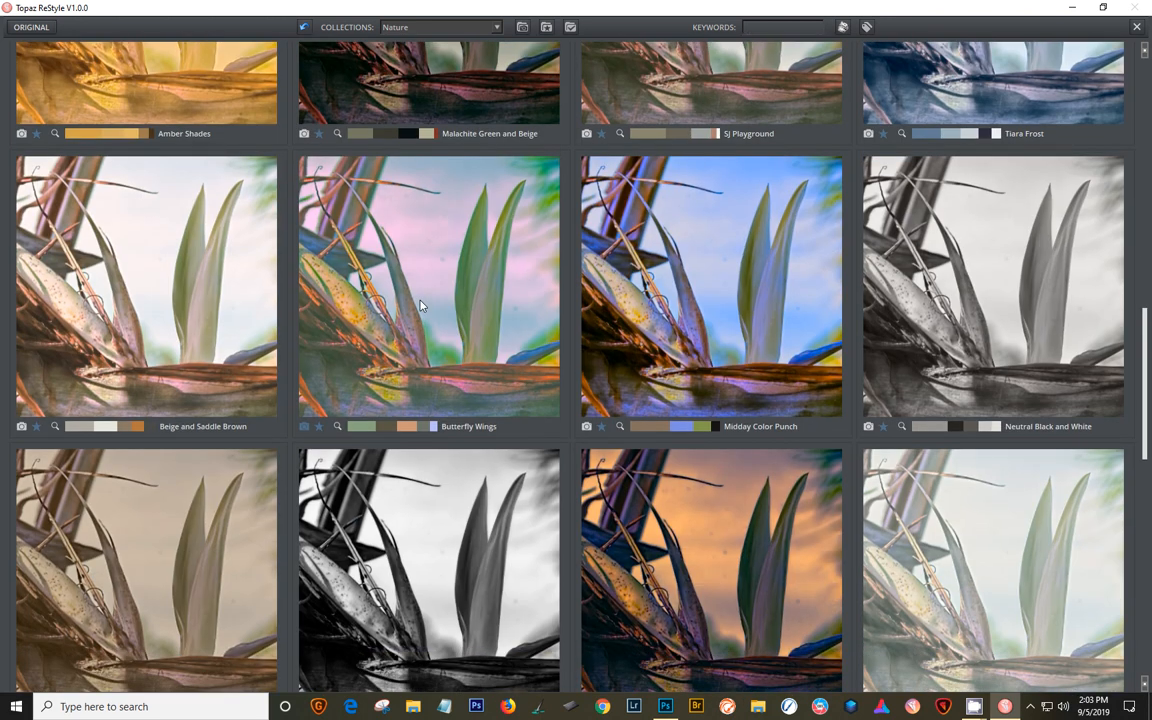
scroll(420, 305, "down", 6)
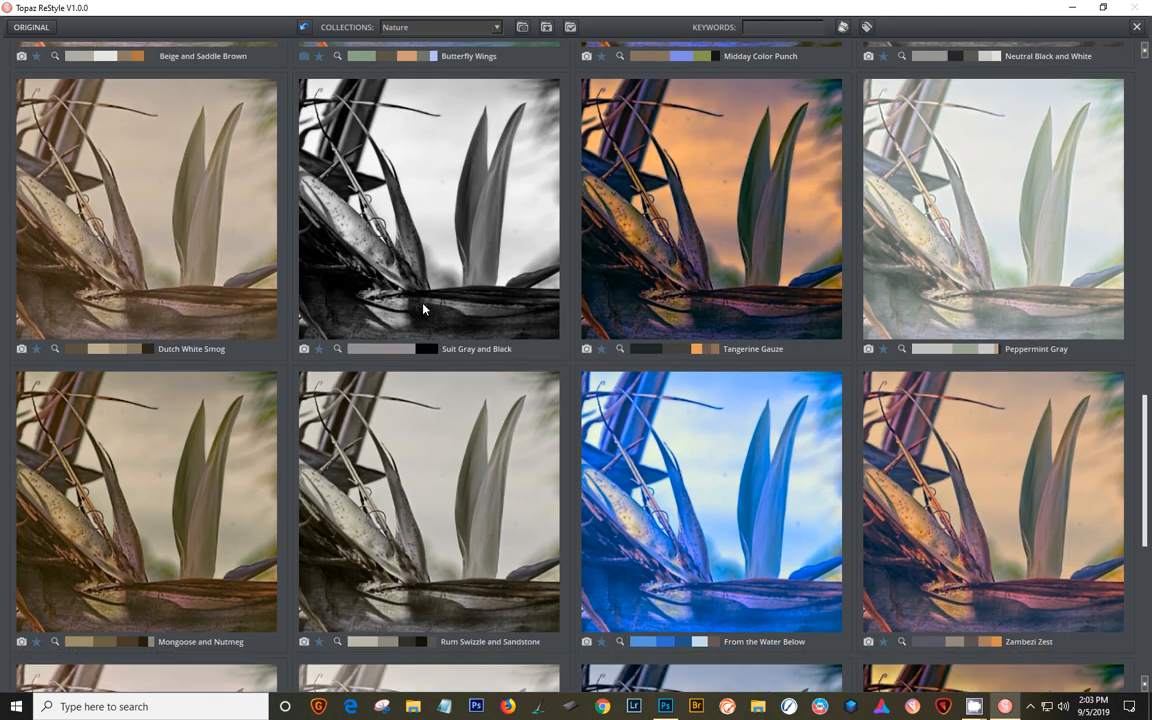
scroll(410, 310, "down", 4)
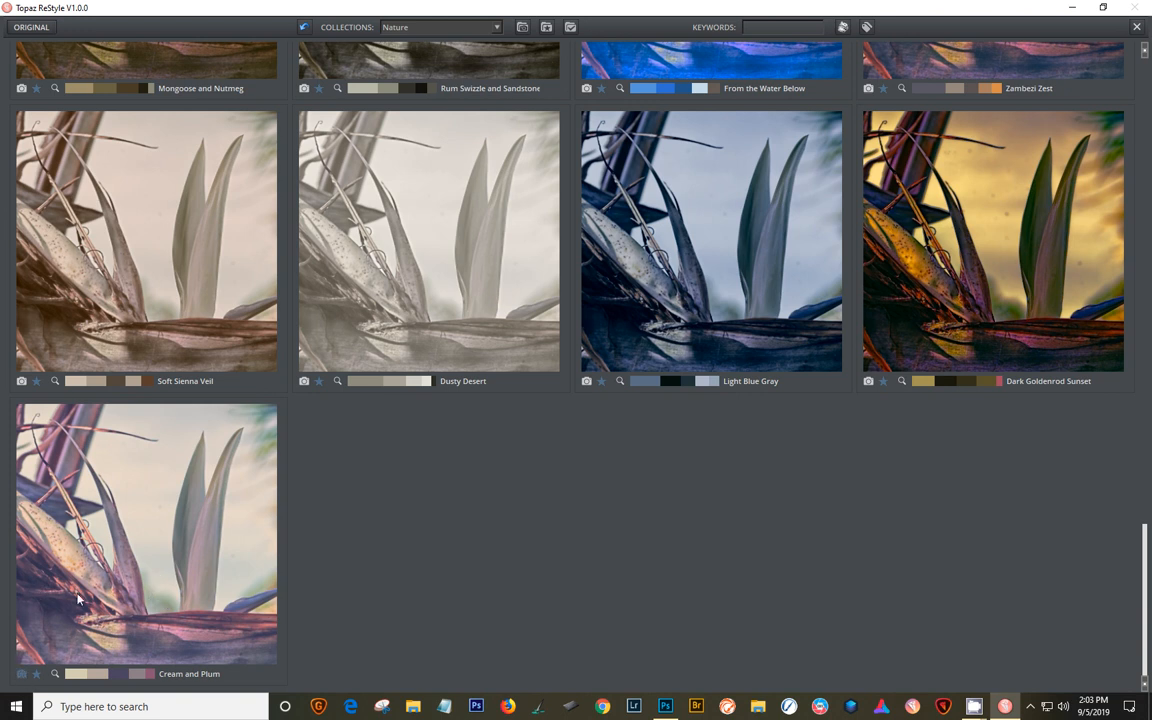
Step: Switch to the DLS Presets collection, take a snapshot of SJ Test2 Spring Feel and look through the other previews
left_click(466, 27)
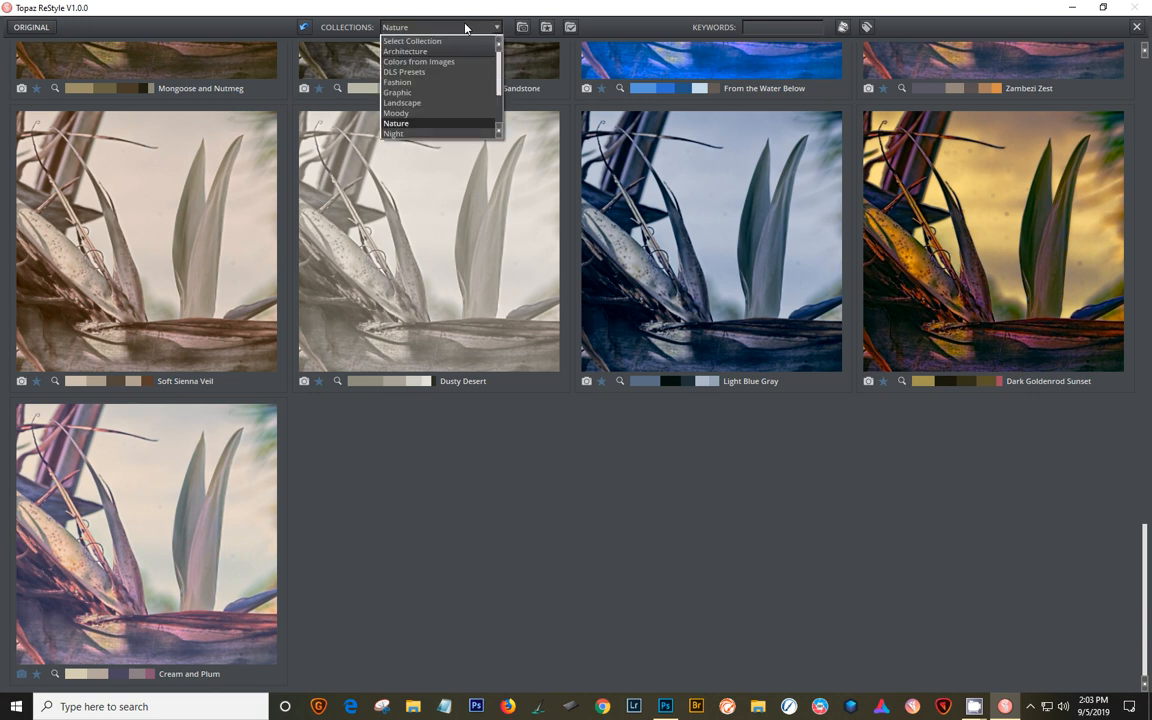
left_click(443, 73)
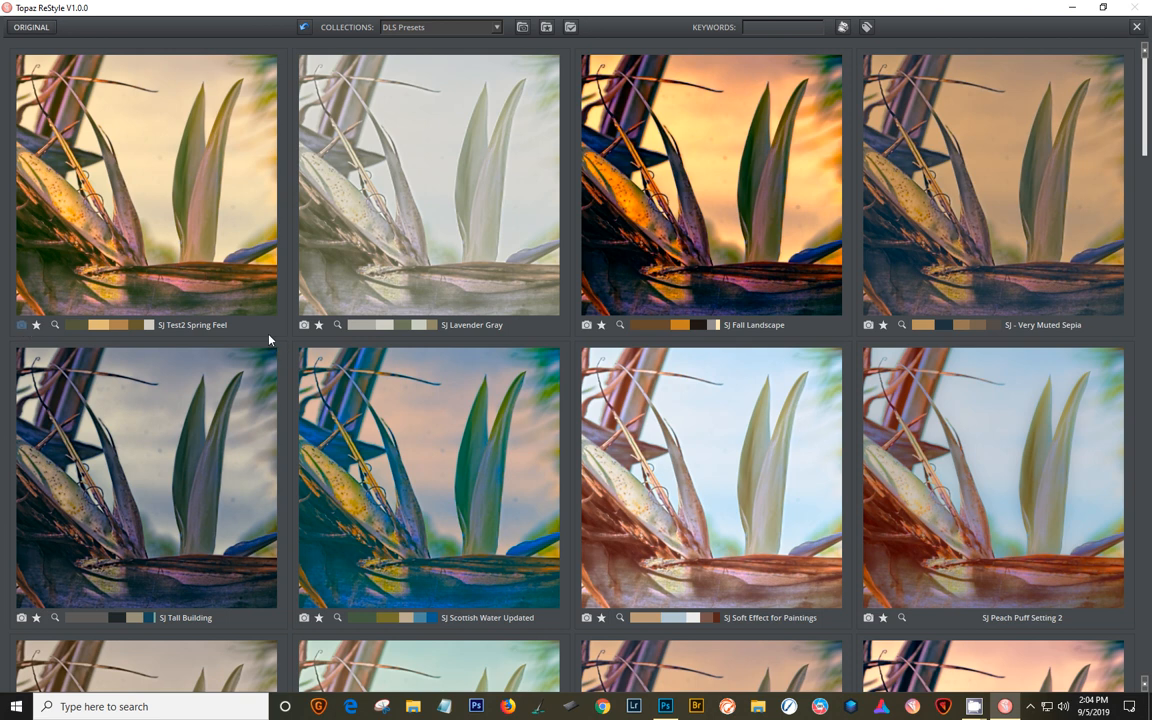
scroll(409, 447, "down", 6)
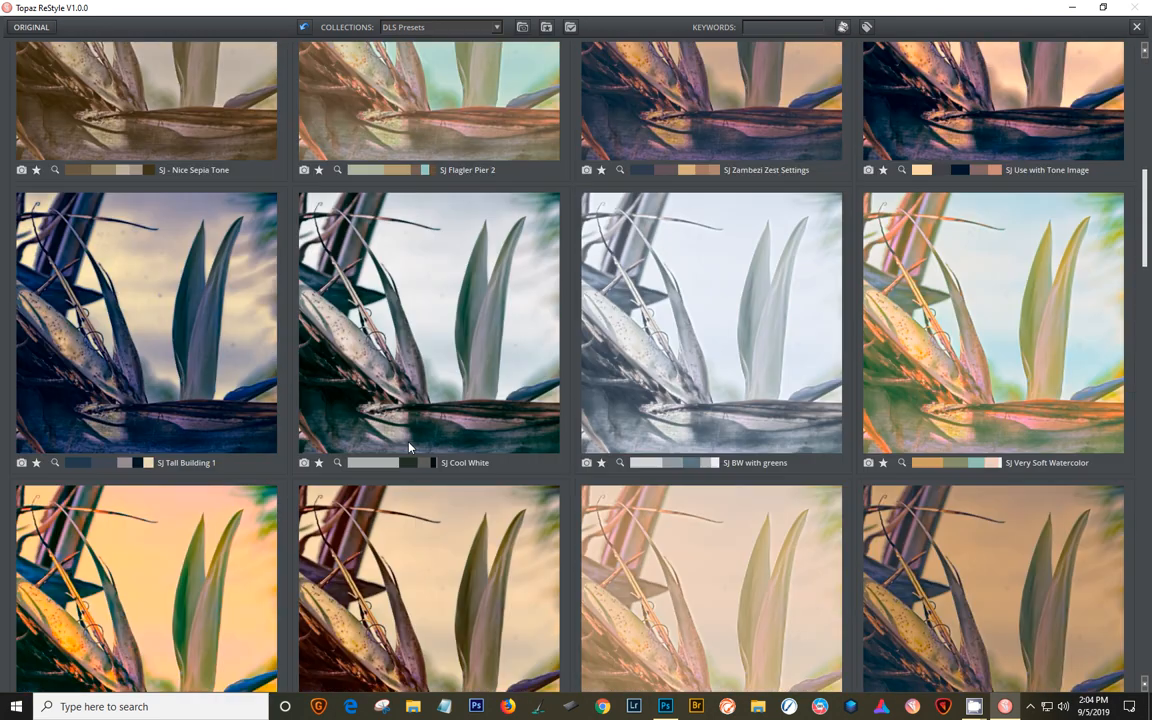
scroll(409, 447, "down", 8)
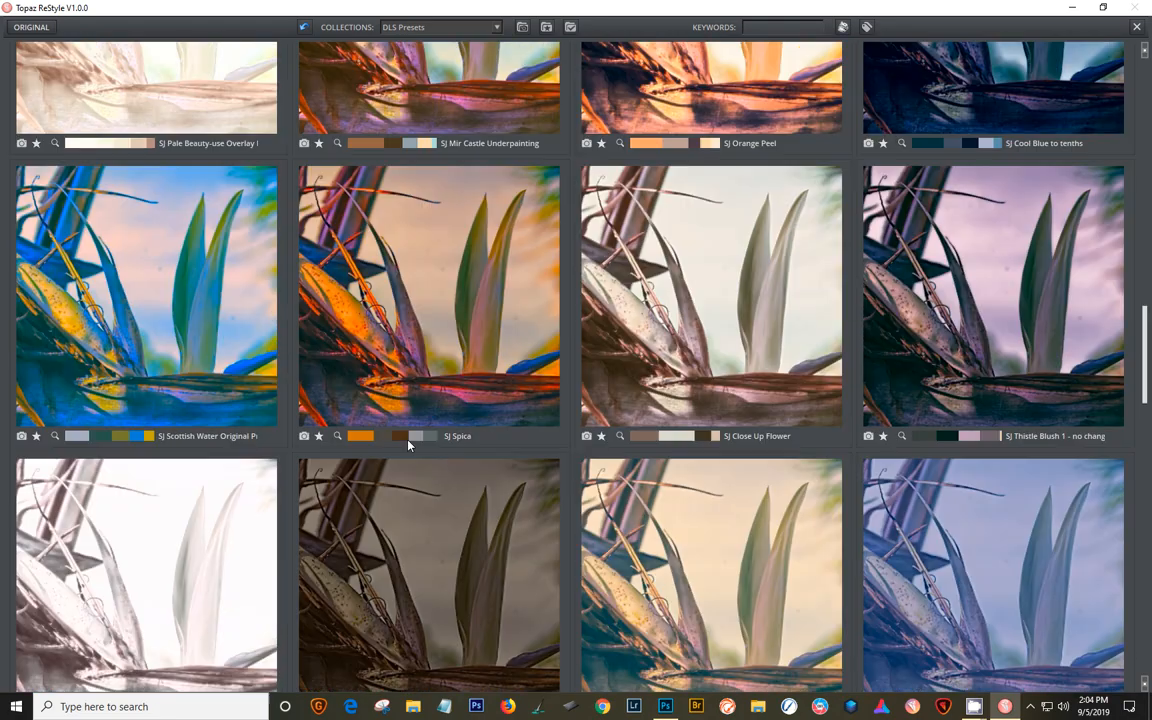
scroll(408, 445, "down", 8)
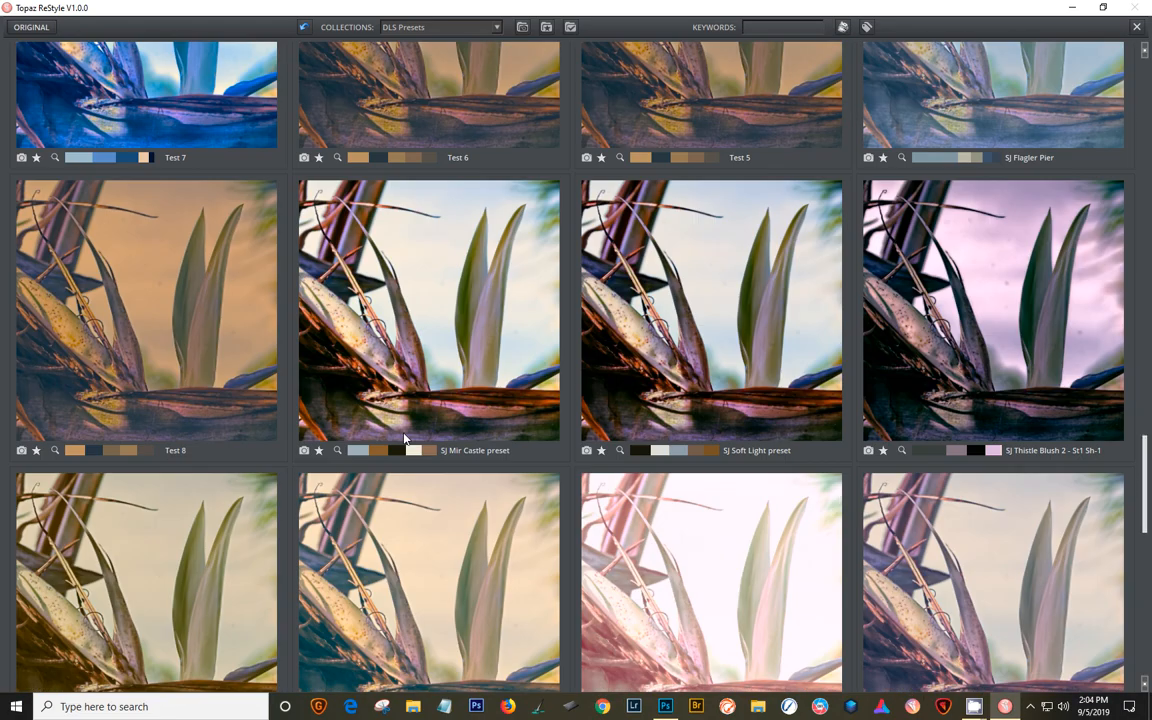
scroll(404, 436, "down", 7)
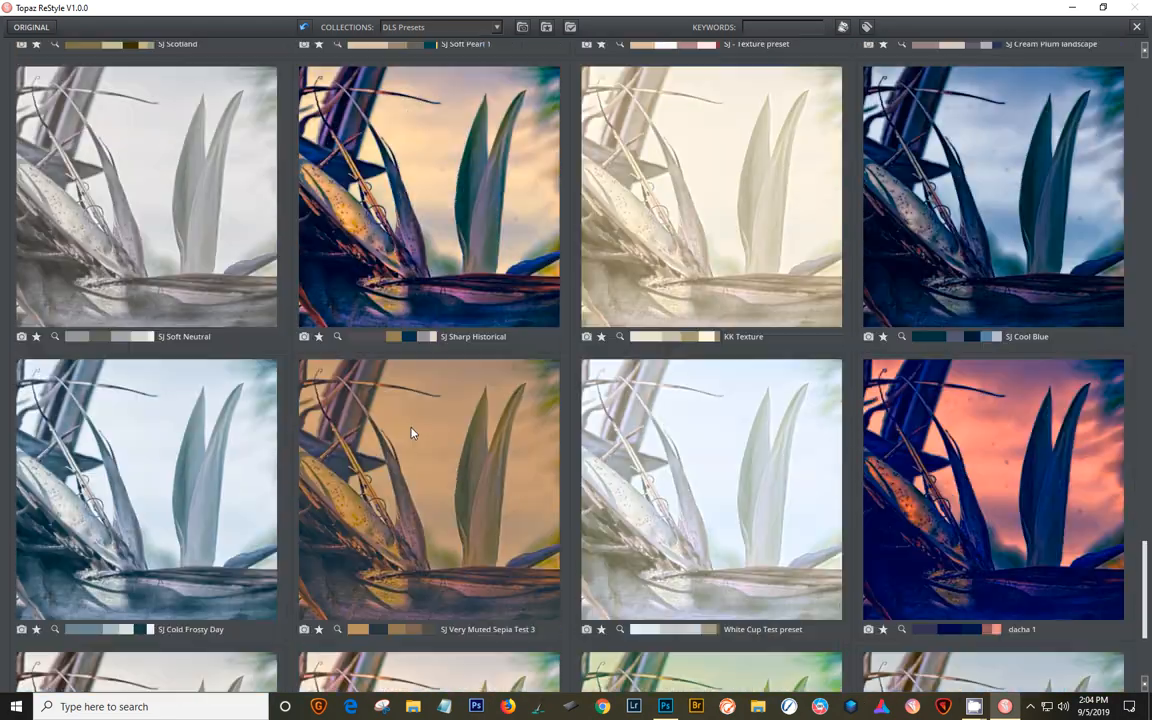
scroll(410, 432, "down", 3)
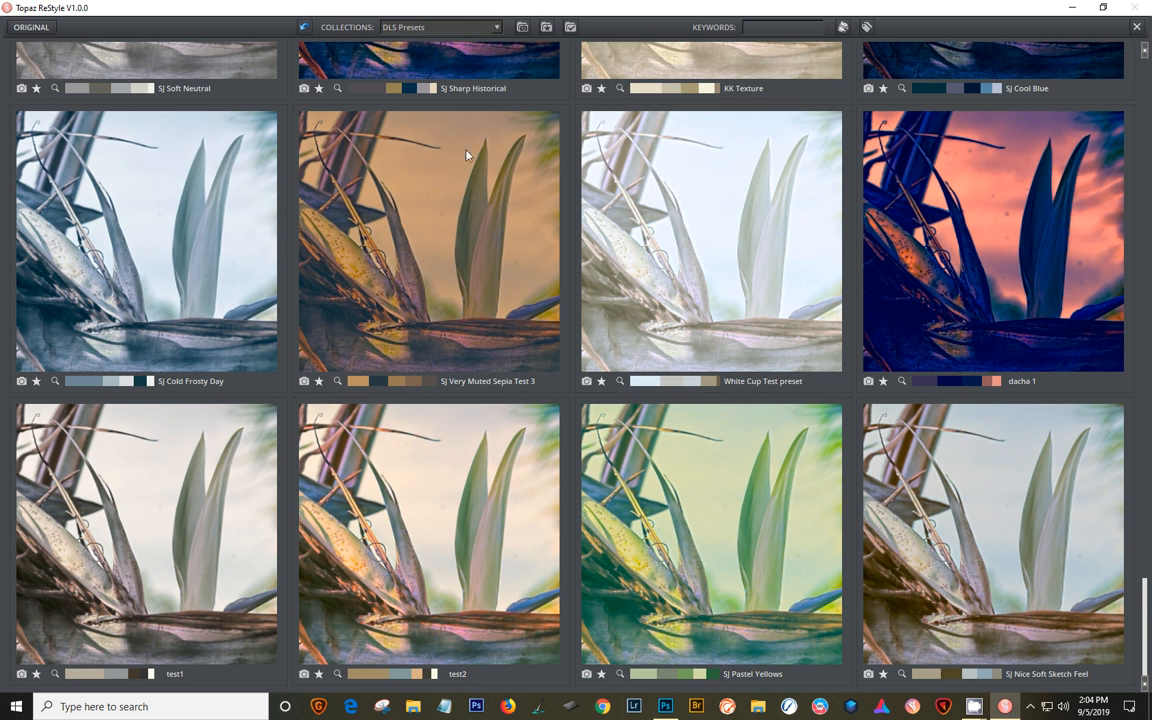
Step: Display the snapshotted presets, open Koala Gray in the main editing view and limit its preset list to the snapshots
left_click(522, 28)
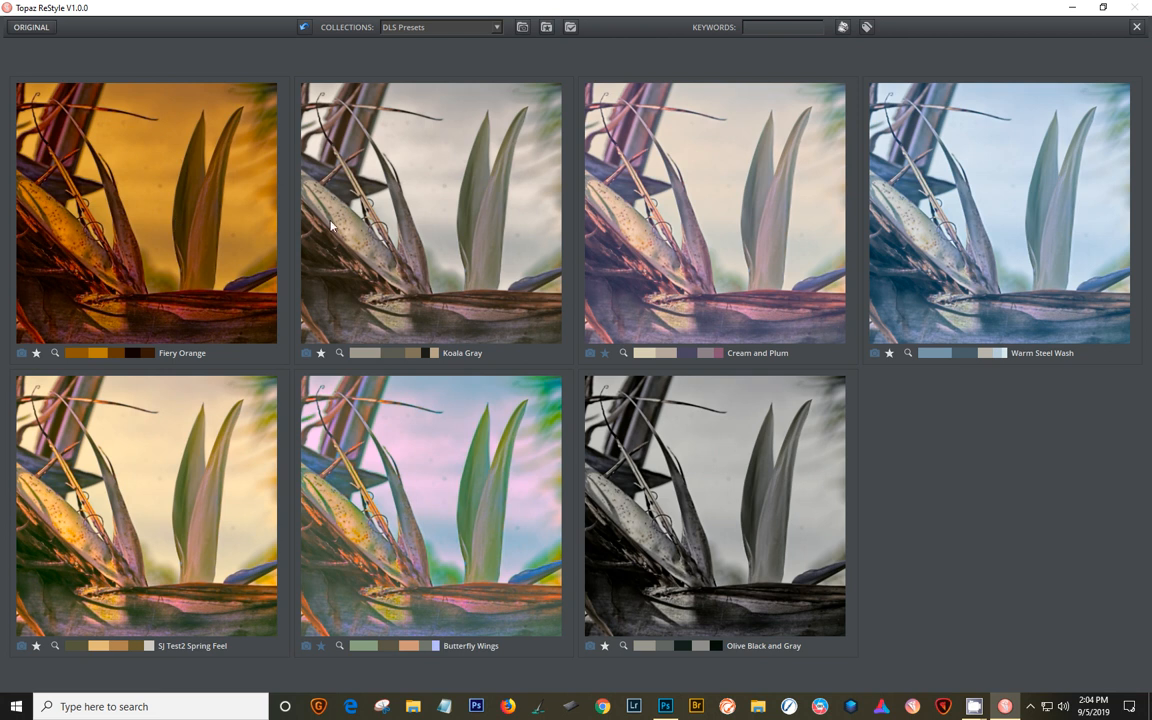
left_click(425, 250)
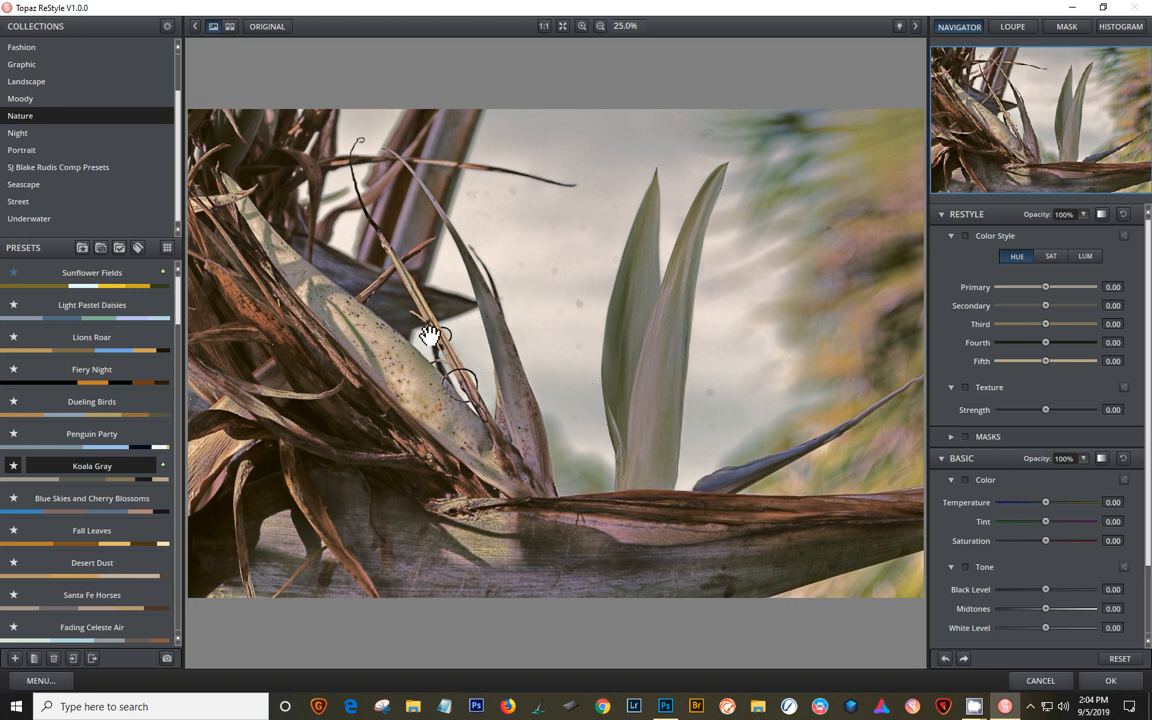
left_click(84, 251)
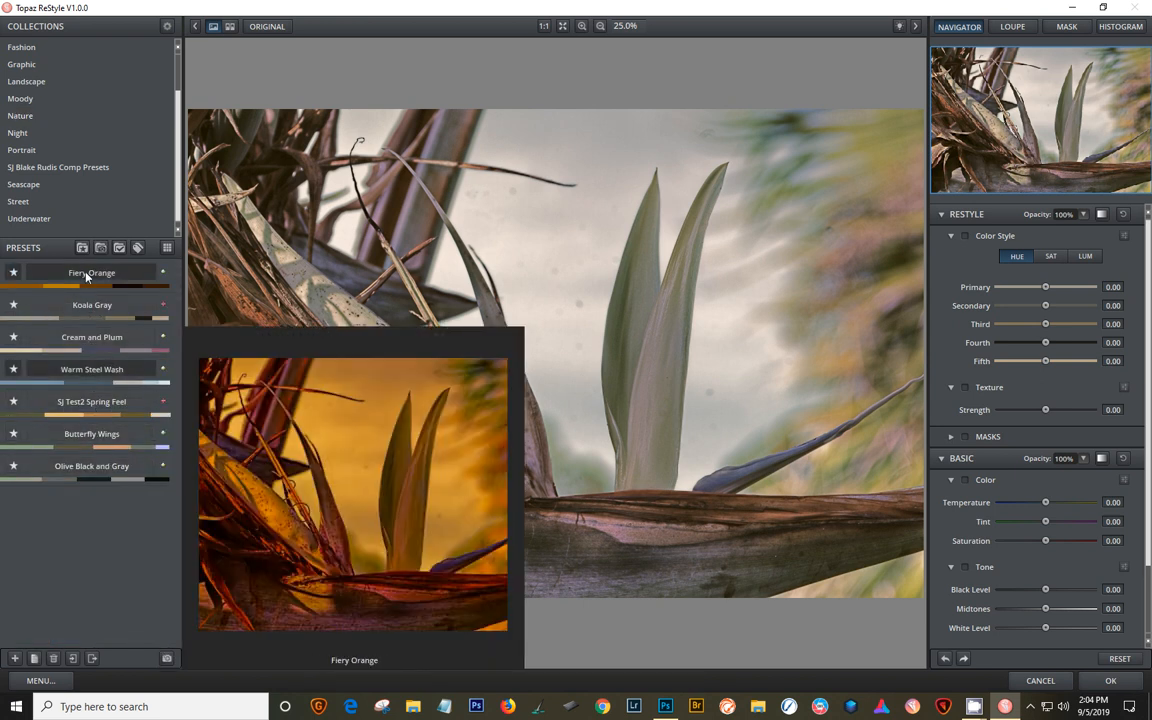
Step: Compare the snapshotted presets on the full photo from Fiery Orange down the list, ending with Olive Black and Gray applied
left_click(85, 277)
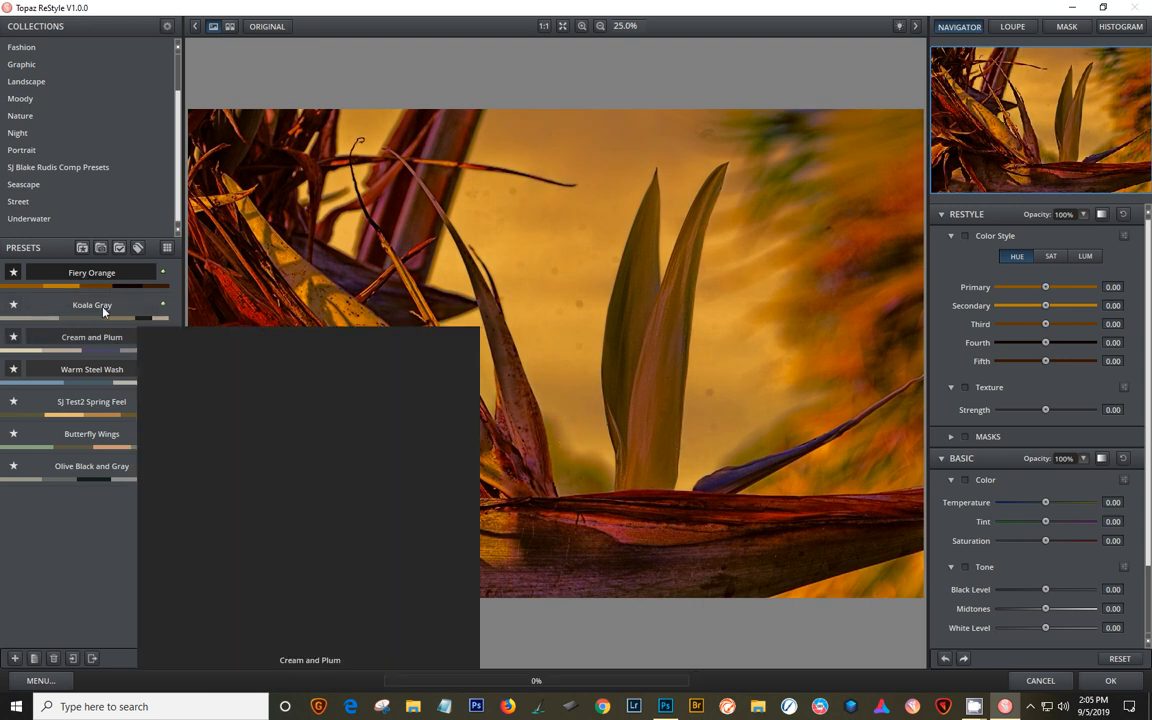
left_click(85, 305)
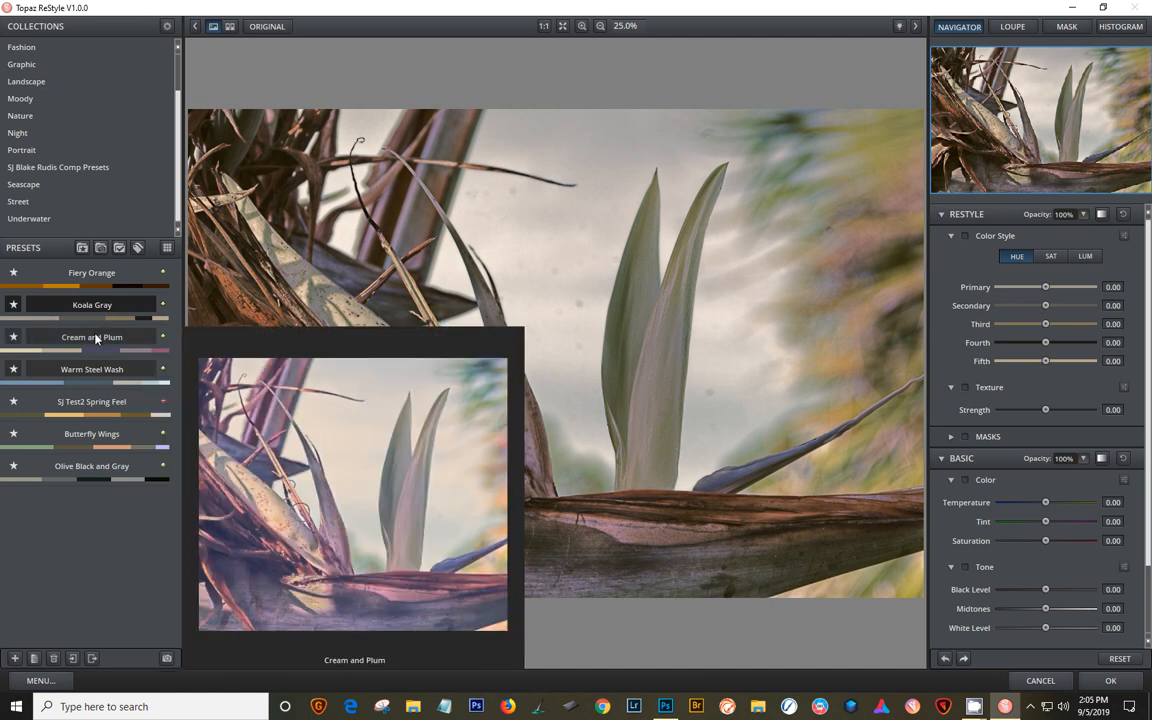
left_click(96, 339)
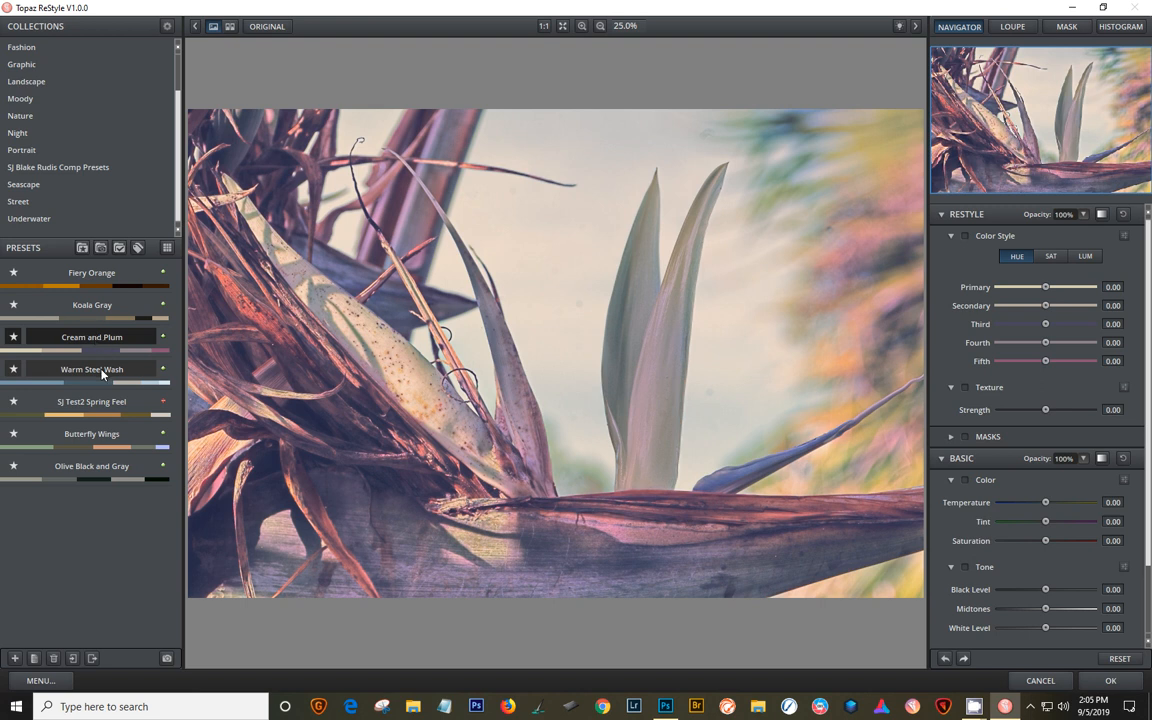
left_click(102, 371)
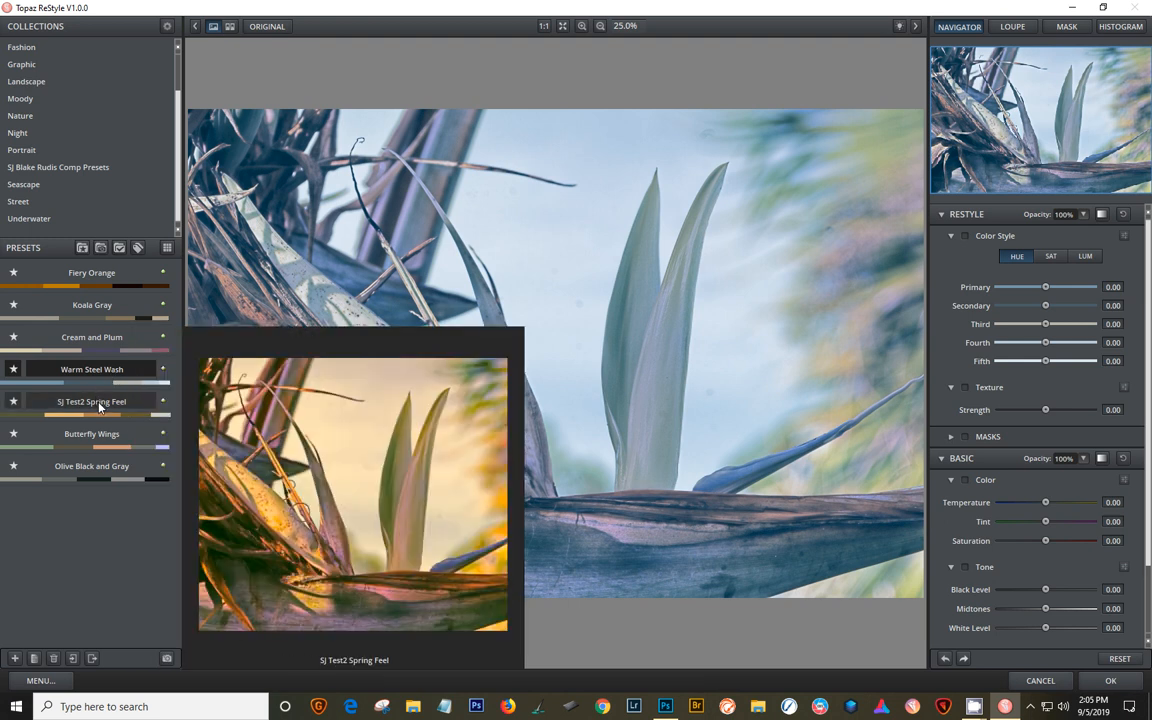
left_click(100, 406)
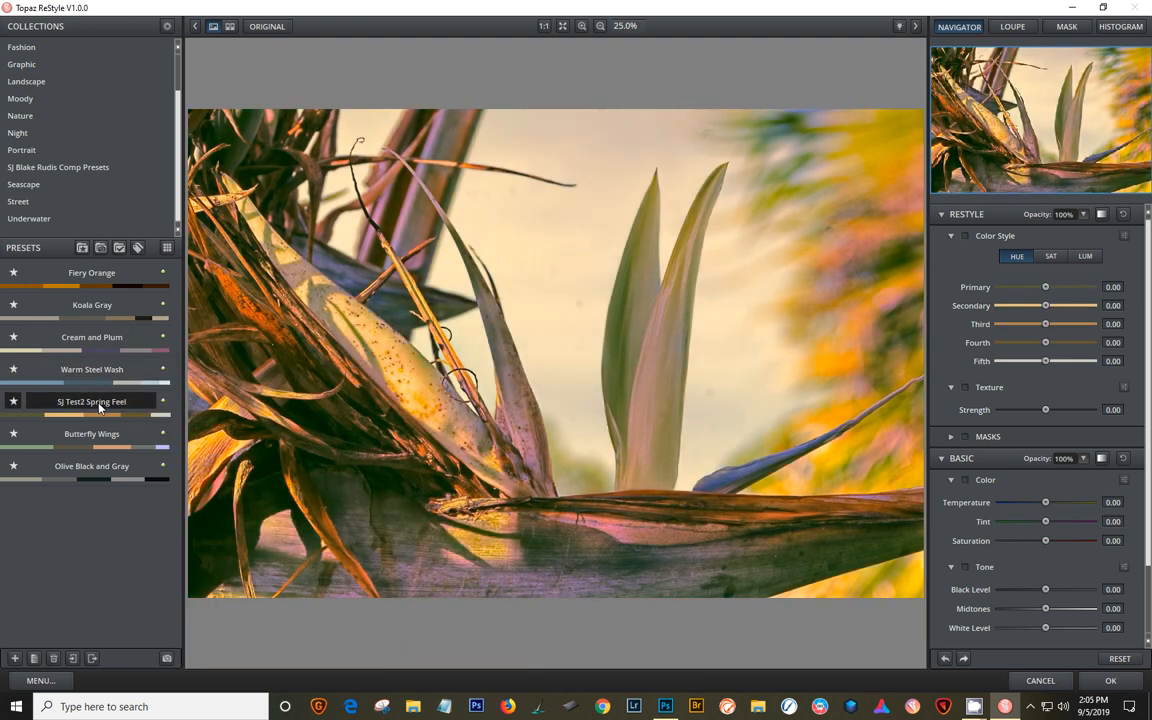
left_click(100, 436)
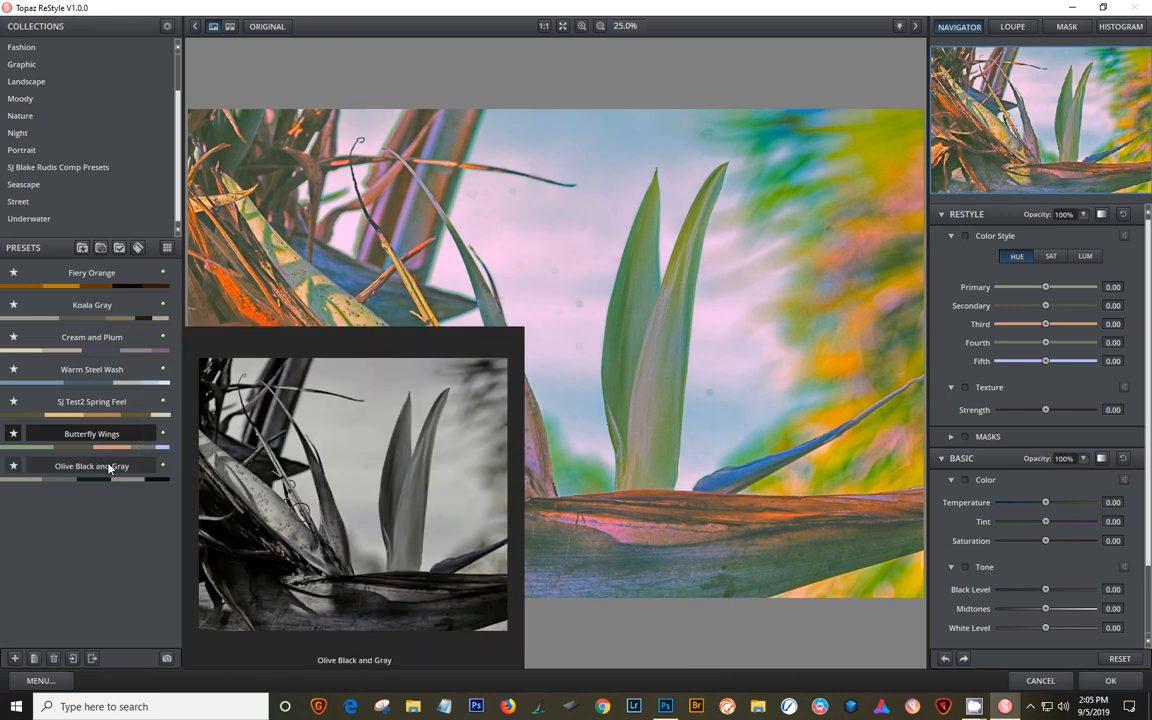
left_click(111, 467)
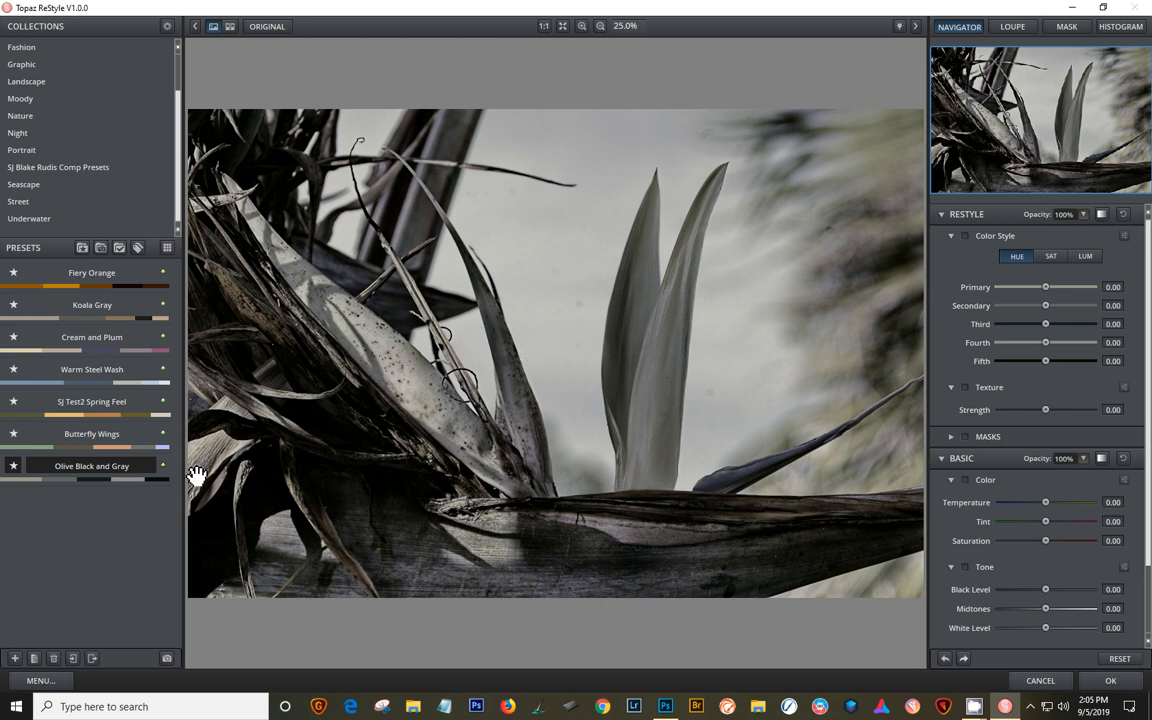
mouse_move(110, 471)
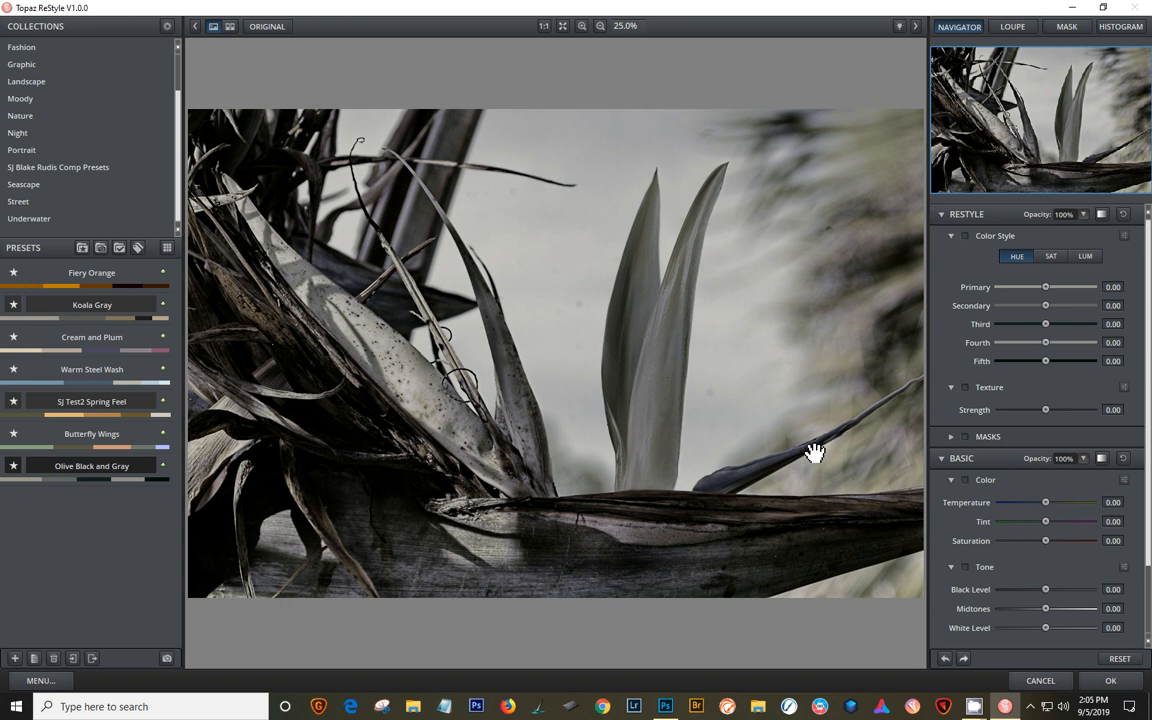
Step: Adjust the Color Style luminance to Primary 0.22, Third 0.33, Fourth 0.61 and Fifth 0.08
left_click(1086, 257)
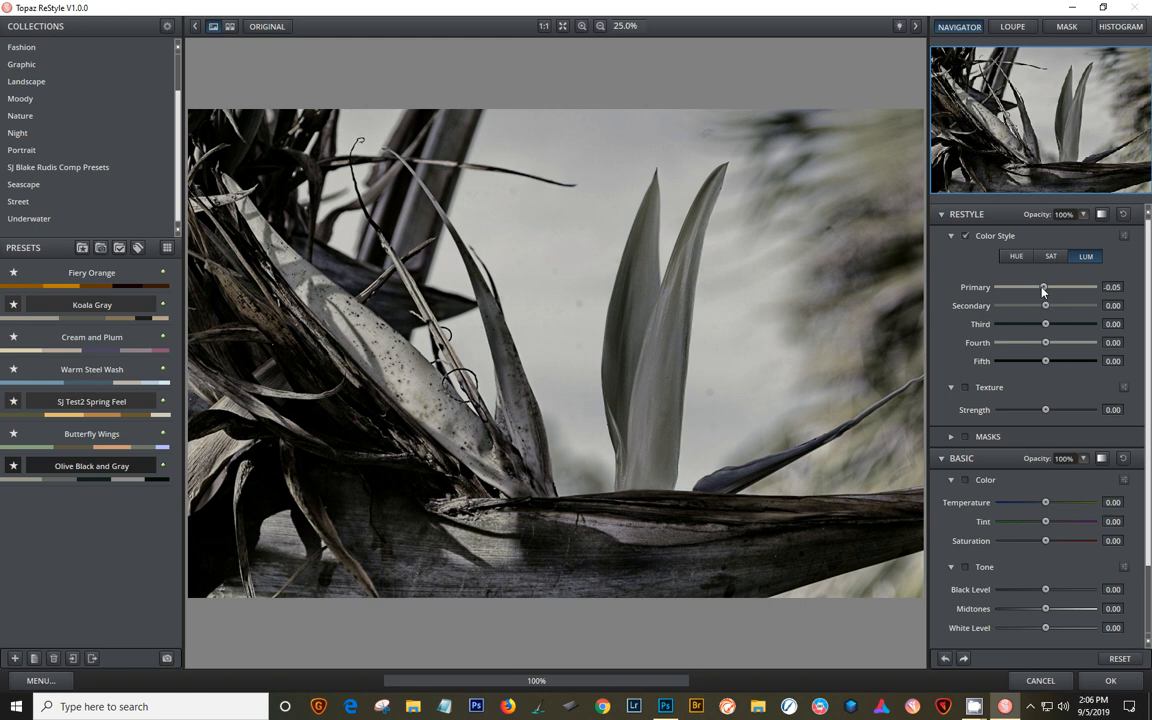
mouse_move(1046, 290)
left_mouse_down()
mouse_move(1033, 290)
mouse_move(1090, 292)
mouse_move(1056, 293)
left_mouse_up()
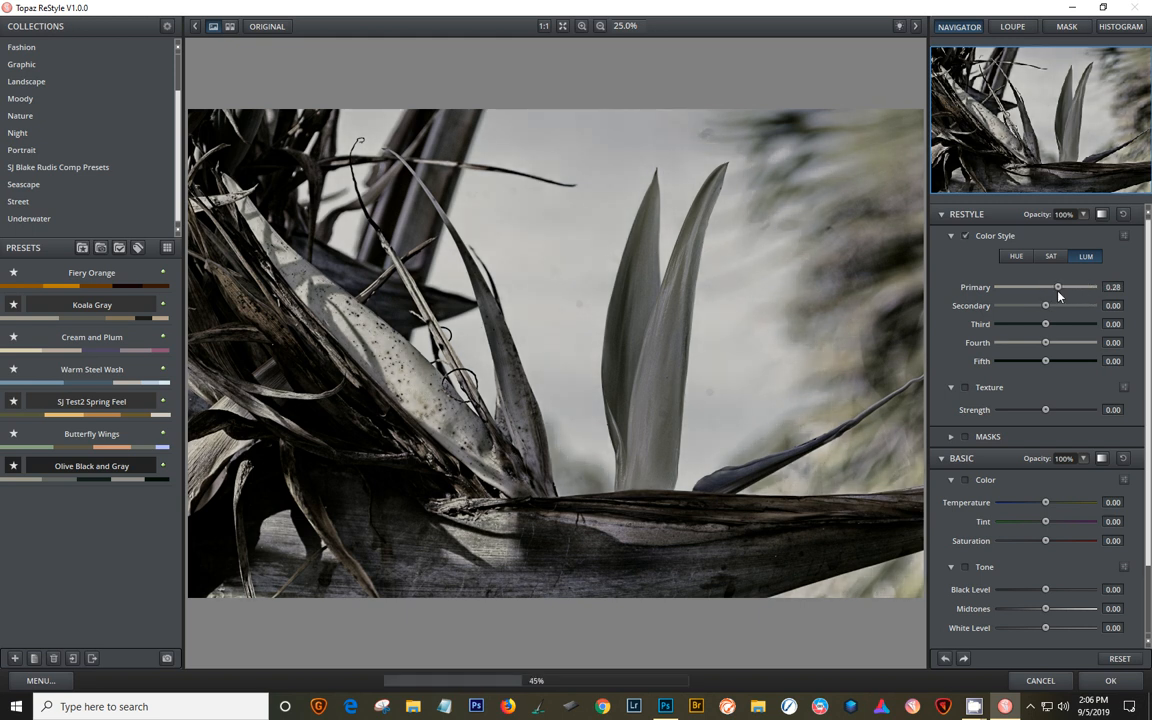
left_click_drag(1047, 343, 1072, 345)
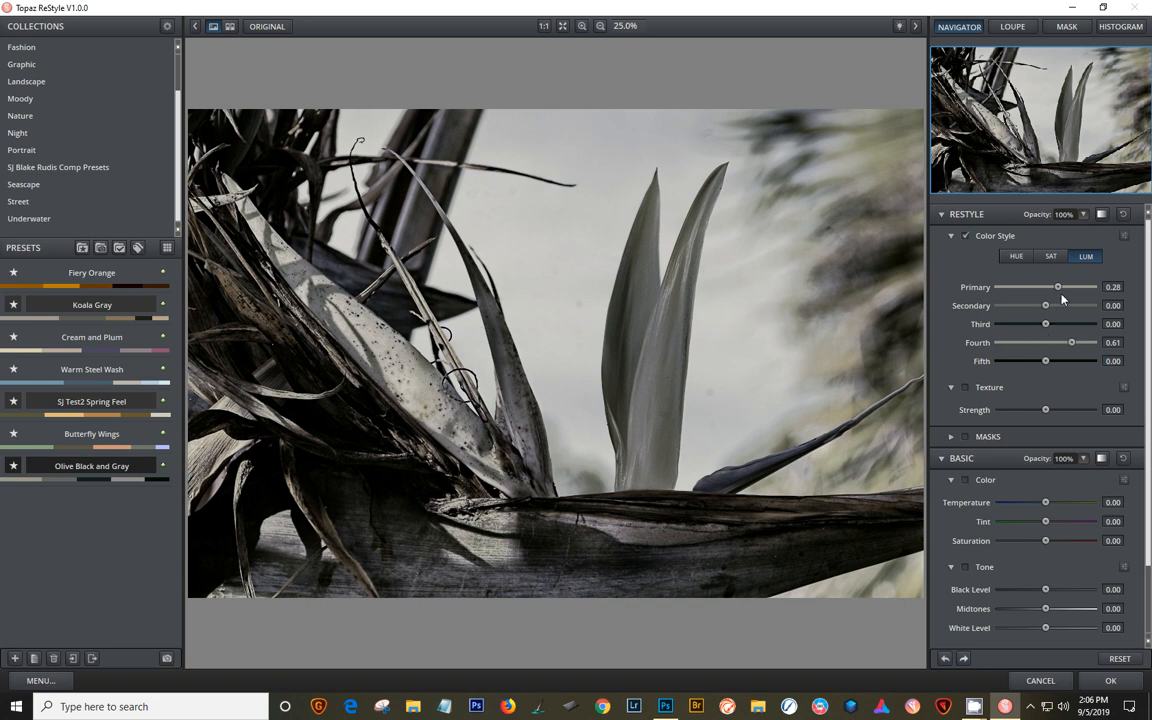
left_click_drag(1058, 289, 1023, 290)
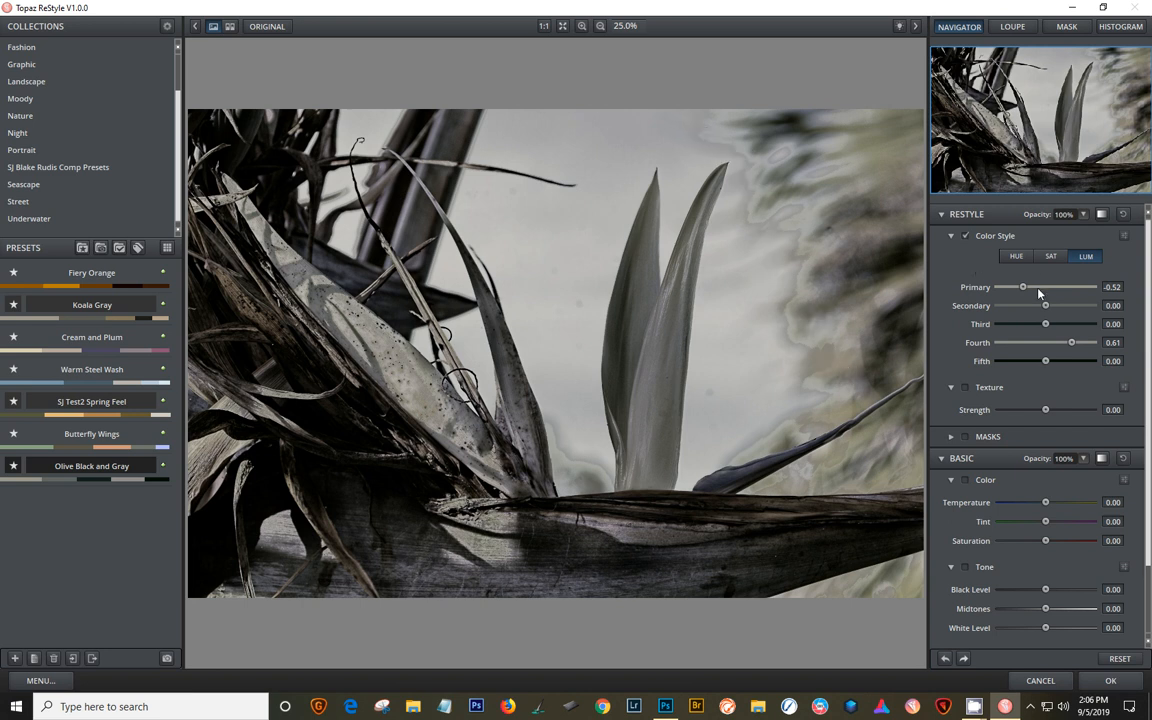
left_click_drag(1022, 289, 1062, 325)
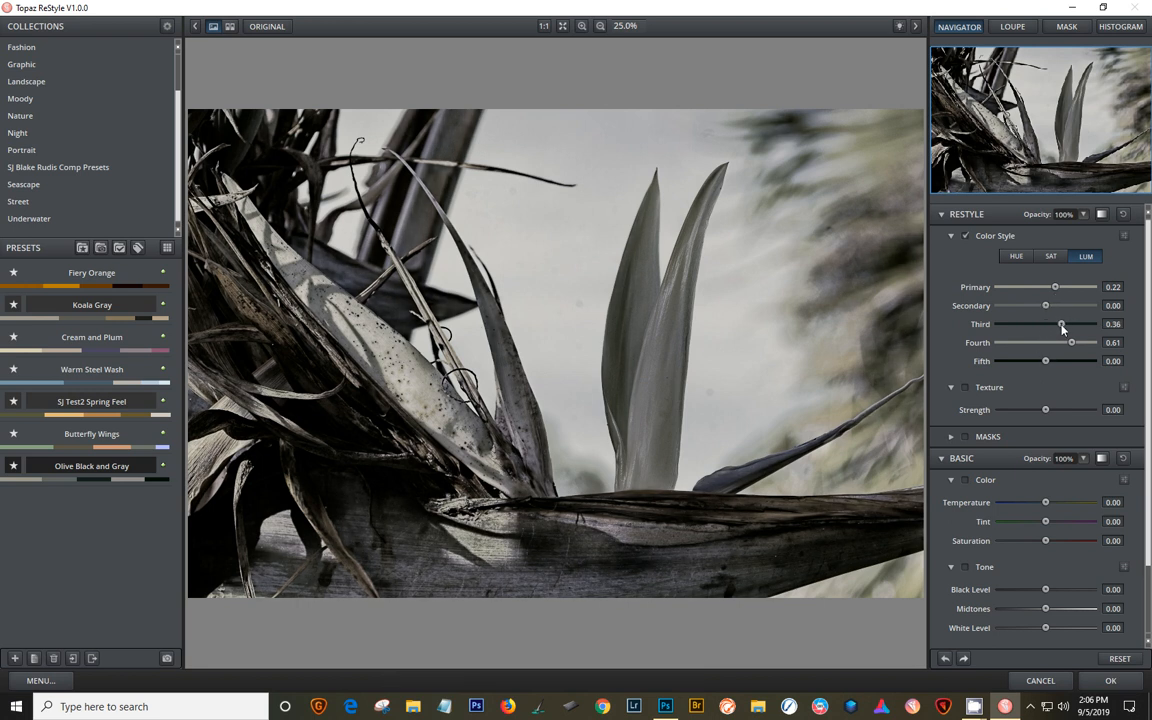
left_click_drag(1061, 325, 1049, 371)
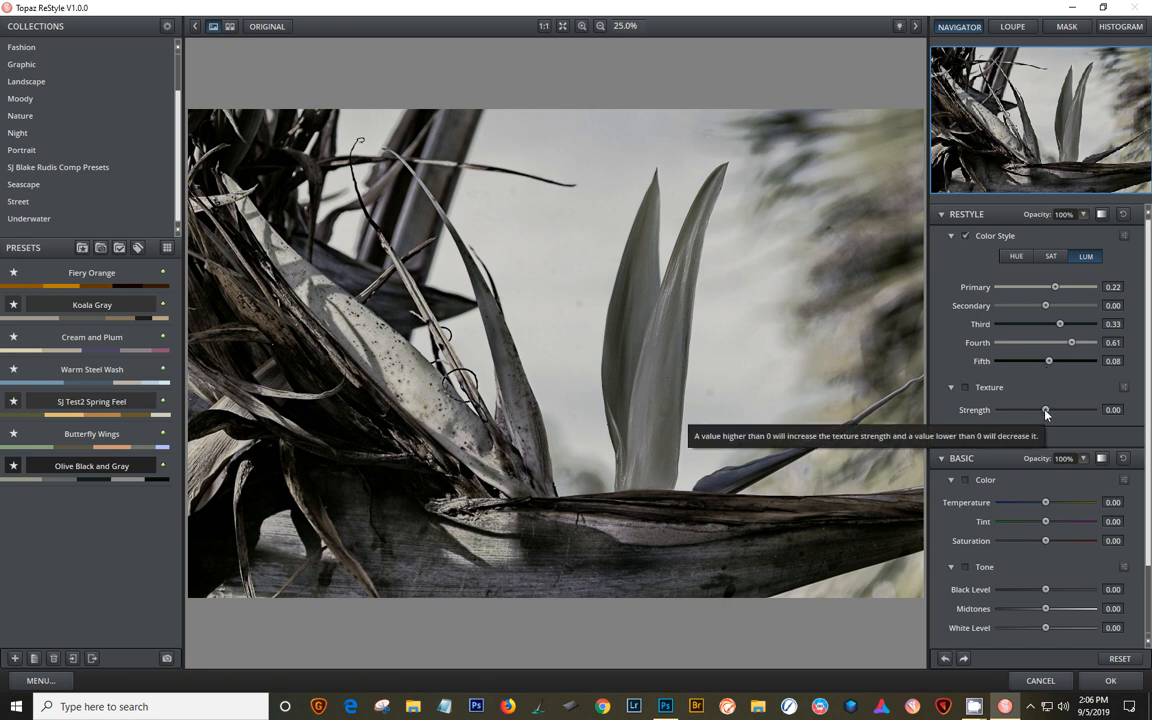
Step: Set the ReStyle Texture strength to 0.66 and look over the remaining Basic adjustments
left_click_drag(1046, 413, 1075, 412)
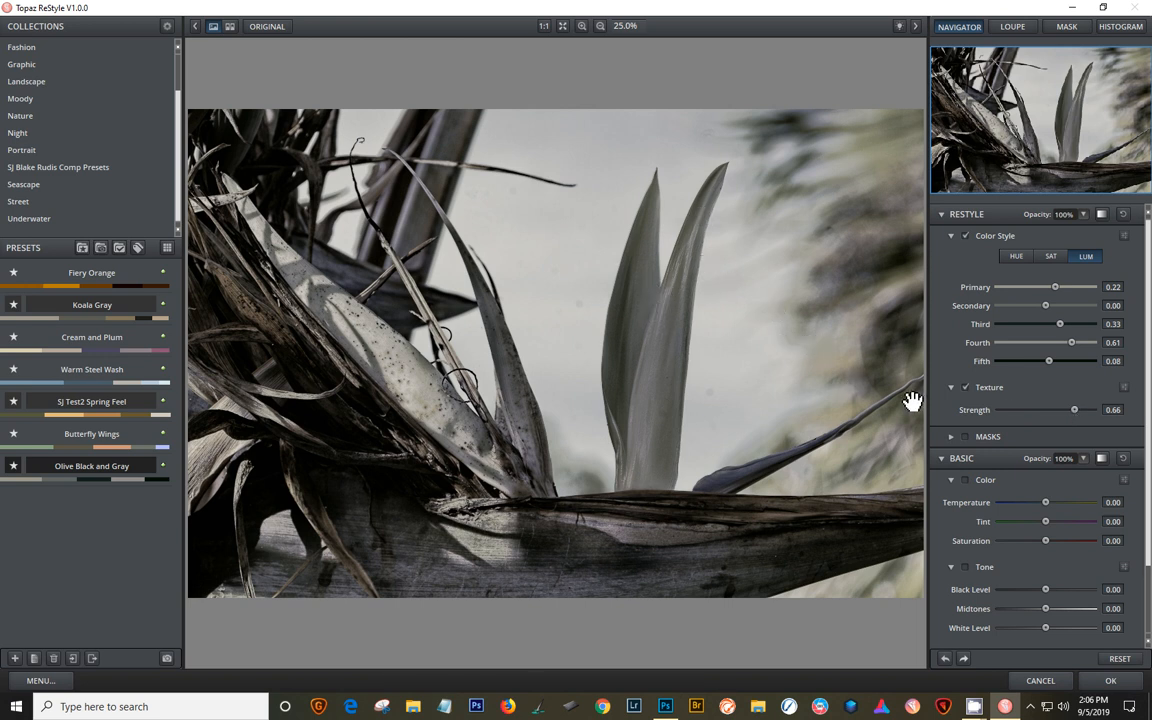
scroll(1042, 436, "down", 2)
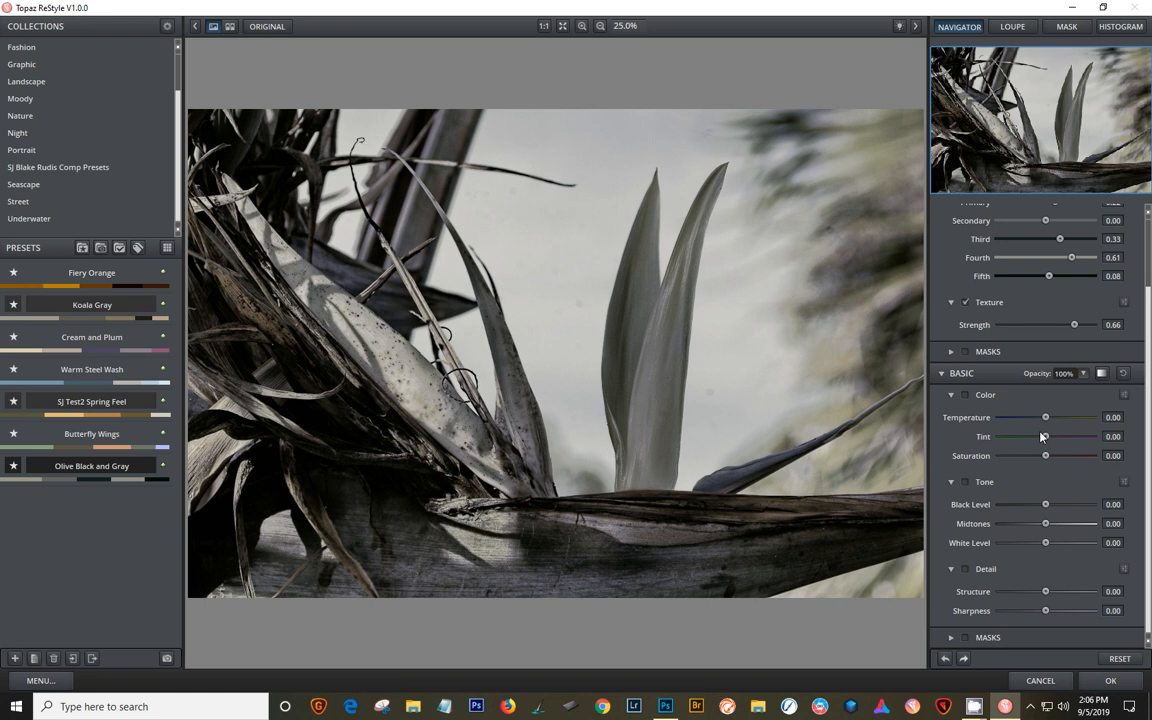
scroll(1035, 400, "up", 2)
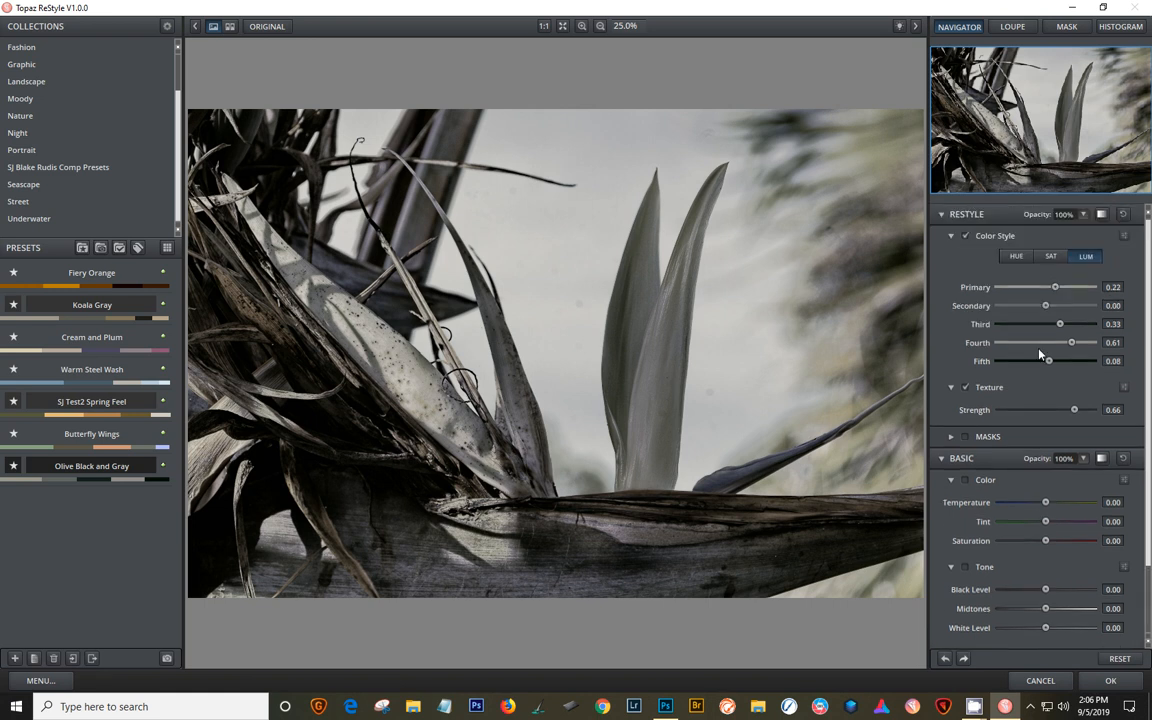
Step: Try a ReStyle opacity of 31% and compare the result with the original photo
mouse_move(1087, 219)
left_click_drag(1102, 222, 1069, 225)
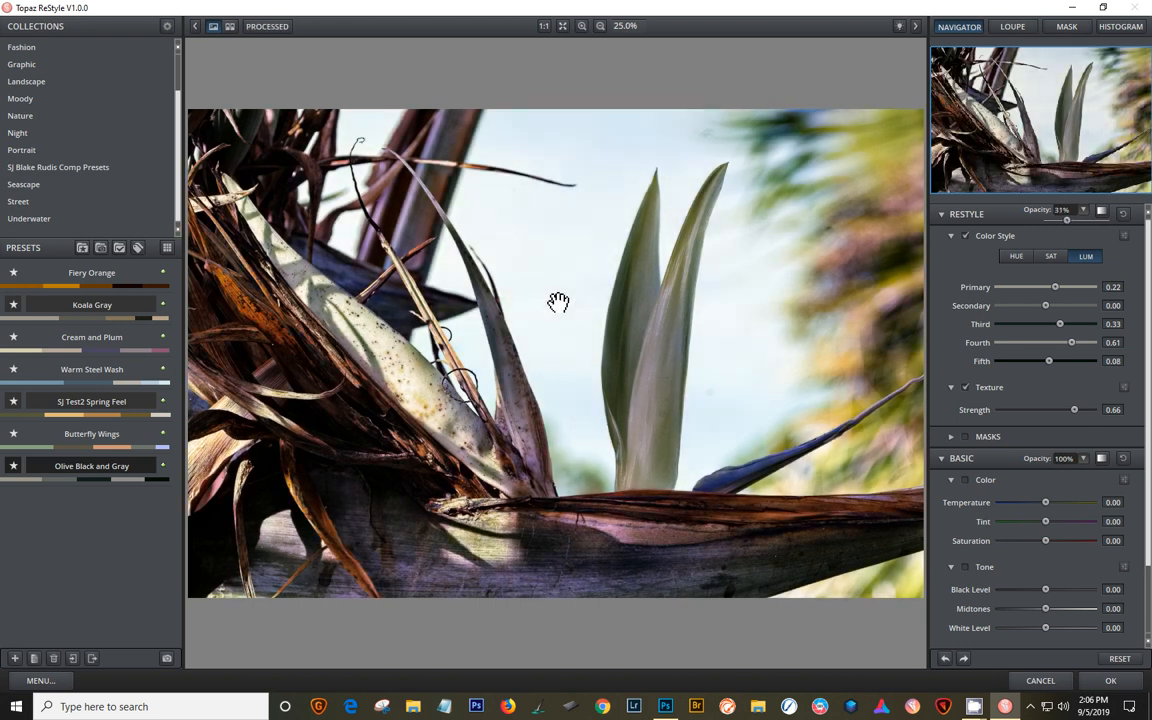
left_click(558, 302)
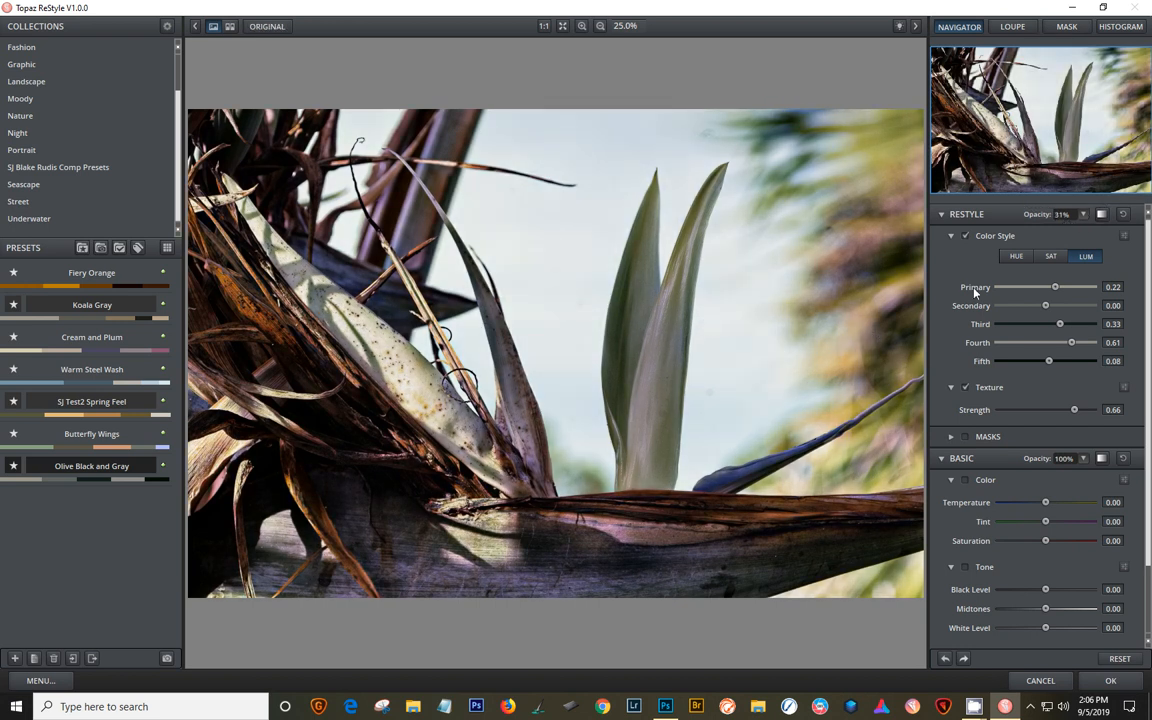
Step: Set the ReStyle opacity to 70% and compare the processed photo with the original
mouse_move(1073, 226)
left_click_drag(1067, 224, 1086, 220)
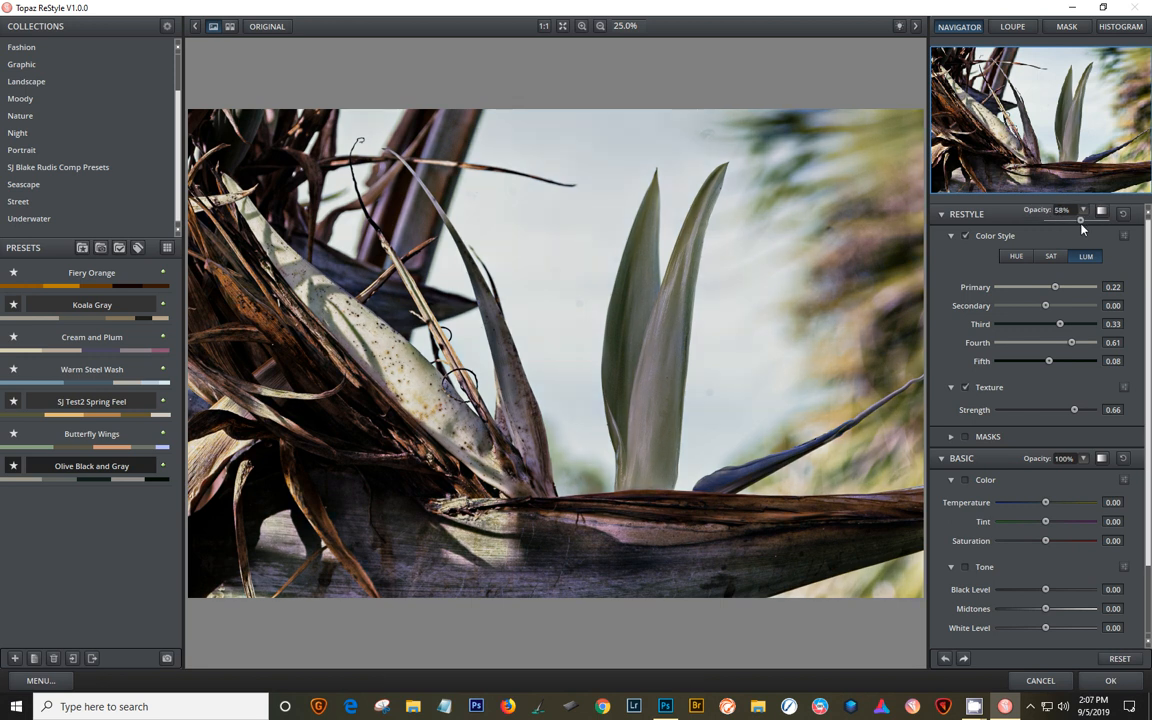
left_click(660, 354)
left_click(662, 355)
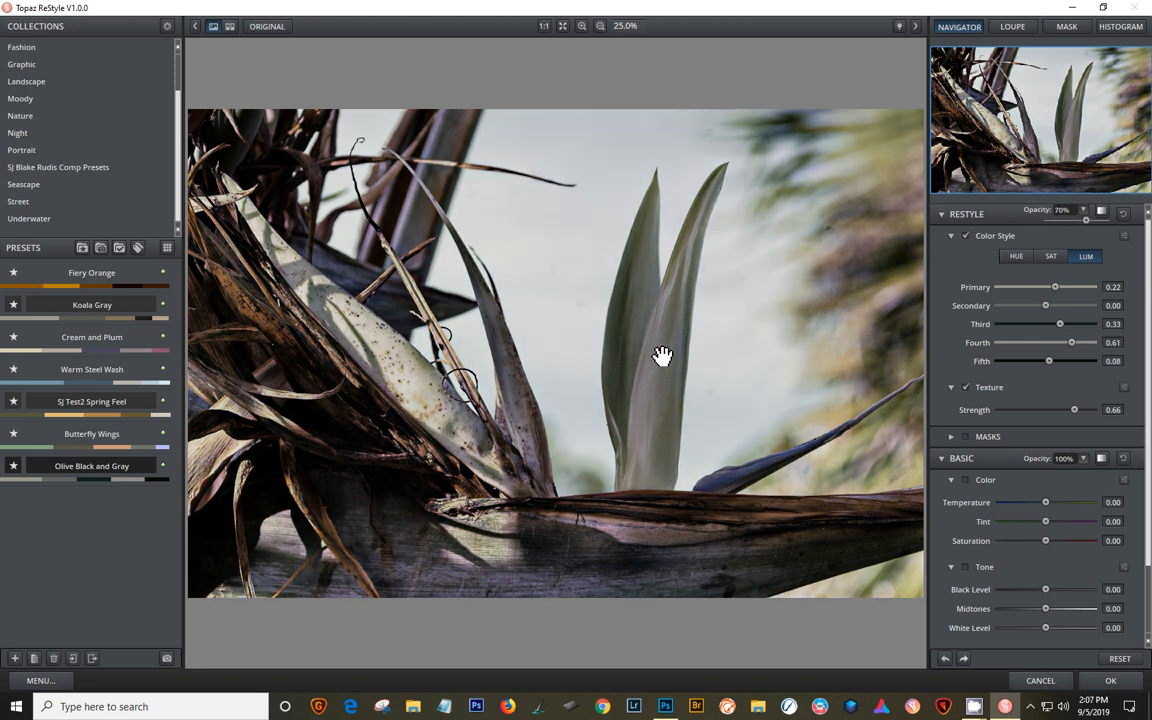
left_click(655, 407)
left_click(655, 407)
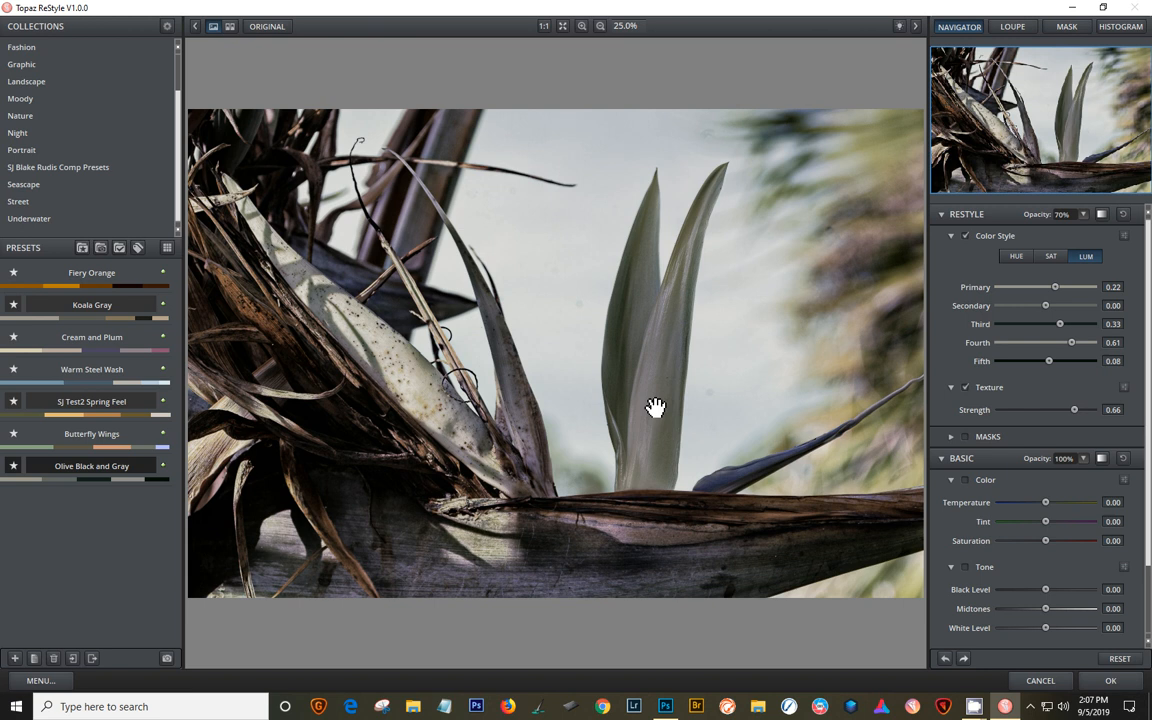
left_click(655, 407)
Step: Try the Screen blend mode for the ReStyle effect and compare it with the original photo
left_click(1101, 217)
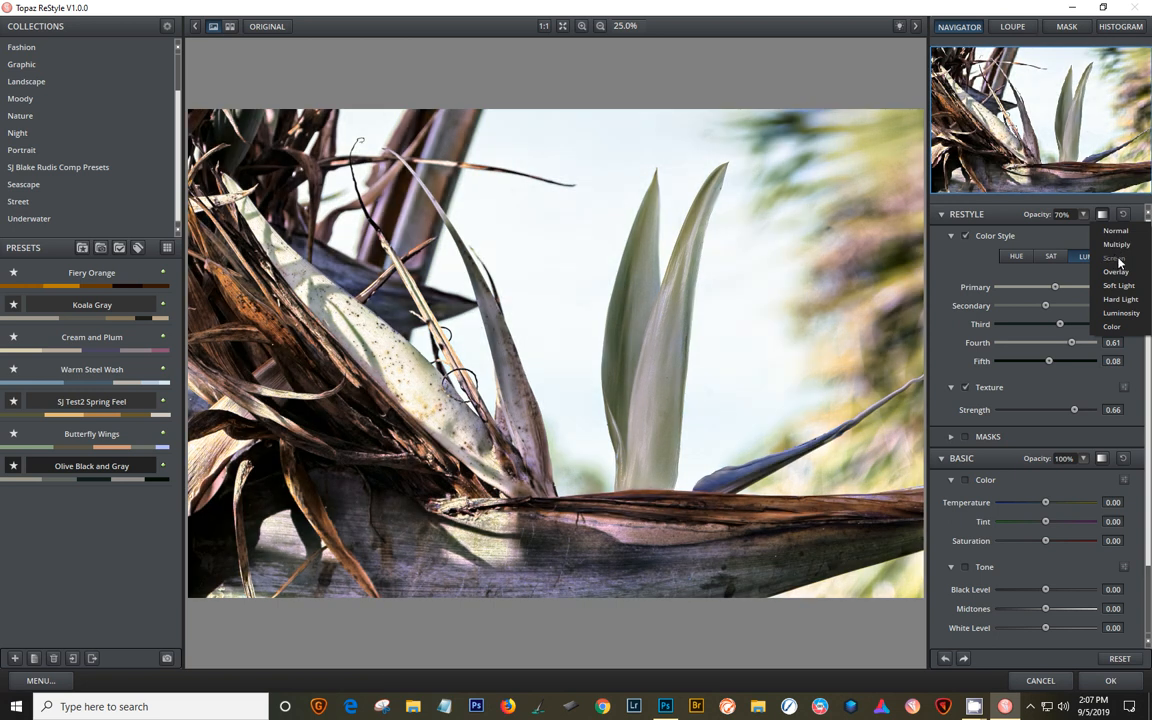
left_click(1119, 260)
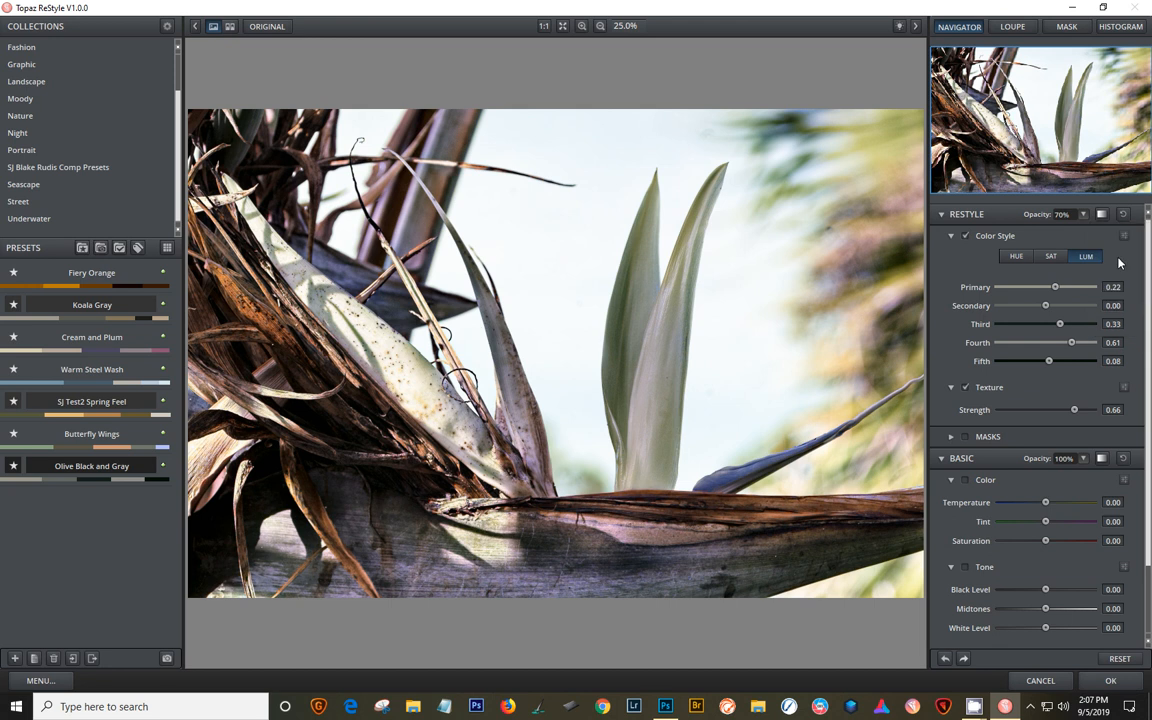
left_click_drag(719, 268, 719, 268)
left_click_drag(719, 268, 717, 267)
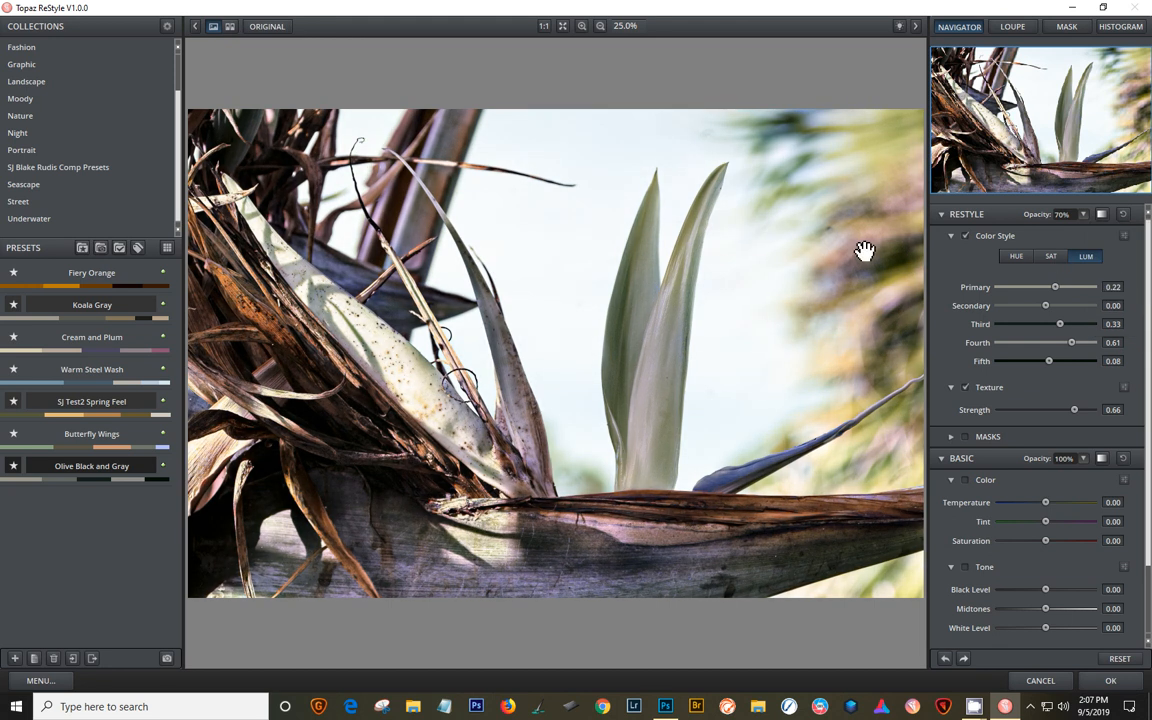
Step: Try the Luminosity blend mode for the ReStyle effect and compare it with the original photo
left_click(1101, 214)
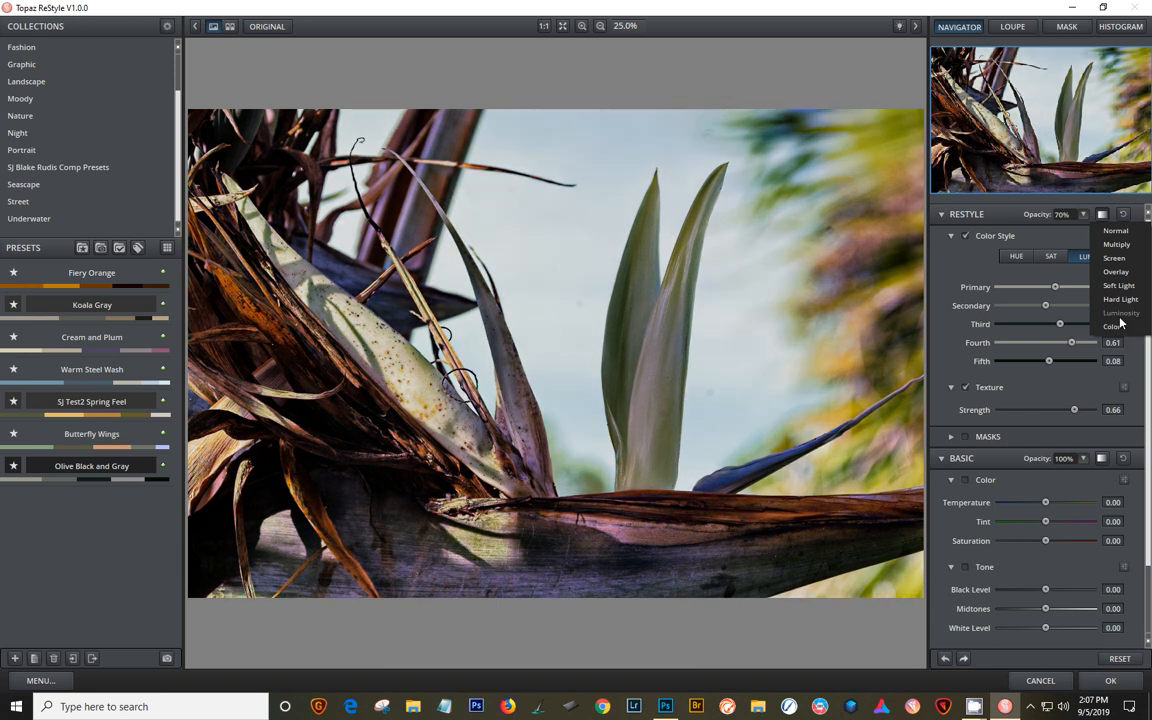
left_click(1120, 322)
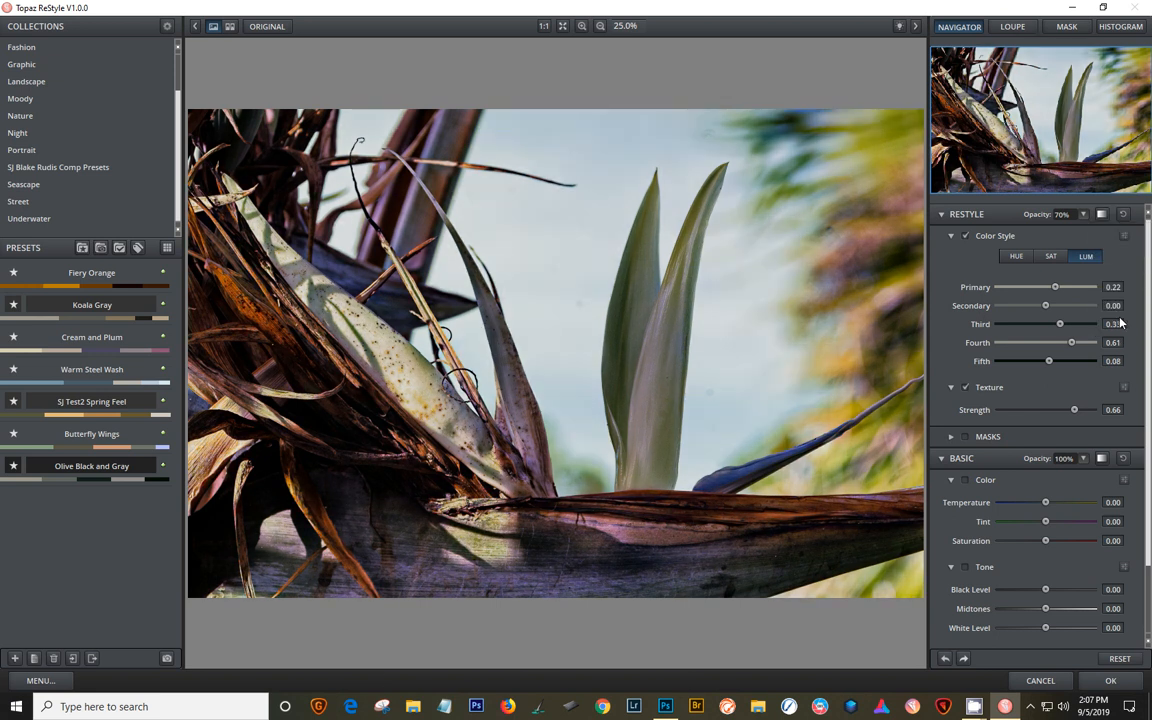
left_click(688, 278)
left_click(688, 283)
Step: Set the ReStyle blend mode to Color, checking it against the original photo and the Normal mode
left_click(1101, 214)
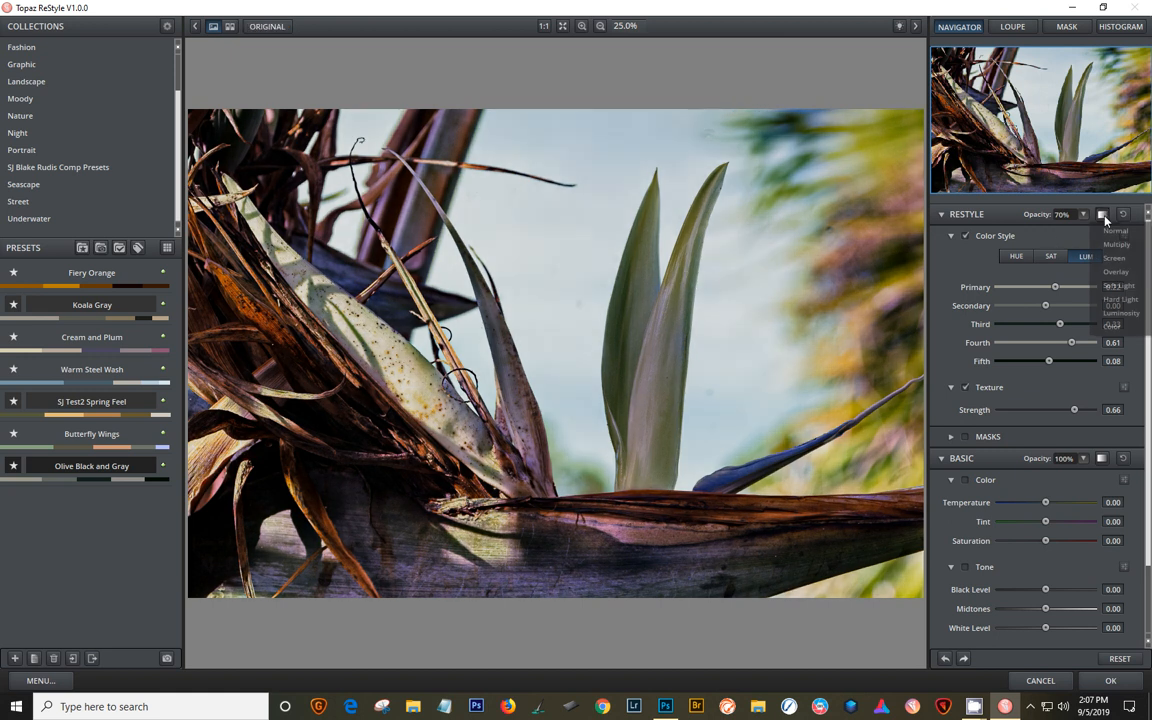
left_click(1112, 329)
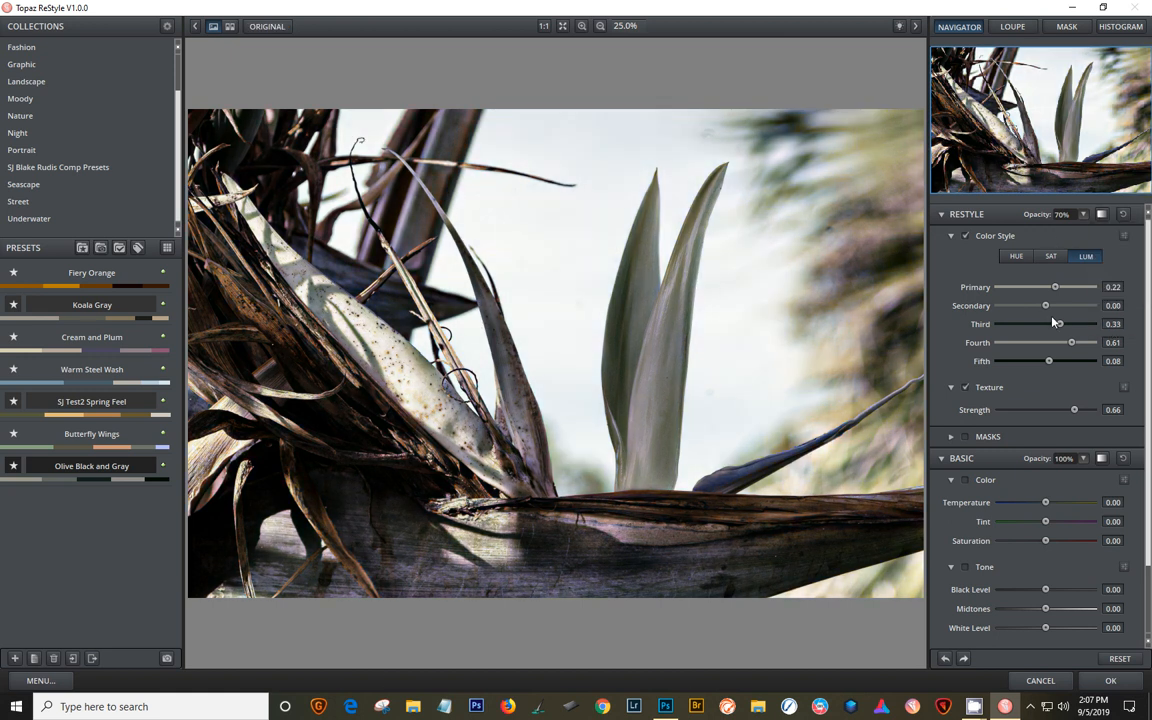
left_click(663, 353)
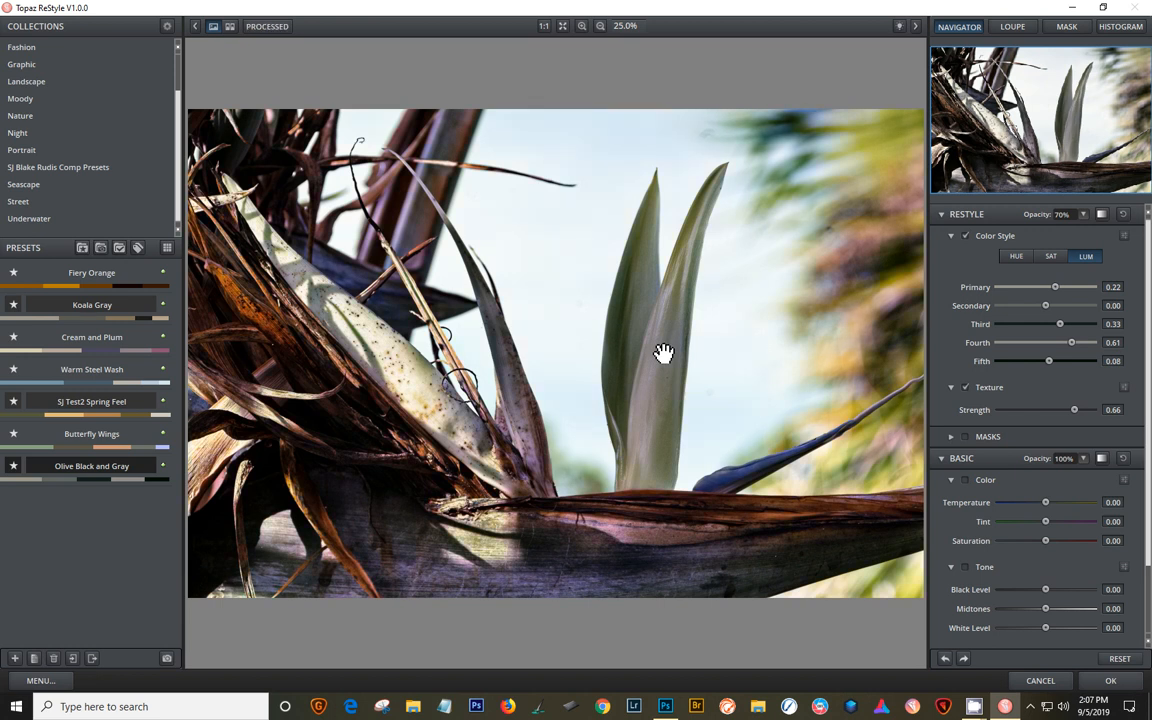
left_click(1102, 215)
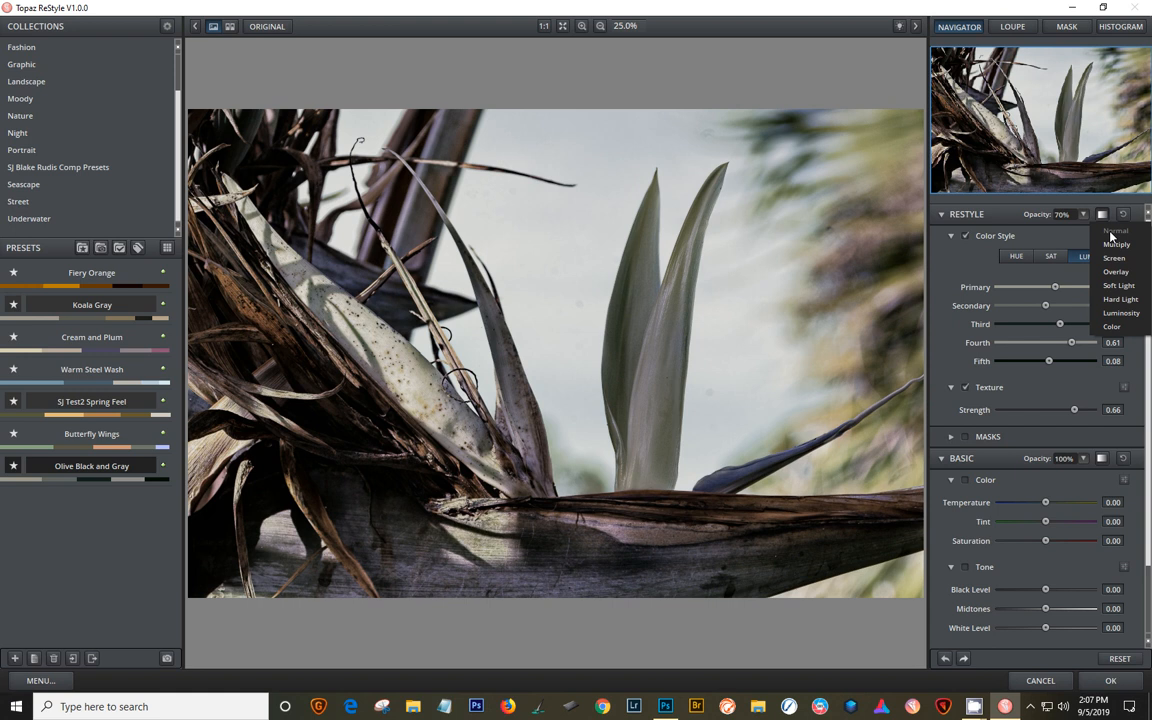
left_click(1110, 236)
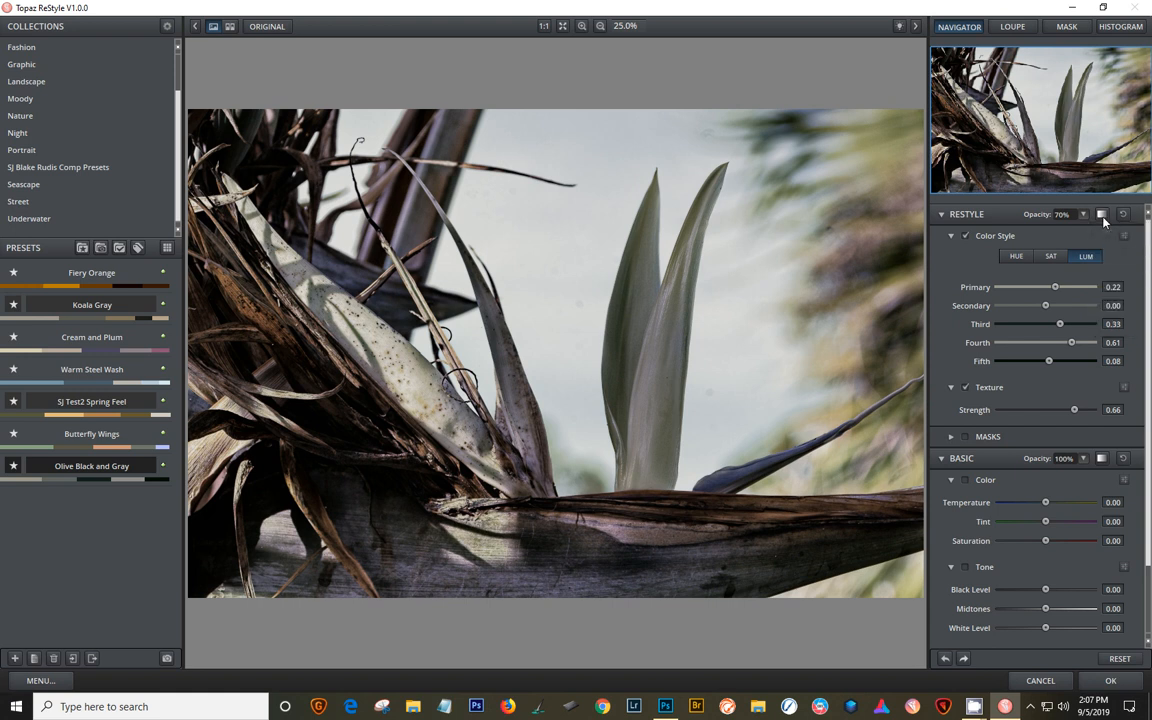
left_click(1102, 214)
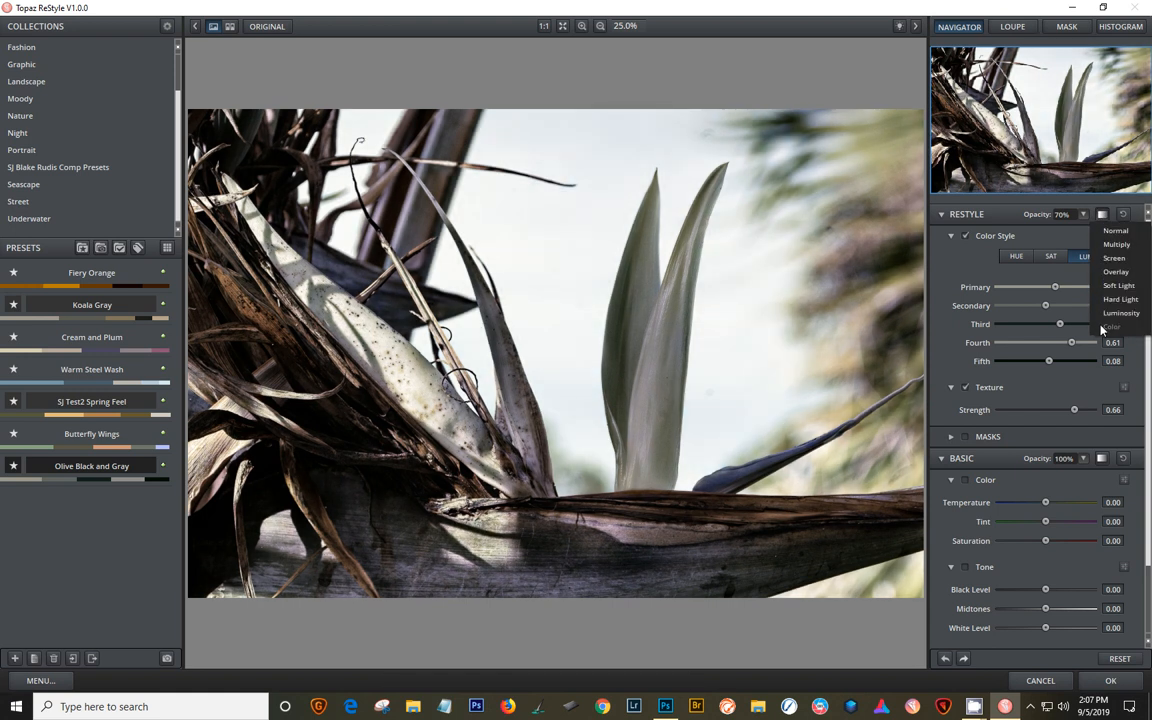
left_click(1108, 327)
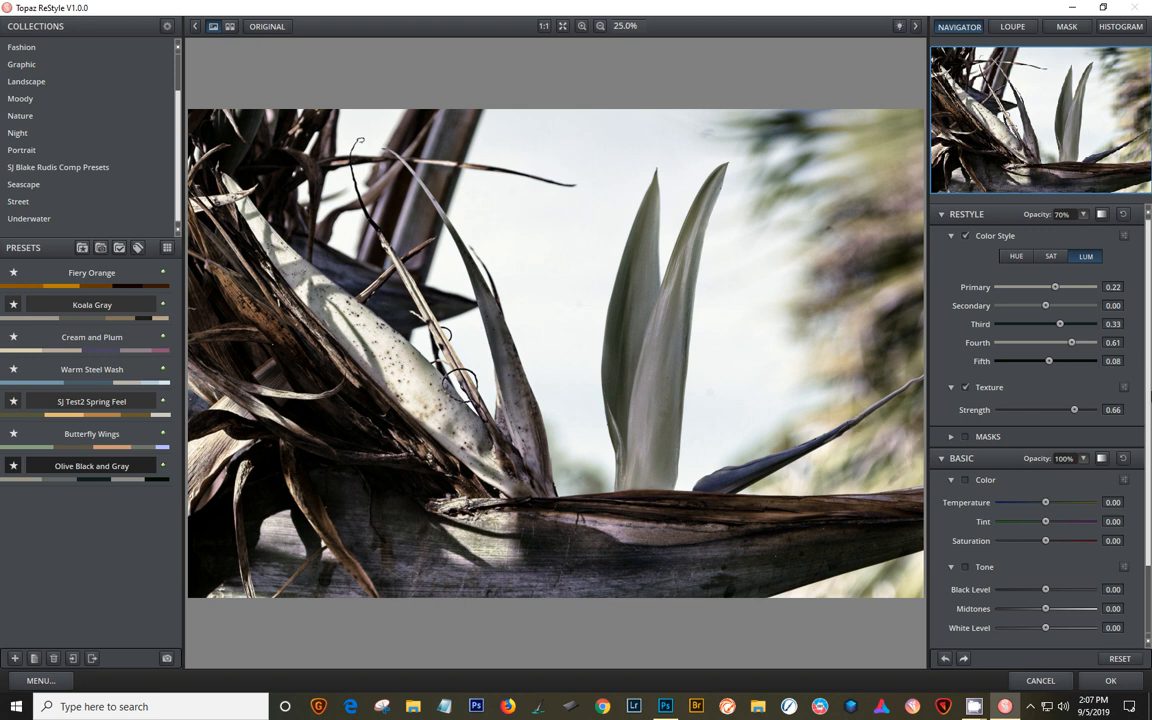
Step: Set the Basic color temperature to 0.16 and the tint to -0.22
scroll(1149, 477, "down", 3)
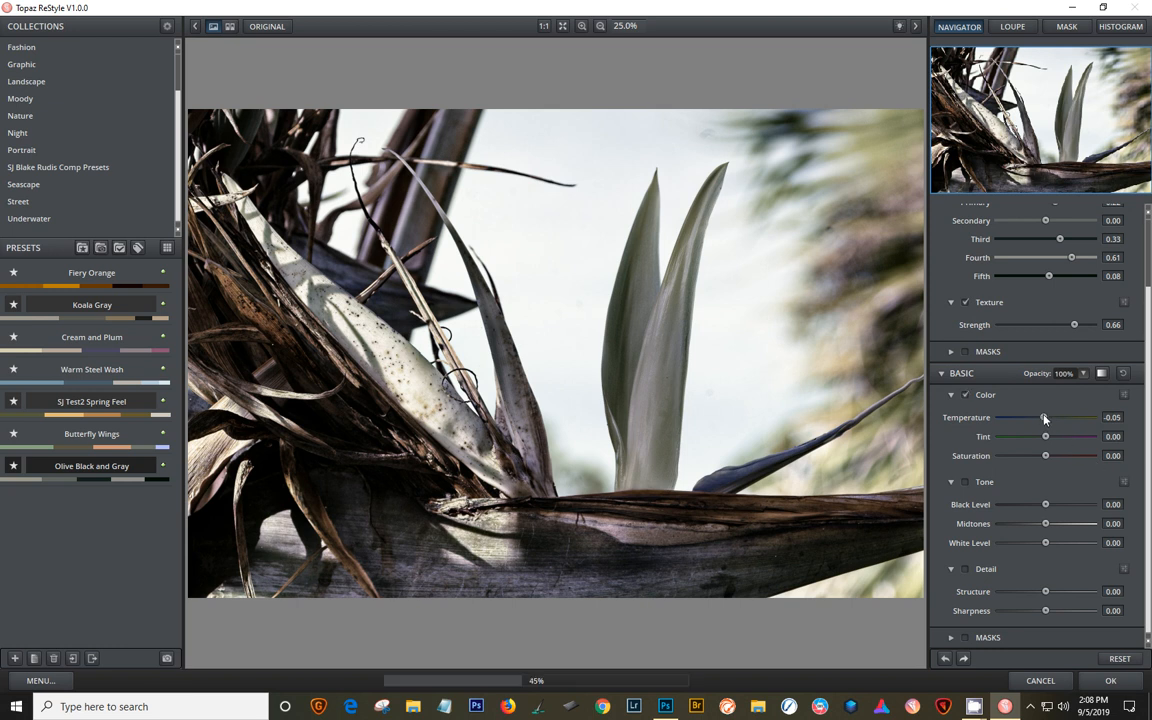
mouse_move(1045, 417)
left_mouse_down()
mouse_move(1072, 418)
mouse_move(1053, 418)
mouse_move(1060, 440)
mouse_move(1037, 436)
left_mouse_up()
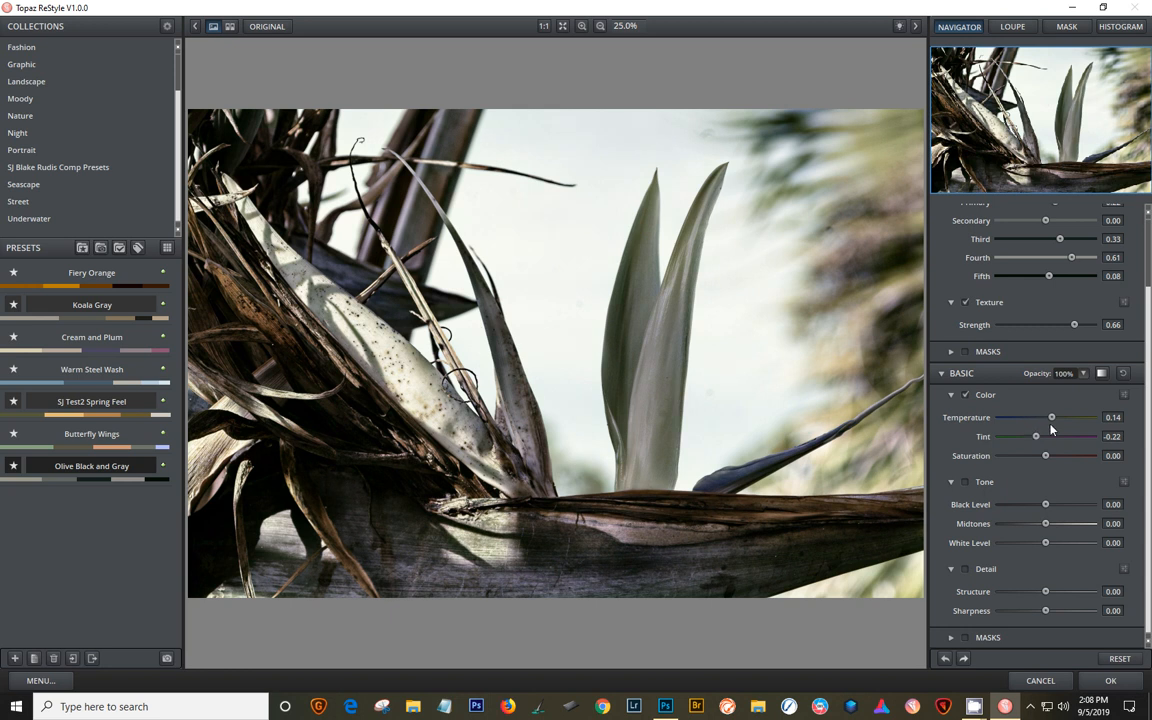
left_click_drag(1052, 421, 1053, 421)
Step: Set the Basic tone to black level 0.30, midtones -0.19 and white level -0.11, and the detail to structure 0.45 and sharpness 0.25
left_click_drag(1047, 503, 1057, 510)
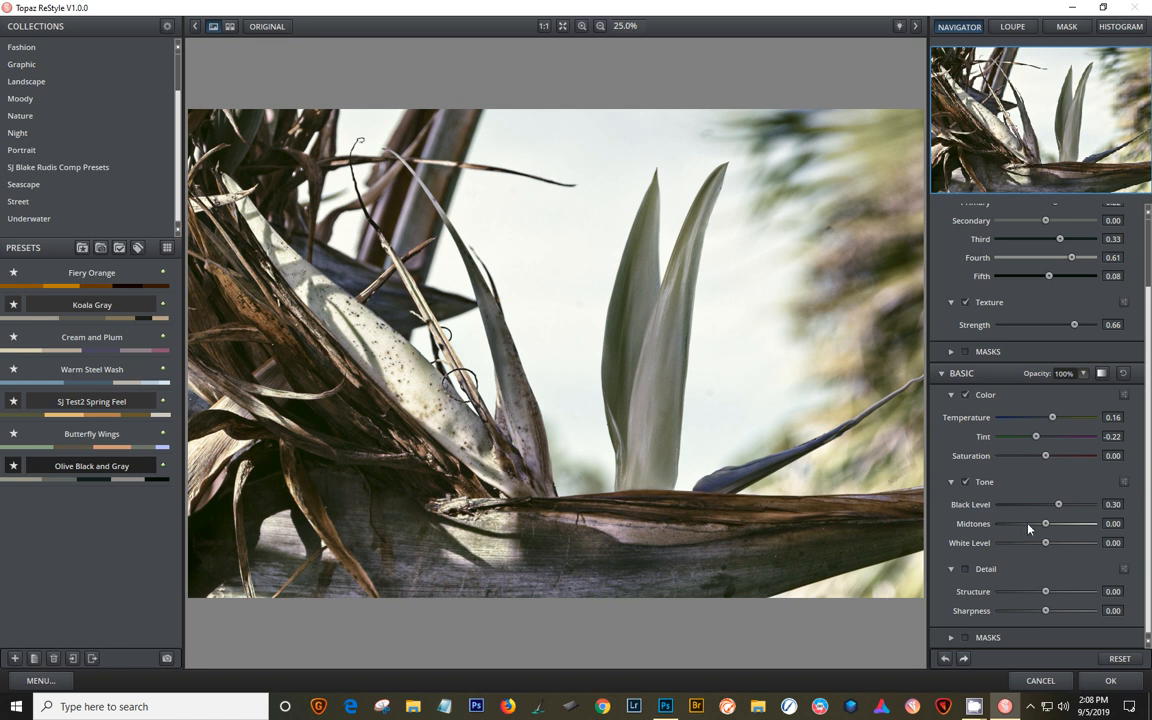
left_click_drag(1046, 525, 1046, 547)
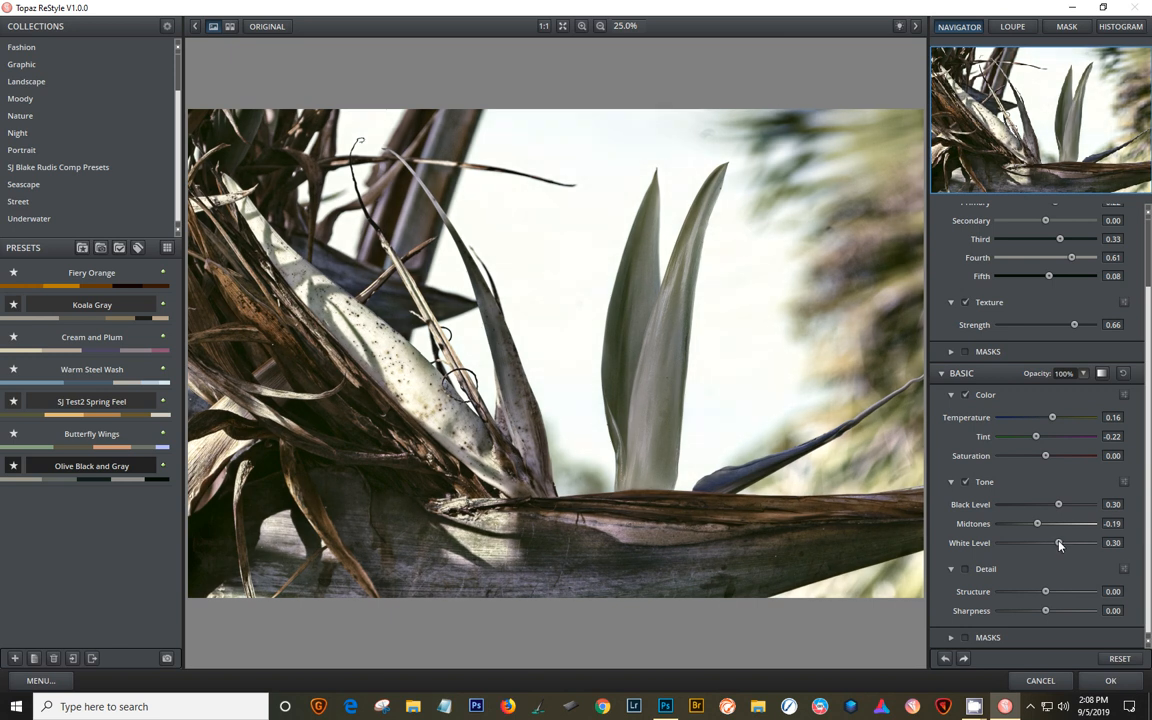
left_click_drag(1052, 543, 1040, 540)
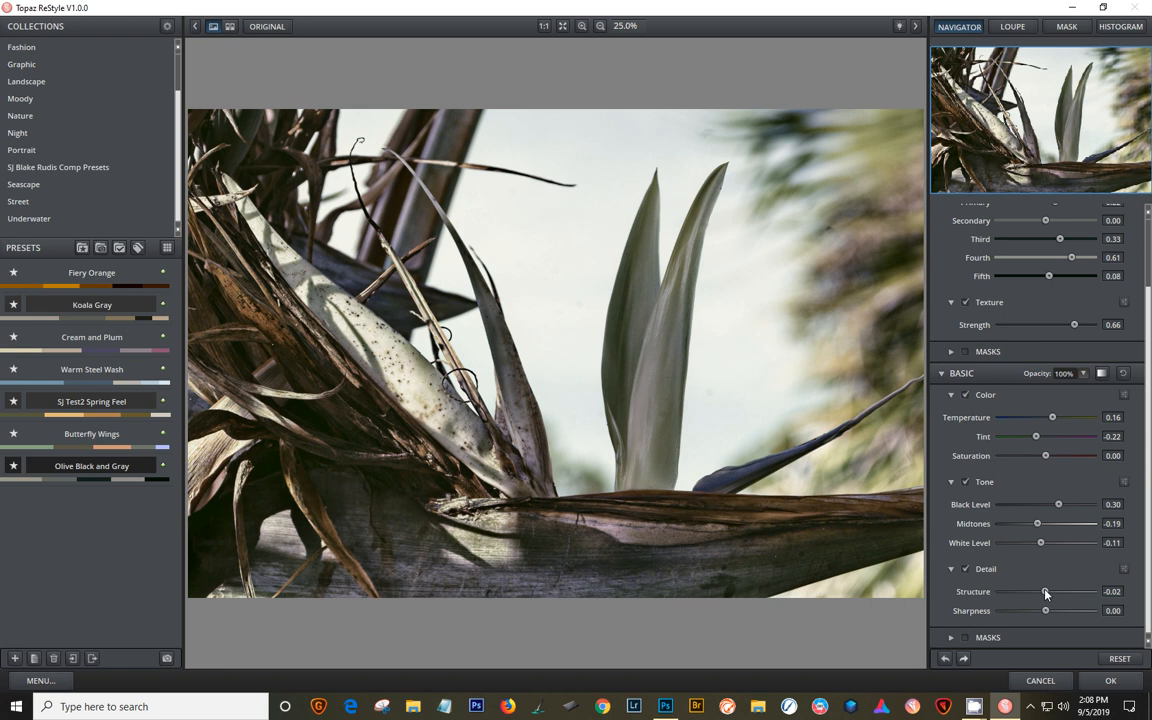
left_click_drag(1046, 592, 1066, 600)
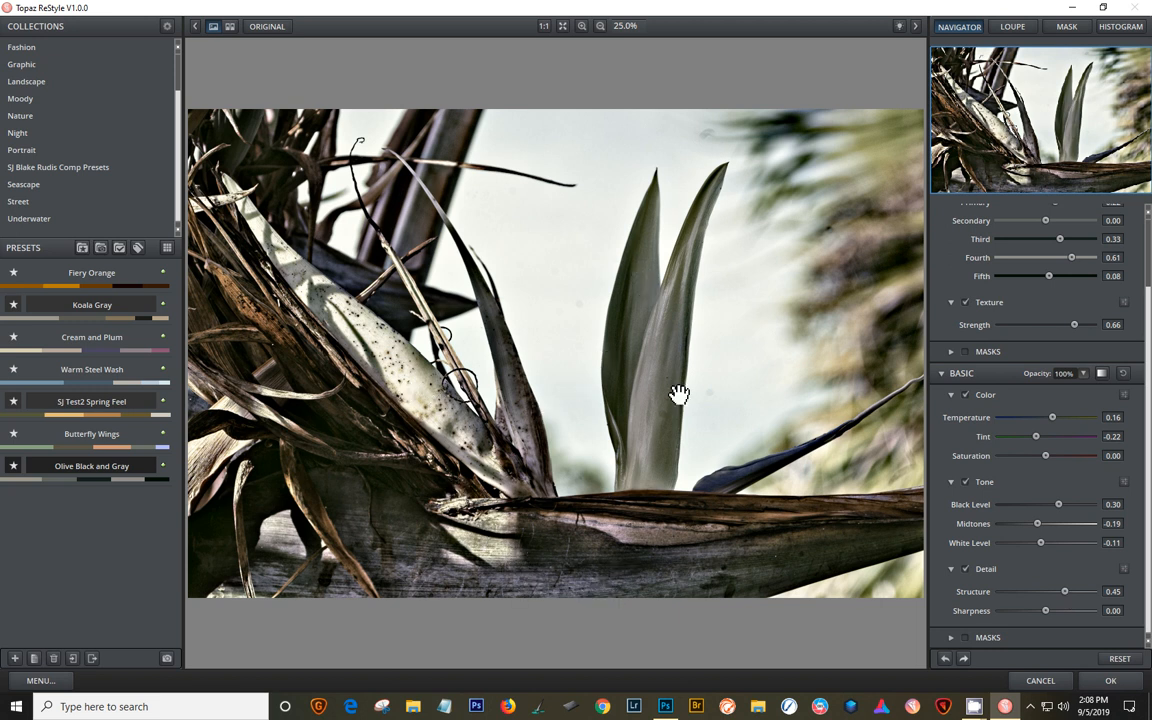
mouse_move(1047, 612)
left_mouse_down()
mouse_move(1062, 612)
mouse_move(1021, 612)
mouse_move(1059, 612)
left_mouse_up()
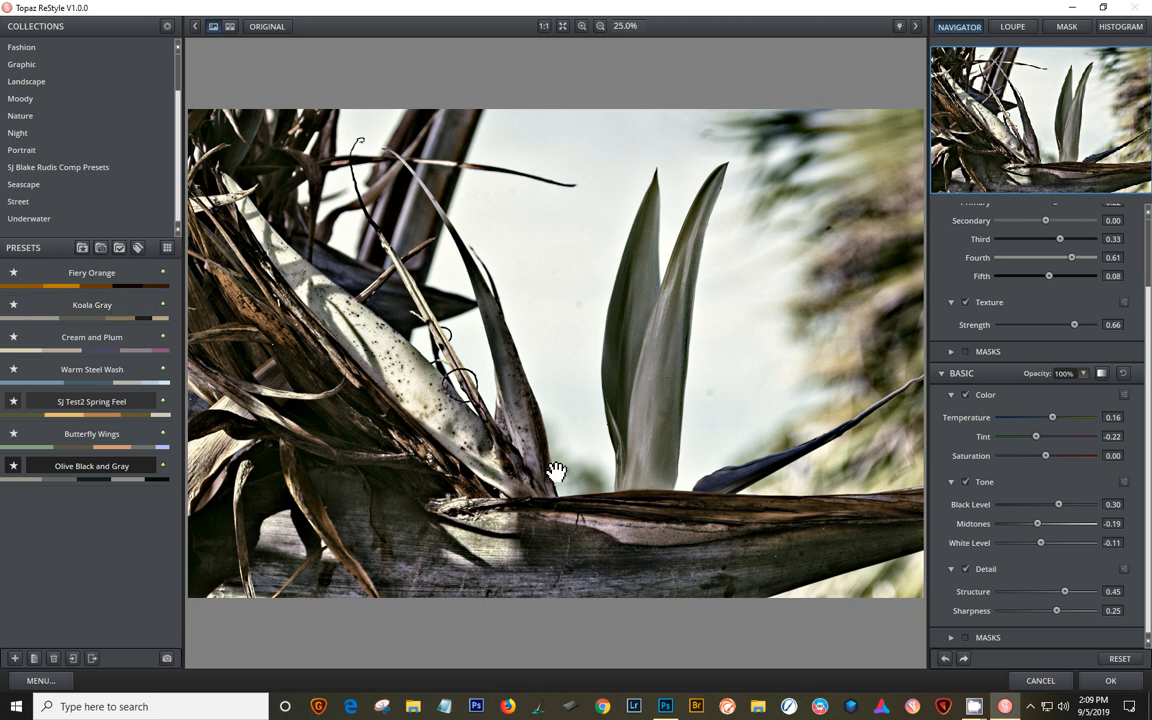
Step: Compare the Fiery Orange and Olive Black and Gray presets, keep Olive Black and Gray, and apply the ReStyle result to Layer 1 in Photoshop
mouse_move(98, 470)
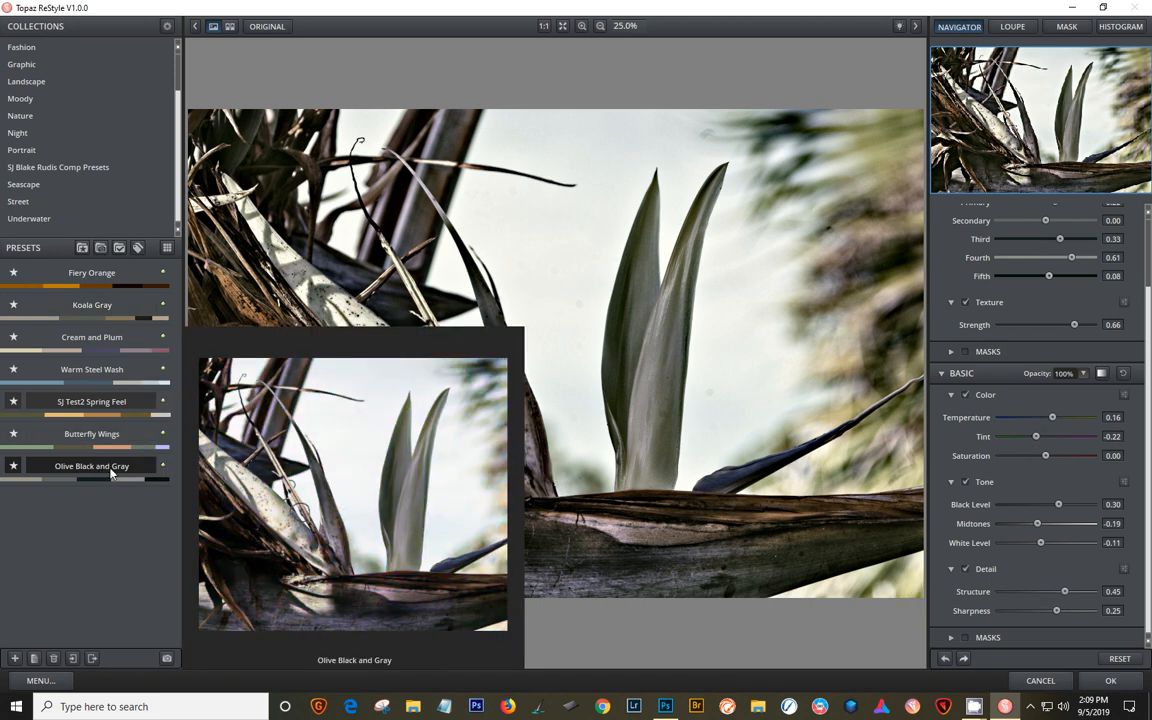
mouse_move(73, 311)
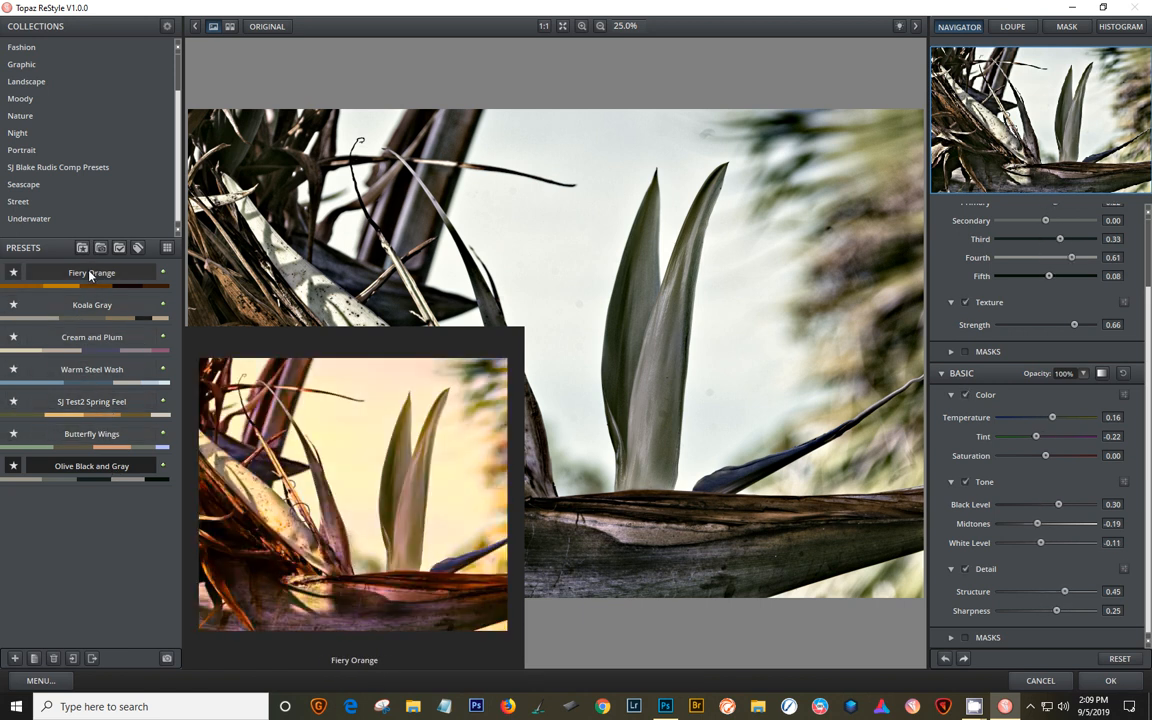
left_click(129, 467)
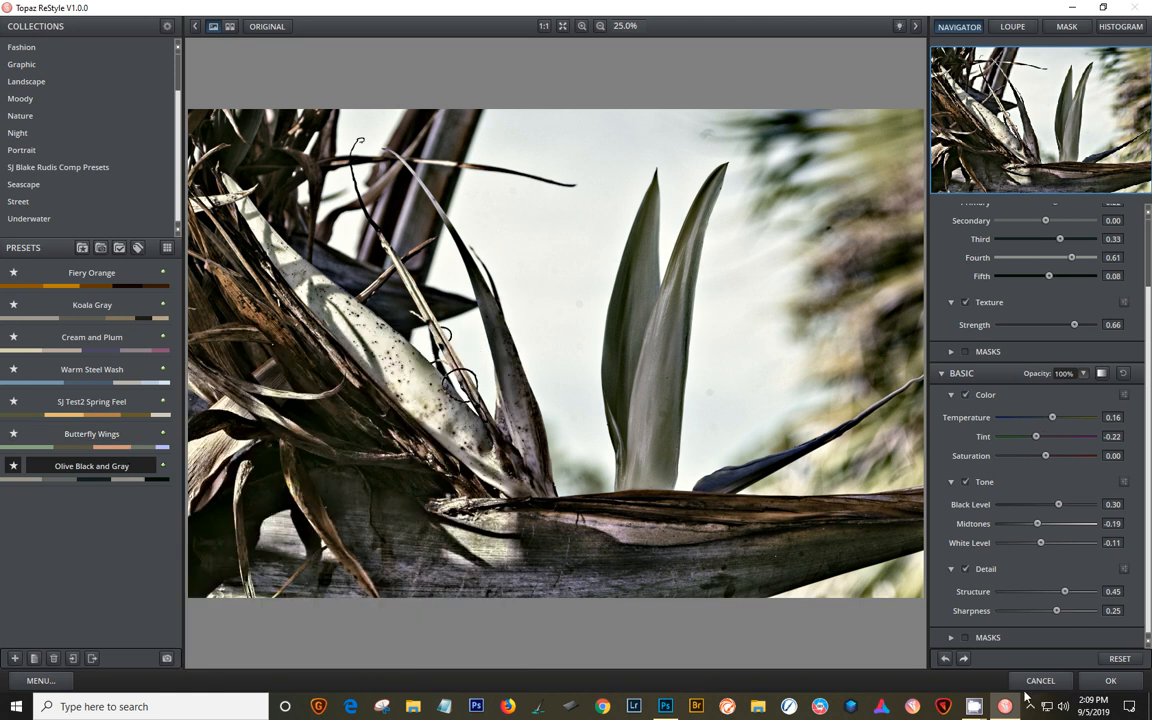
left_click(1117, 683)
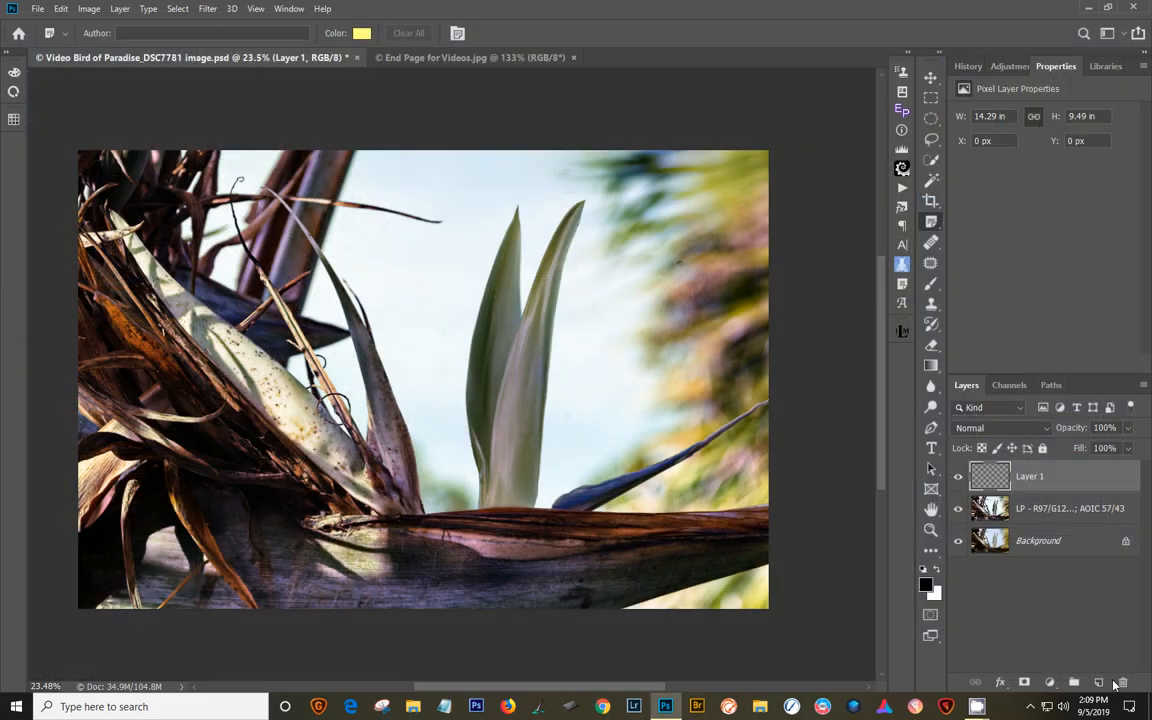
Step: Compare the restyled photo with the underlying version by hiding and showing Layer 1
left_click(958, 477)
left_click(958, 477)
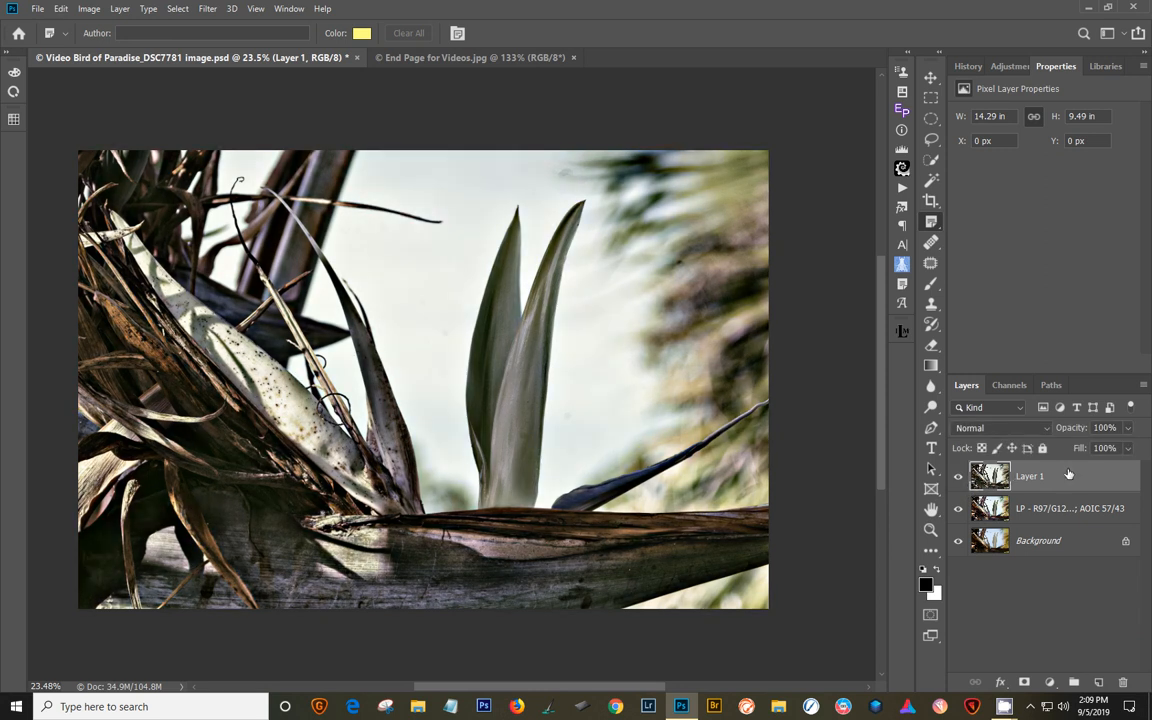
left_click(959, 477)
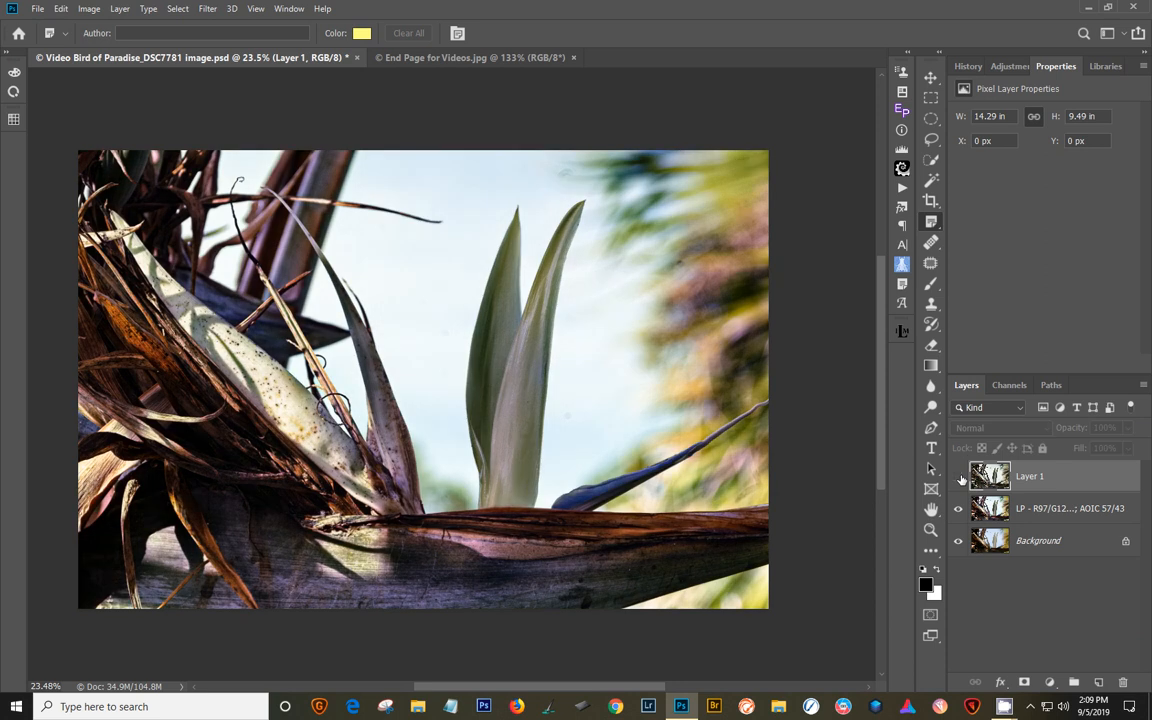
left_click(959, 477)
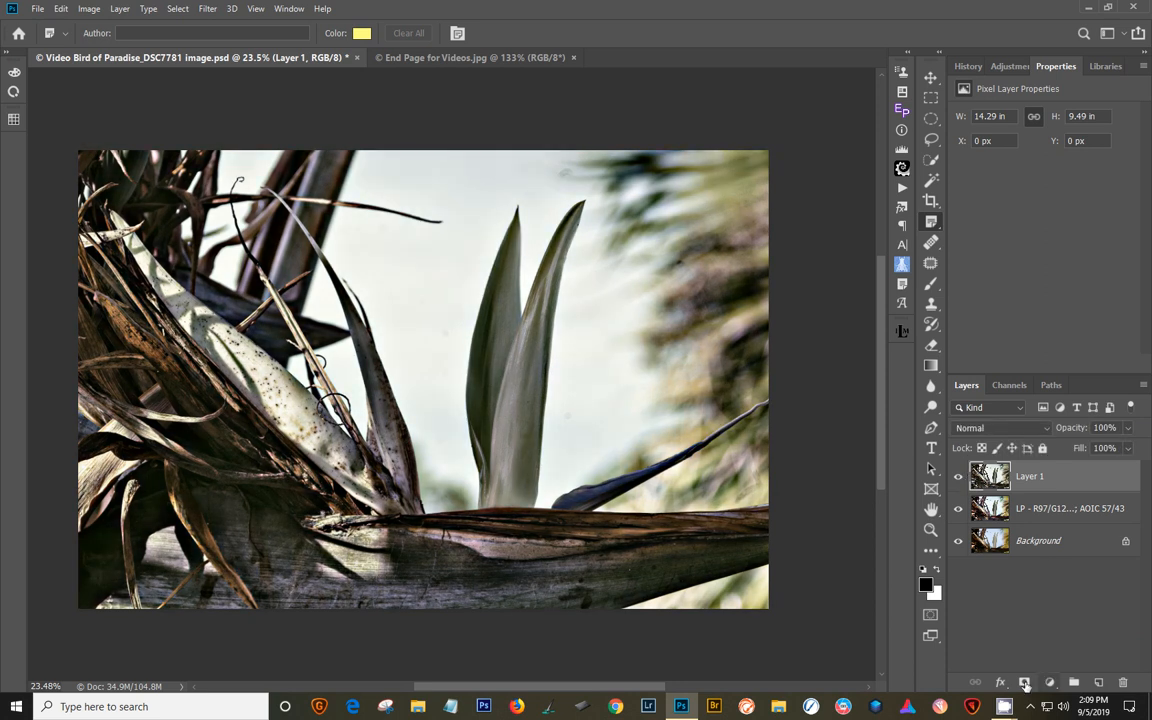
Step: Add a white layer mask to Layer 1 and paint black over the two upright leaves with a size 100 brush at 30% opacity
left_click(1025, 682)
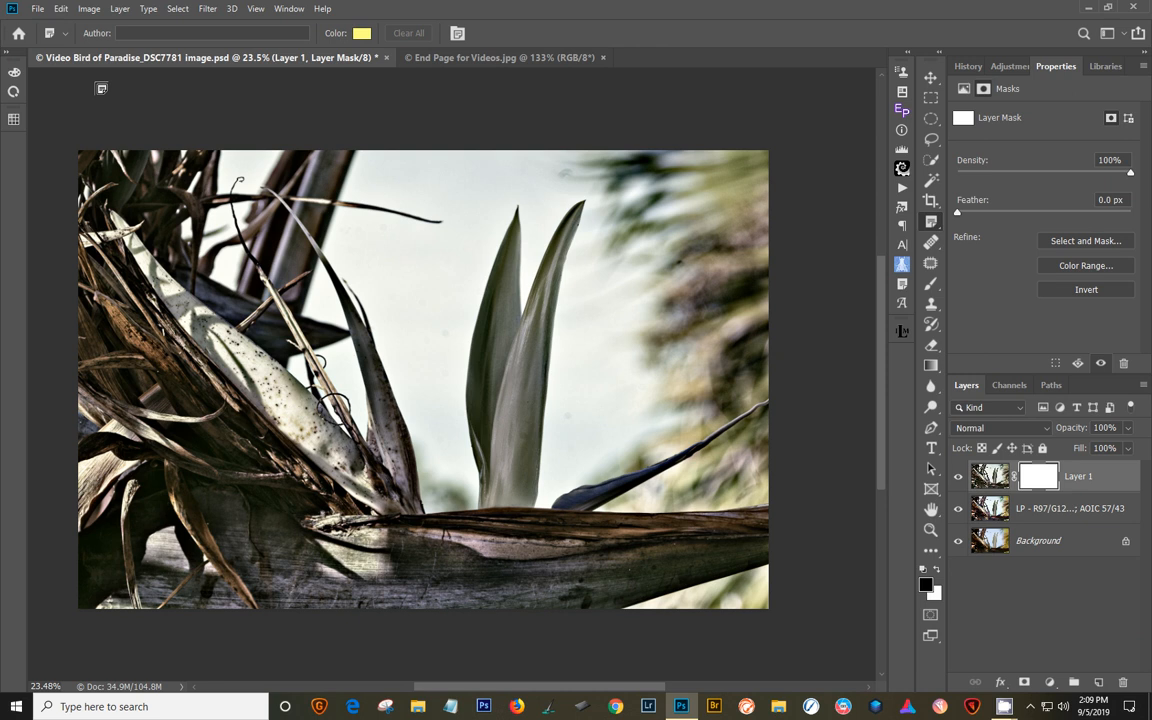
key("b")
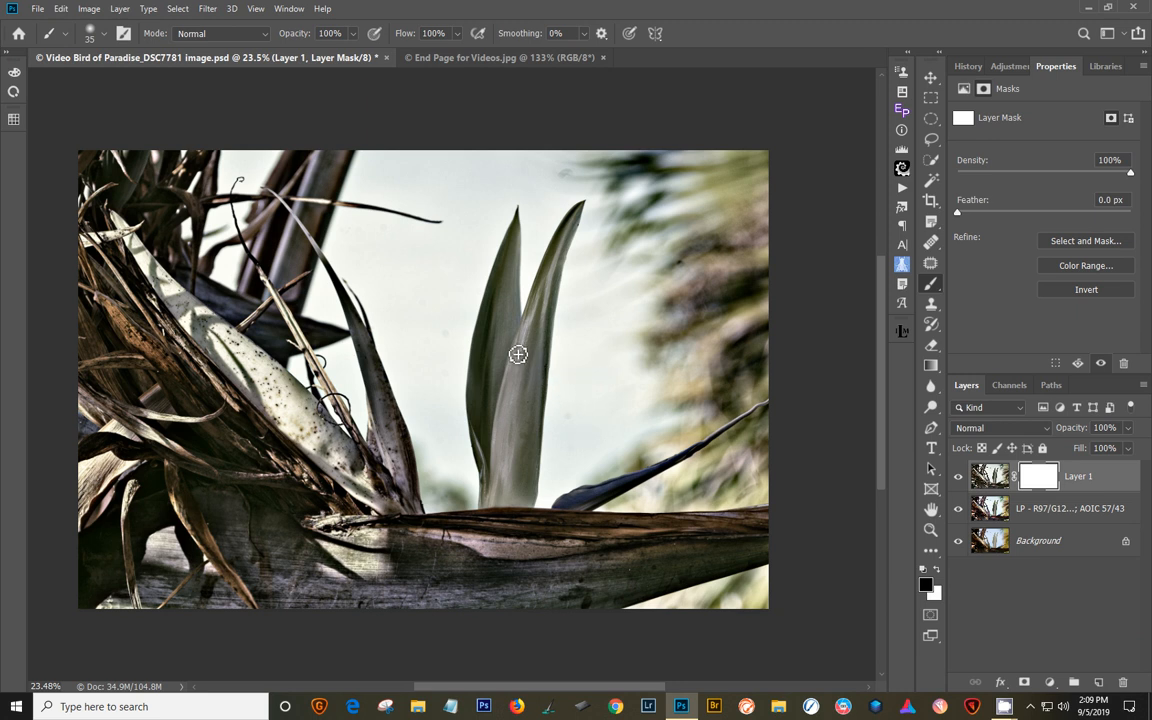
key("bracketright")
key("bracketright")
key("bracketright")
key("bracketright")
key("bracketright")
key("bracketright")
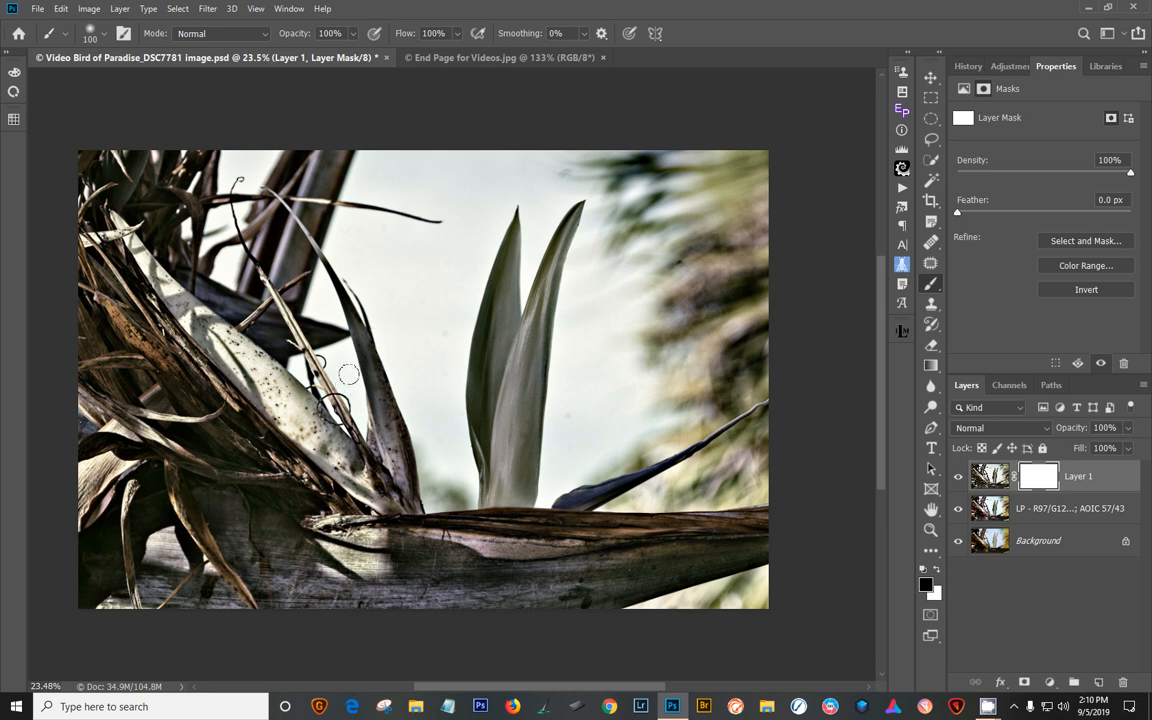
key("3")
mouse_move(523, 340)
left_mouse_down()
mouse_move(508, 409)
mouse_move(528, 319)
left_mouse_up()
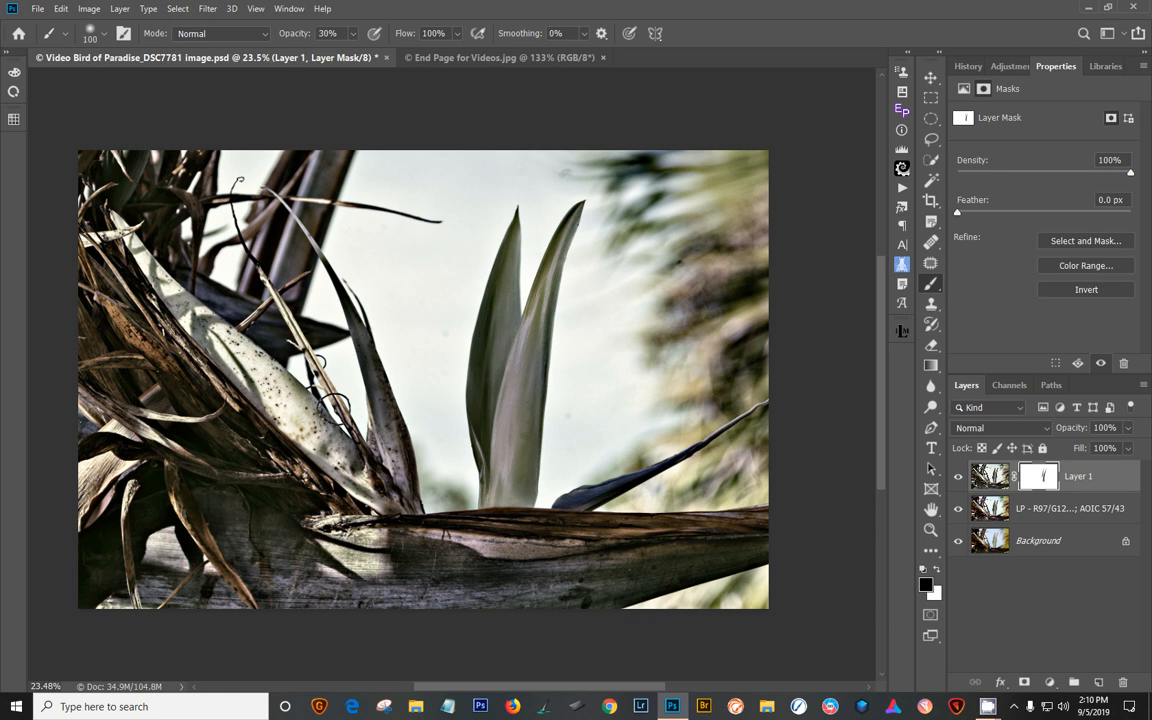
Step: Paint the Layer 1 mask black at 30% opacity over the dried leaves near the photo's left edge, comparing with the layer hidden
left_click(958, 477)
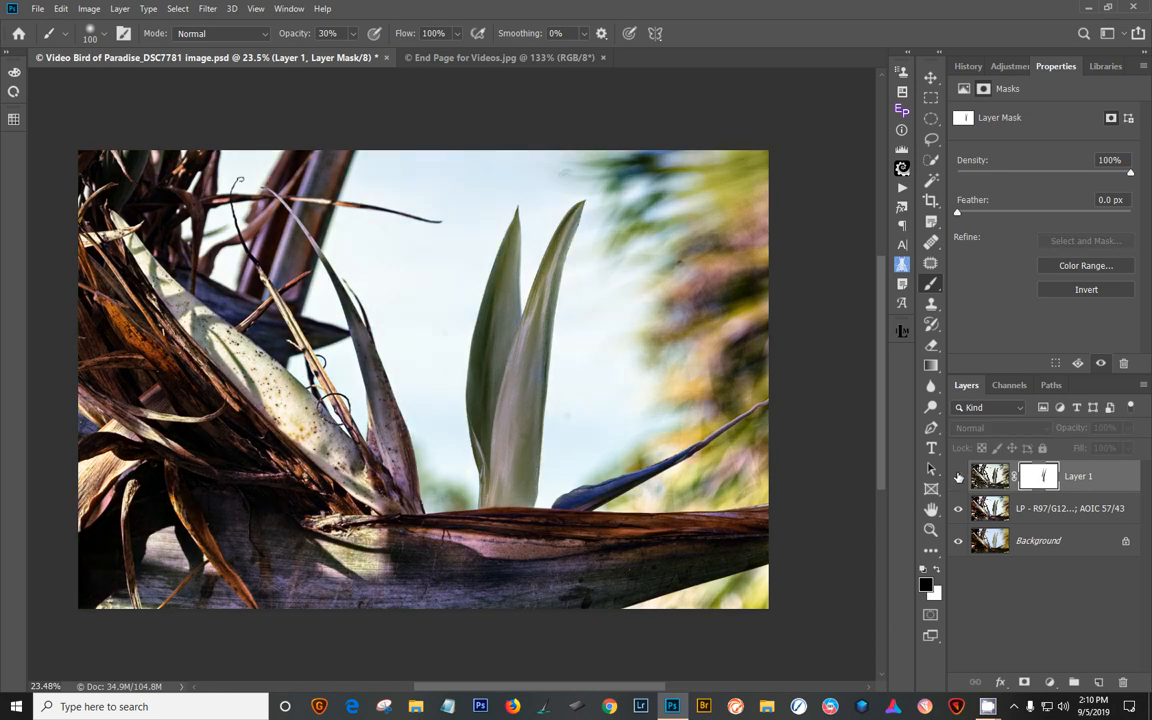
left_click(958, 477)
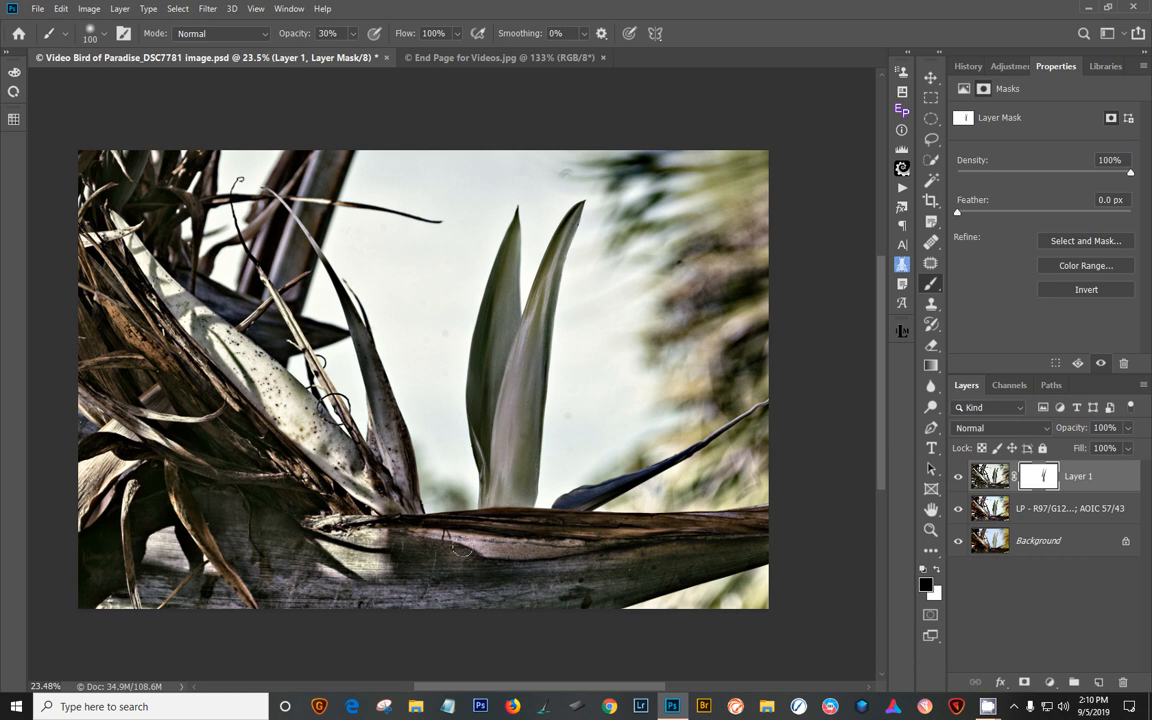
left_click(958, 477)
left_click(958, 477)
left_click_drag(97, 271, 148, 321)
left_click(958, 477)
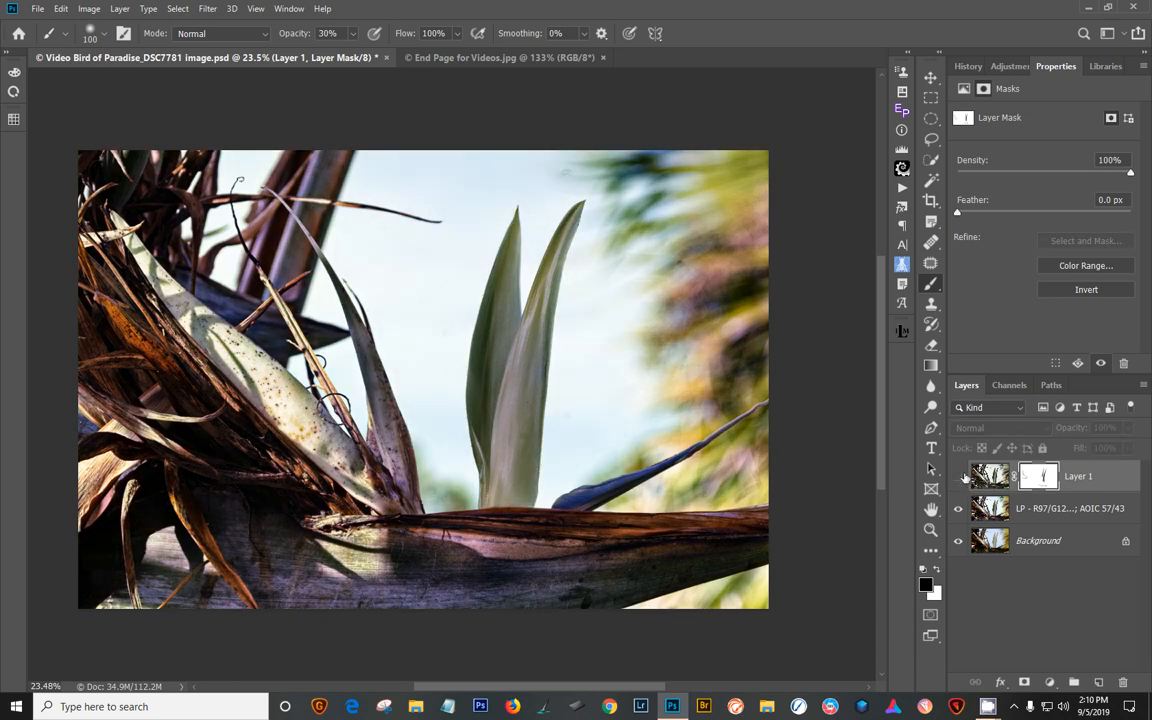
left_click(958, 477)
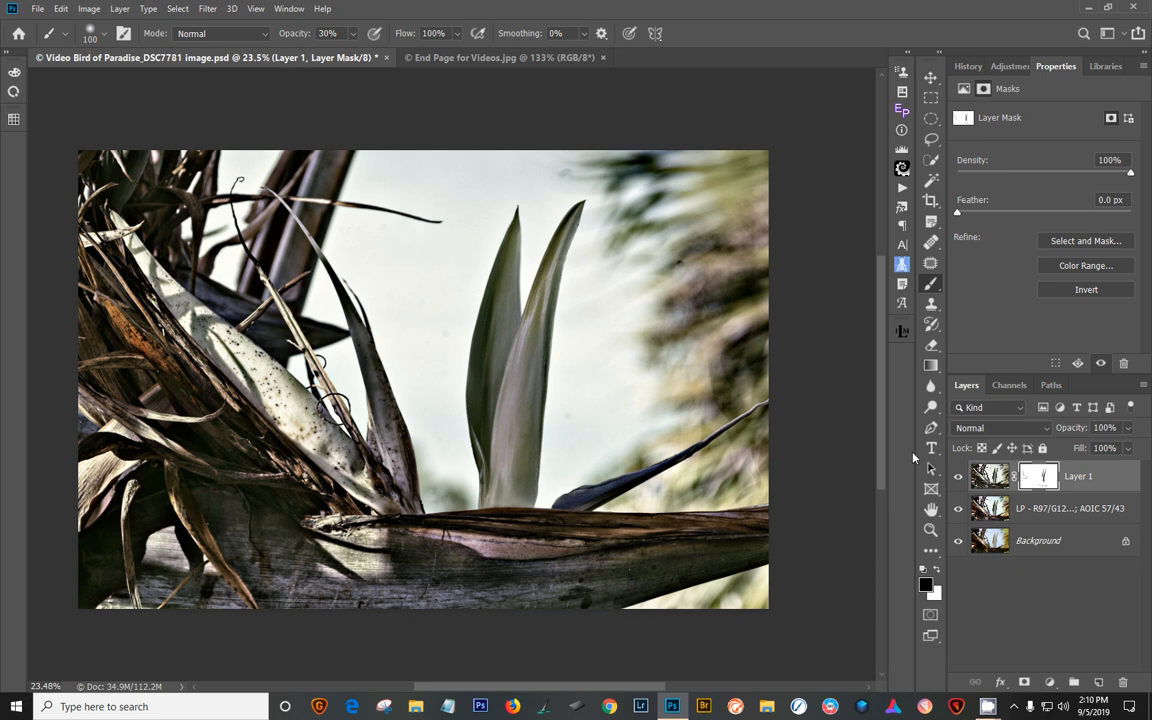
Step: Paint the Layer 1 mask black at 30% opacity over the slanted blue leaf above the trunk, comparing with the layer hidden
left_click(958, 477)
left_click(958, 477)
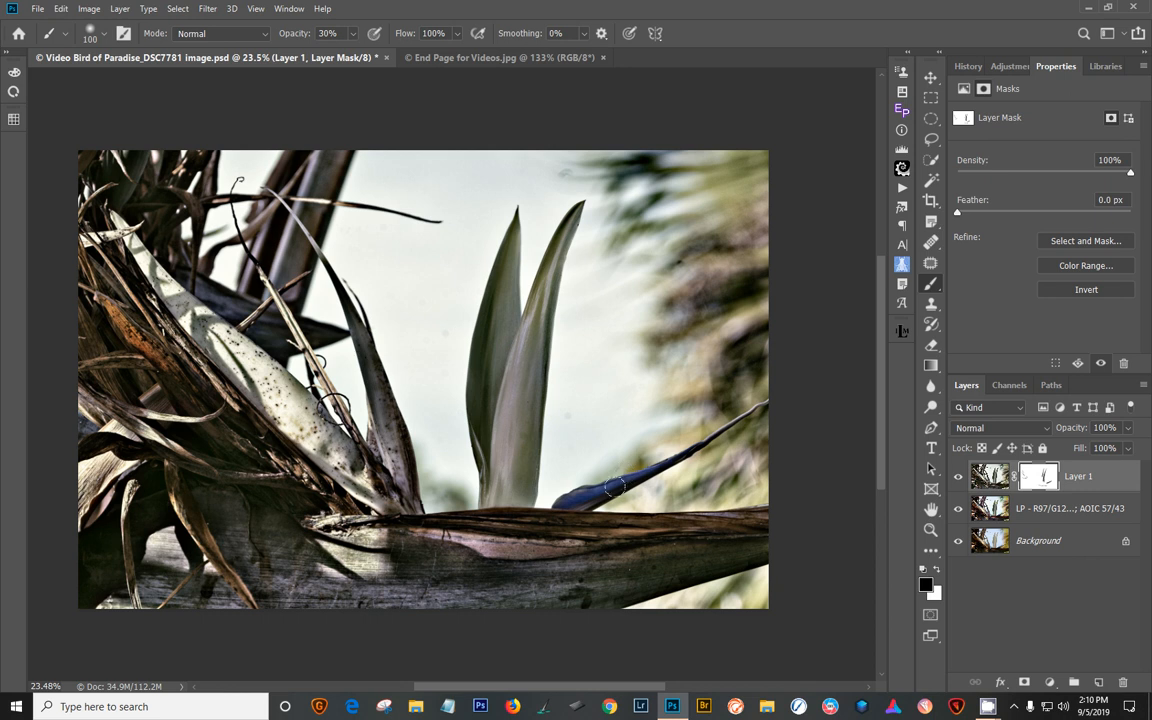
left_click(960, 477)
left_click(958, 476)
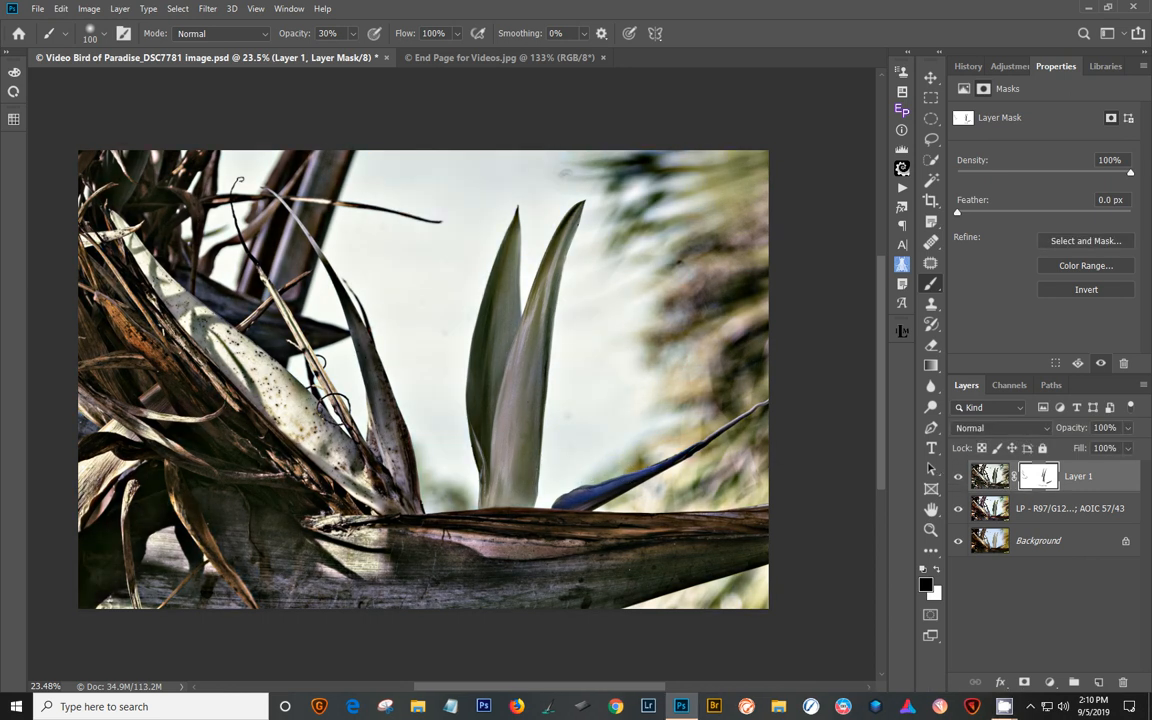
Step: Paint the Layer 1 mask black at 30% opacity over the trunk, and switch to the End Page for Videos.jpg document
left_click_drag(435, 566, 416, 562)
left_click(444, 60)
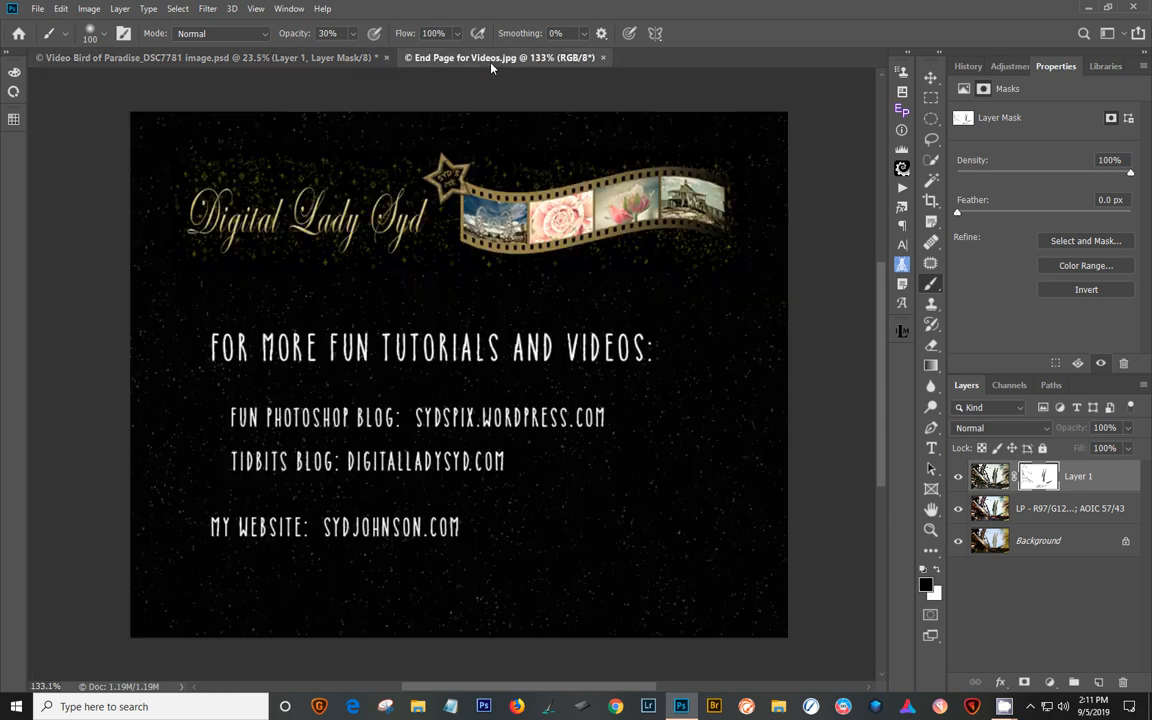